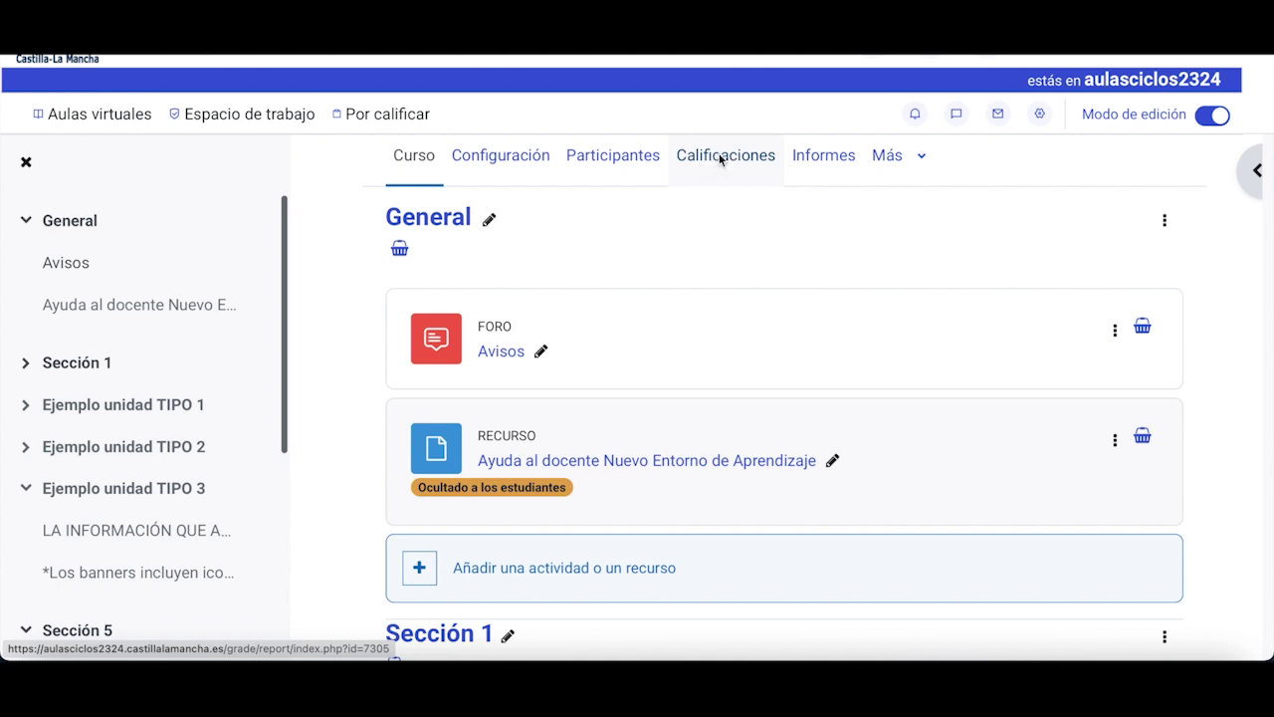
Open the course's grade setup page, Configuración Calificaciones
{"action": "left_click", "coordinate": [680, 157]}
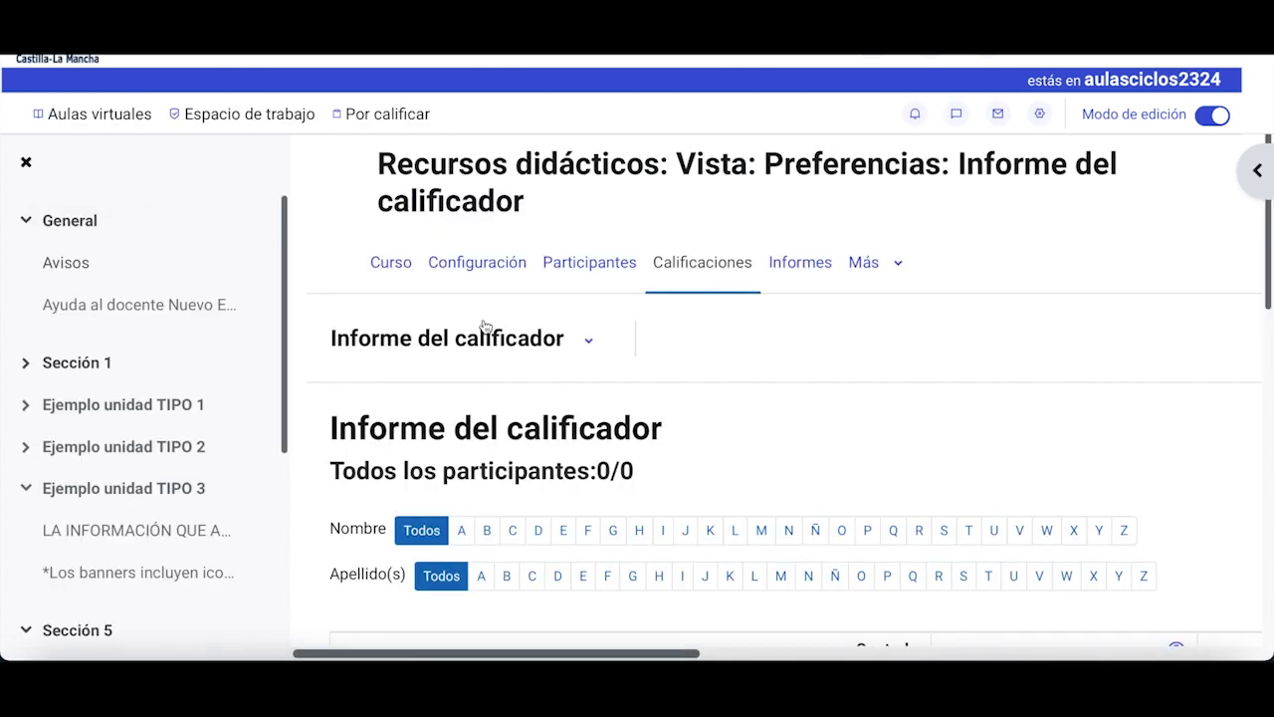
{"action": "left_click", "coordinate": [586, 346]}
{"action": "scroll", "coordinate": [535, 433], "scroll_direction": "down", "scroll_amount": 3}
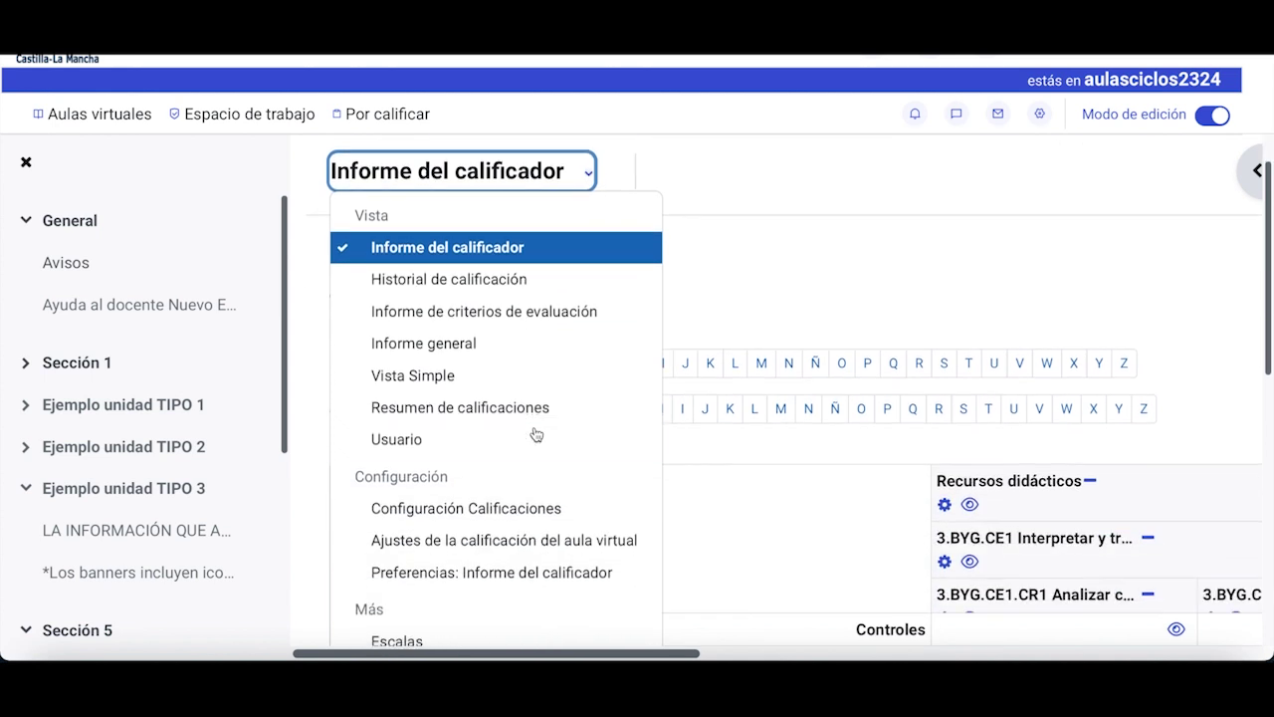
{"action": "left_click", "coordinate": [491, 510]}
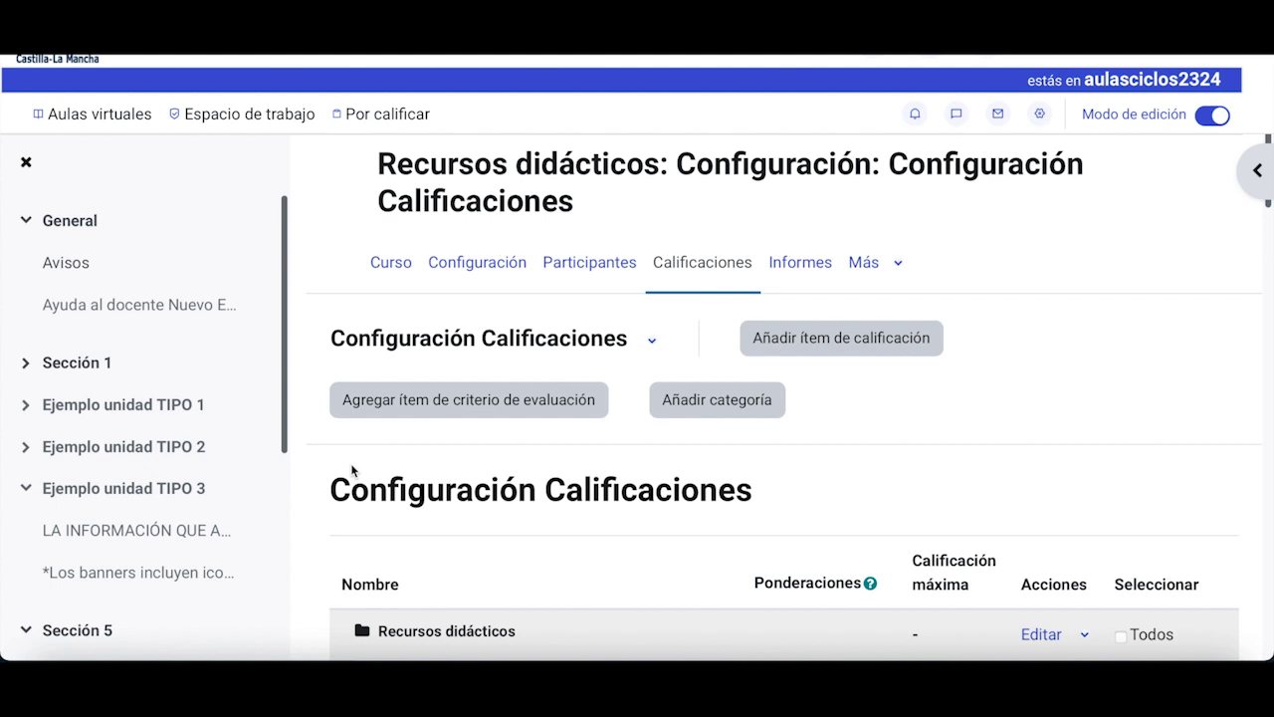
Examine how category 3.BYG.CE1 and its criteria CR1, CR2 and CR3 are nested and weighted in the grade setup
{"action": "scroll", "coordinate": [352, 470], "scroll_direction": "down", "scroll_amount": 5}
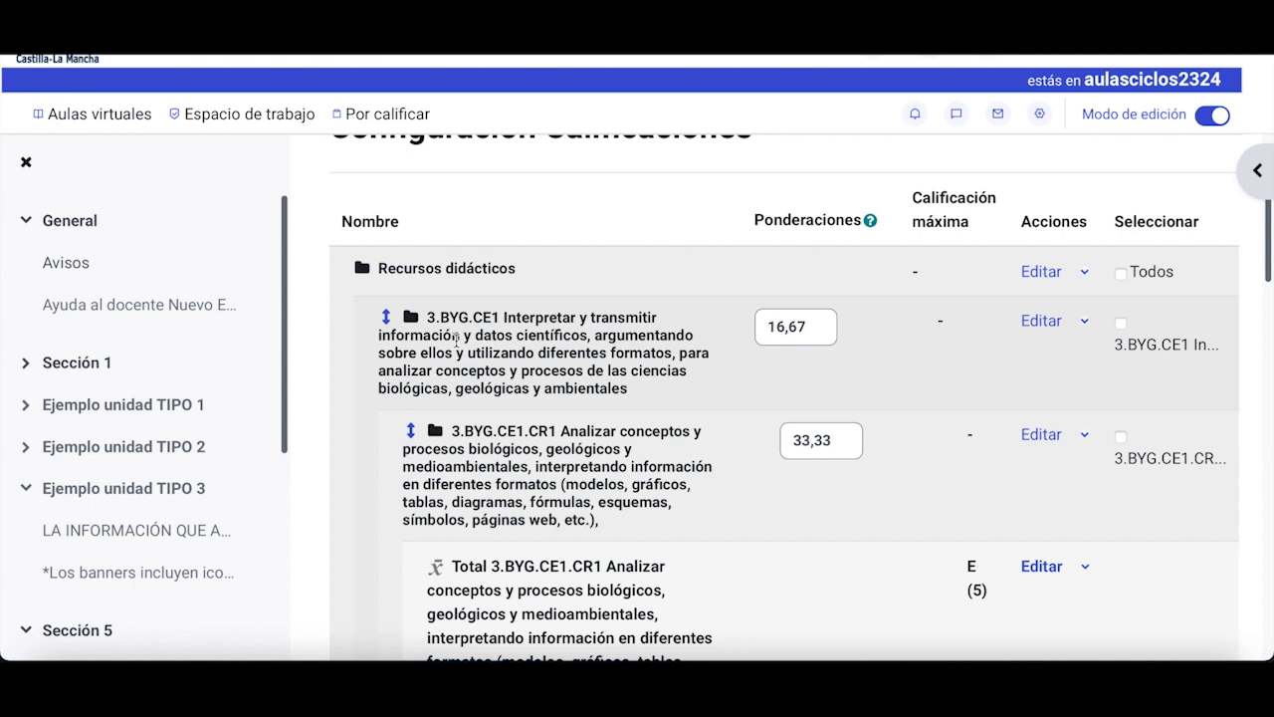
{"action": "scroll", "coordinate": [460, 348], "scroll_direction": "down", "scroll_amount": 2}
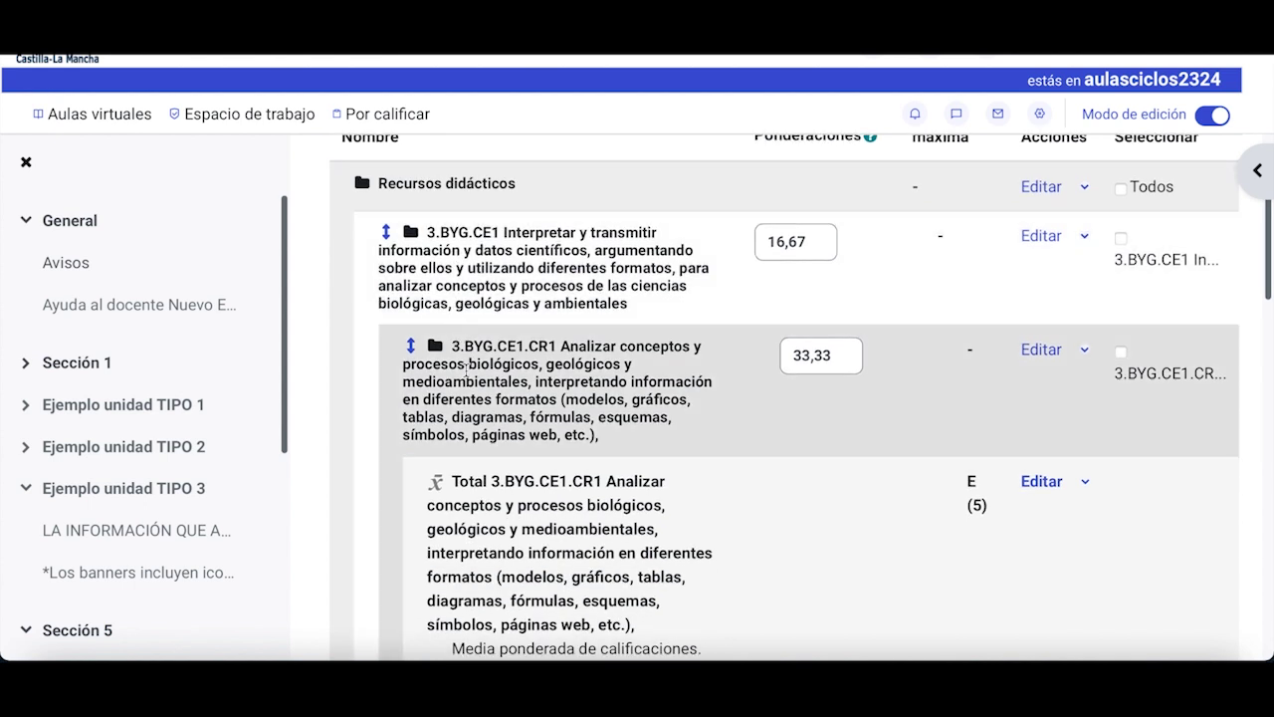
{"action": "scroll", "coordinate": [550, 371], "scroll_direction": "down", "scroll_amount": 4}
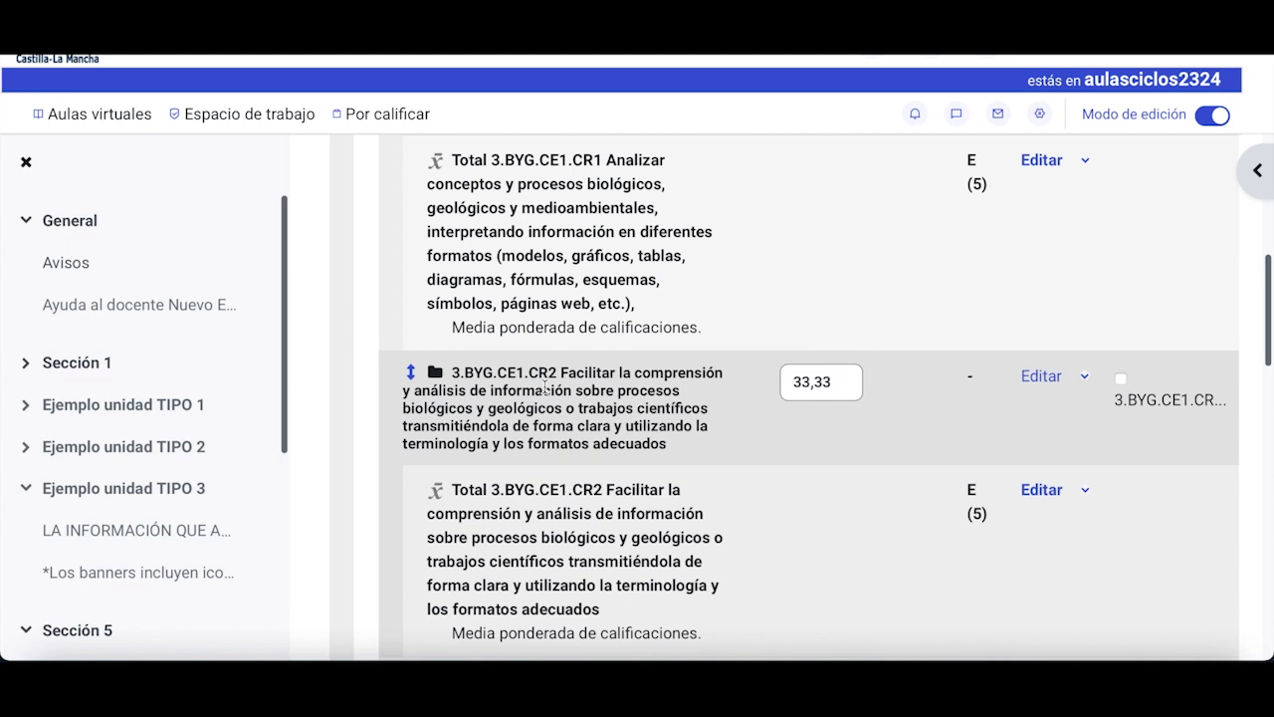
{"action": "scroll", "coordinate": [545, 387], "scroll_direction": "down", "scroll_amount": 3}
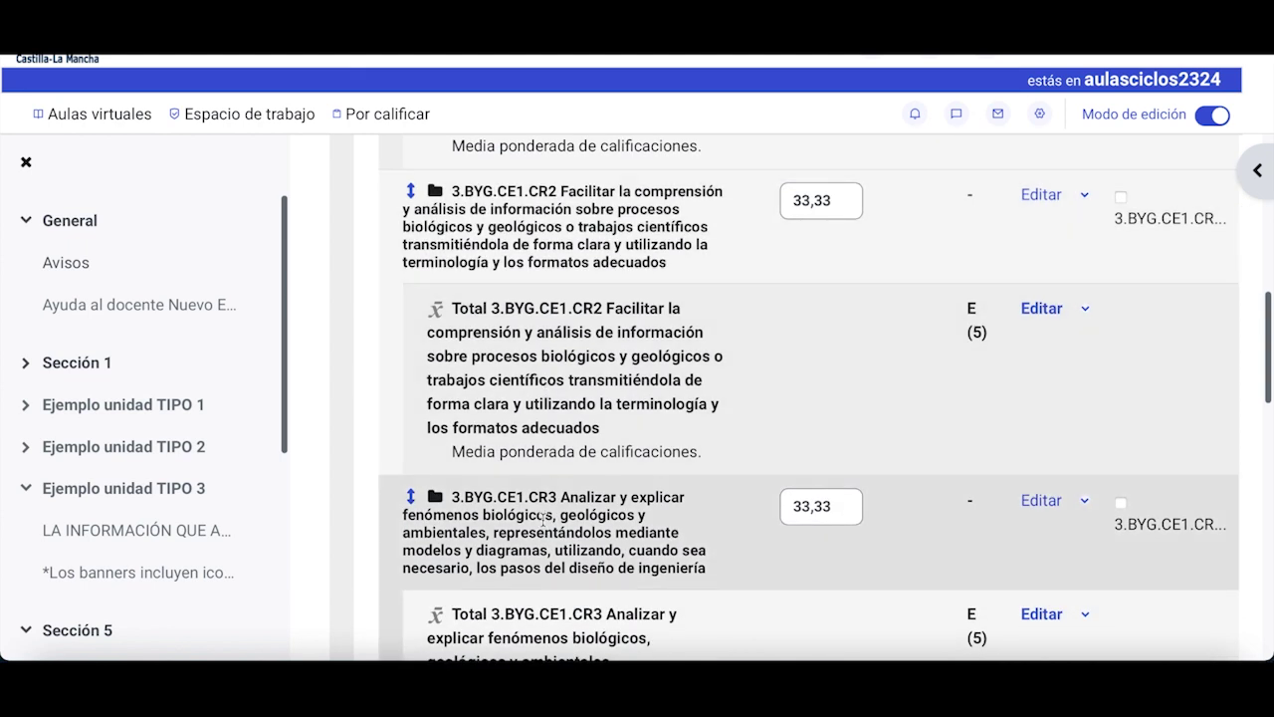
{"action": "scroll", "coordinate": [543, 516], "scroll_direction": "up", "scroll_amount": 5}
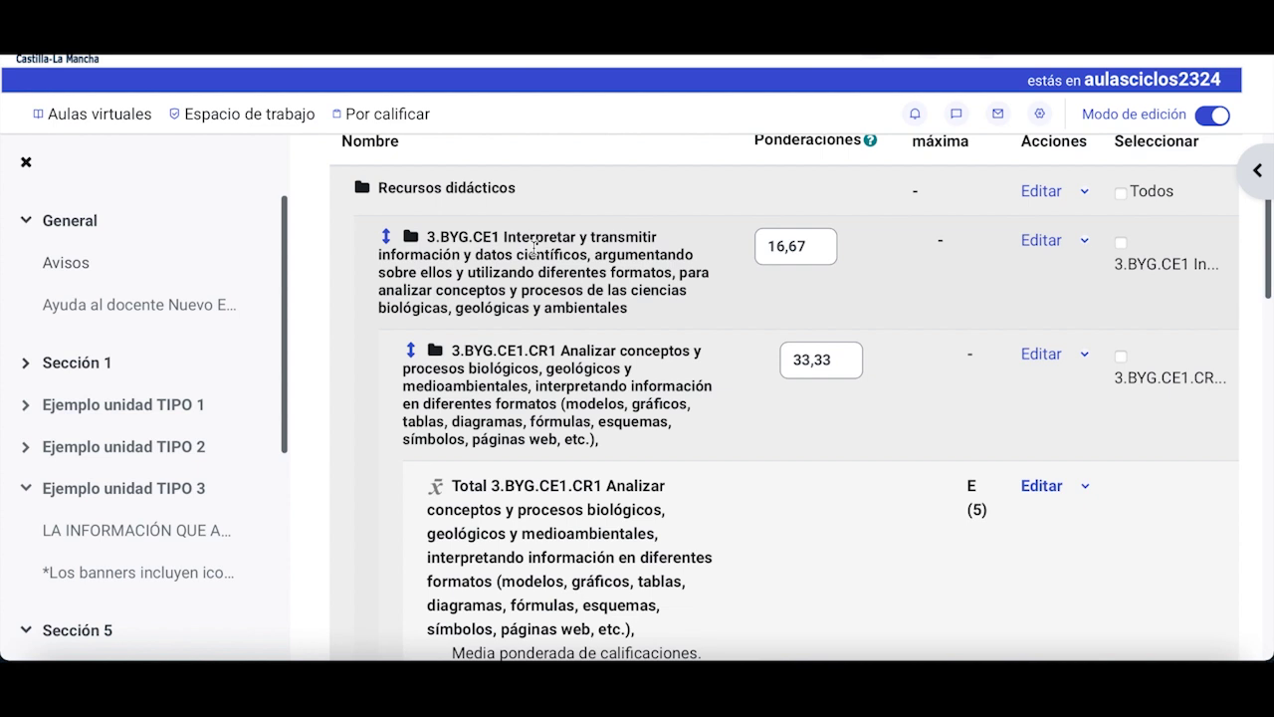
{"action": "scroll", "coordinate": [603, 315], "scroll_direction": "down", "scroll_amount": 2}
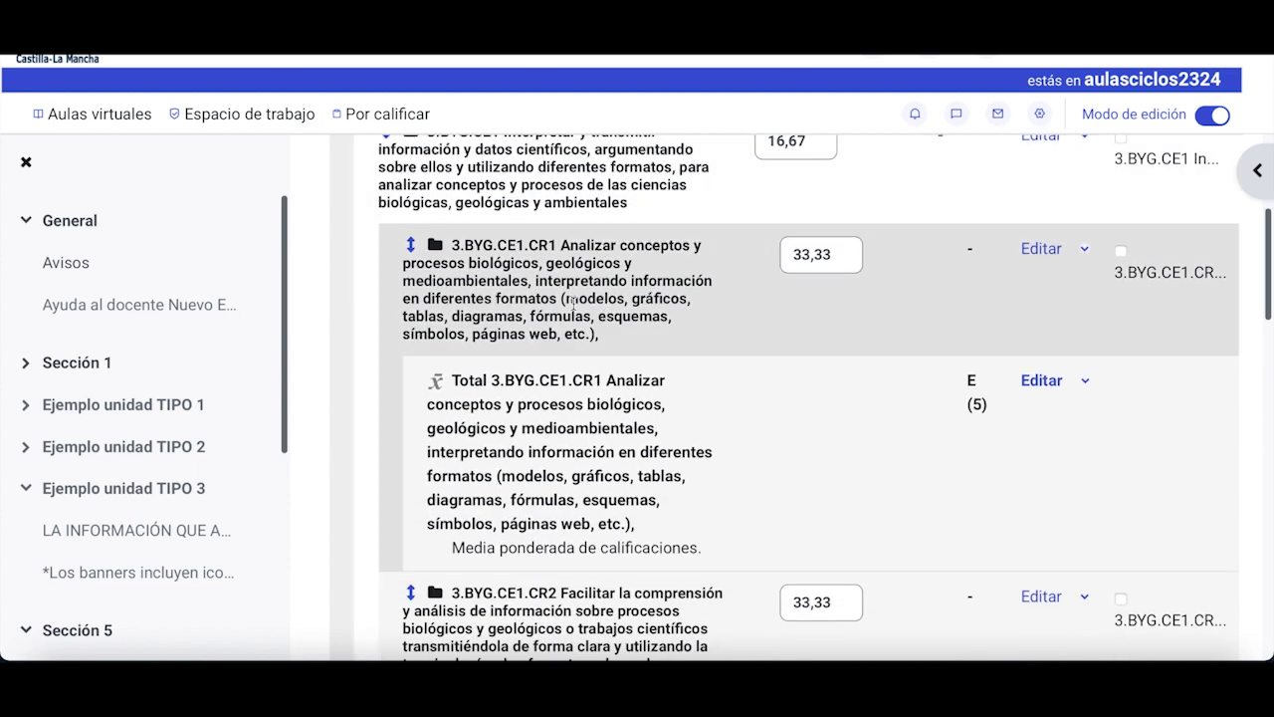
{"action": "scroll", "coordinate": [545, 307], "scroll_direction": "down", "scroll_amount": 8}
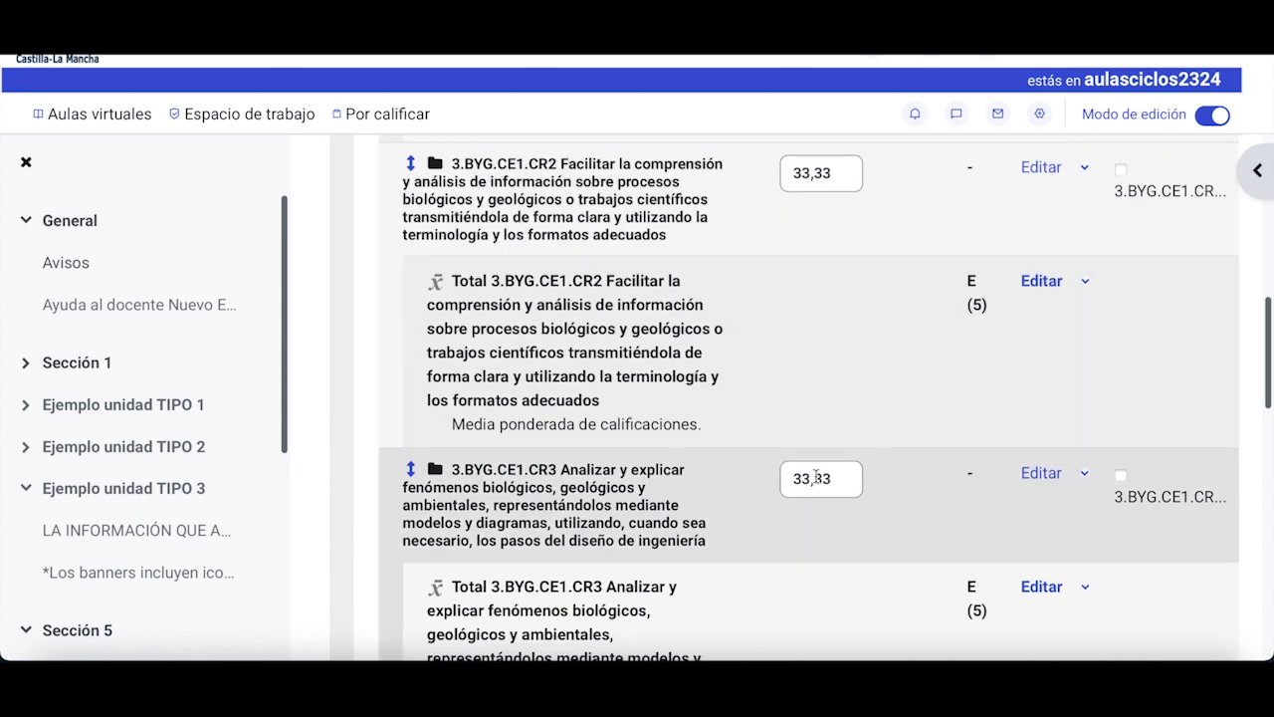
{"action": "scroll", "coordinate": [826, 398], "scroll_direction": "up", "scroll_amount": 3}
{"action": "scroll", "coordinate": [825, 337], "scroll_direction": "up", "scroll_amount": 3}
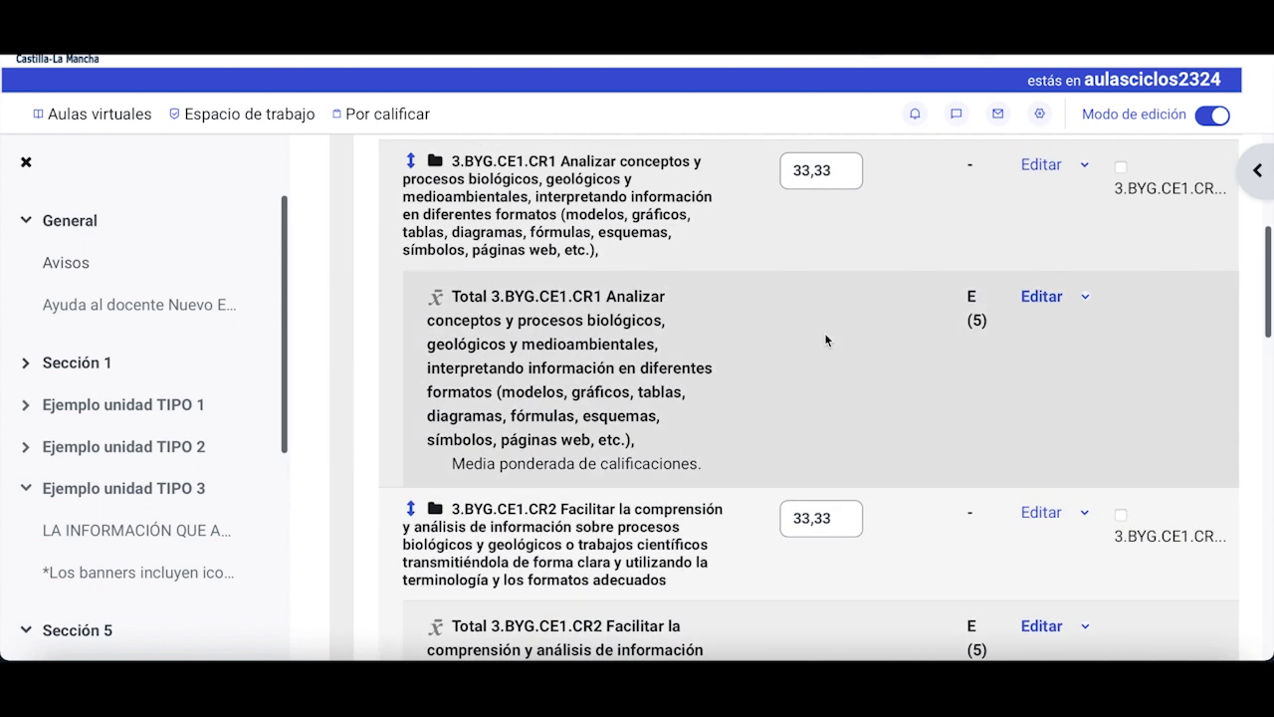
{"action": "scroll", "coordinate": [820, 279], "scroll_direction": "up", "scroll_amount": 2}
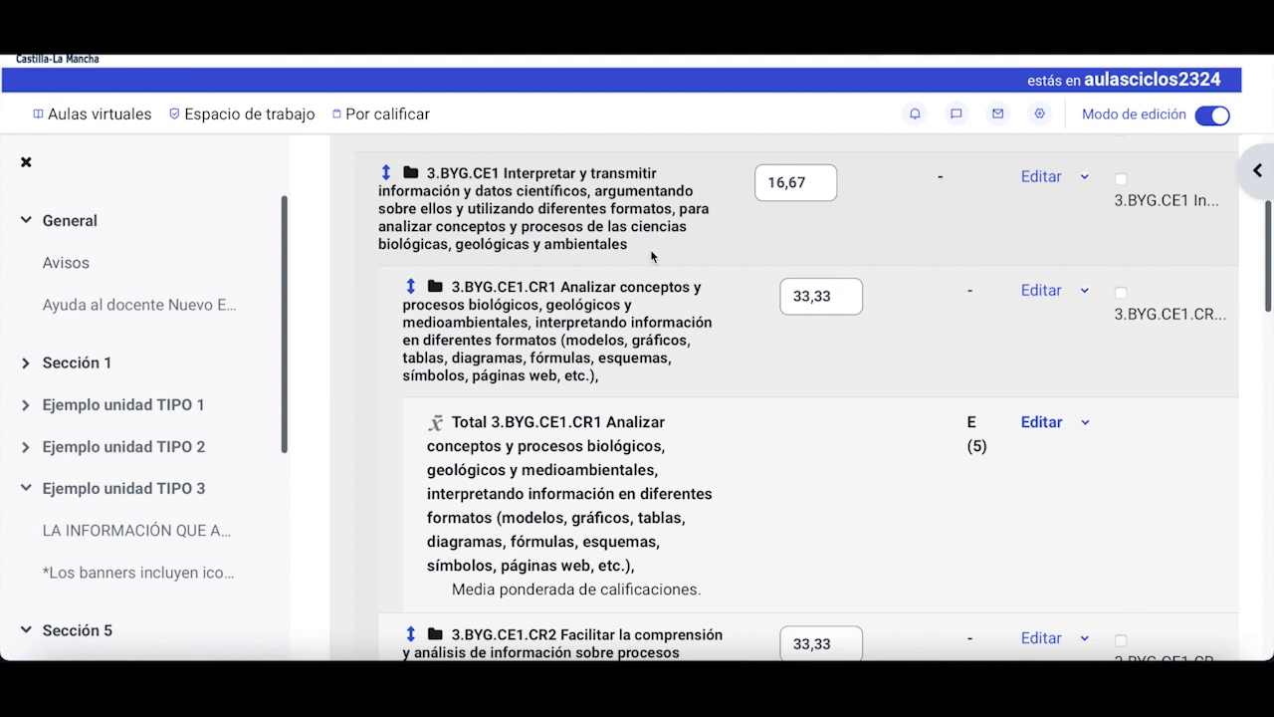
{"action": "scroll", "coordinate": [652, 255], "scroll_direction": "down", "scroll_amount": 3}
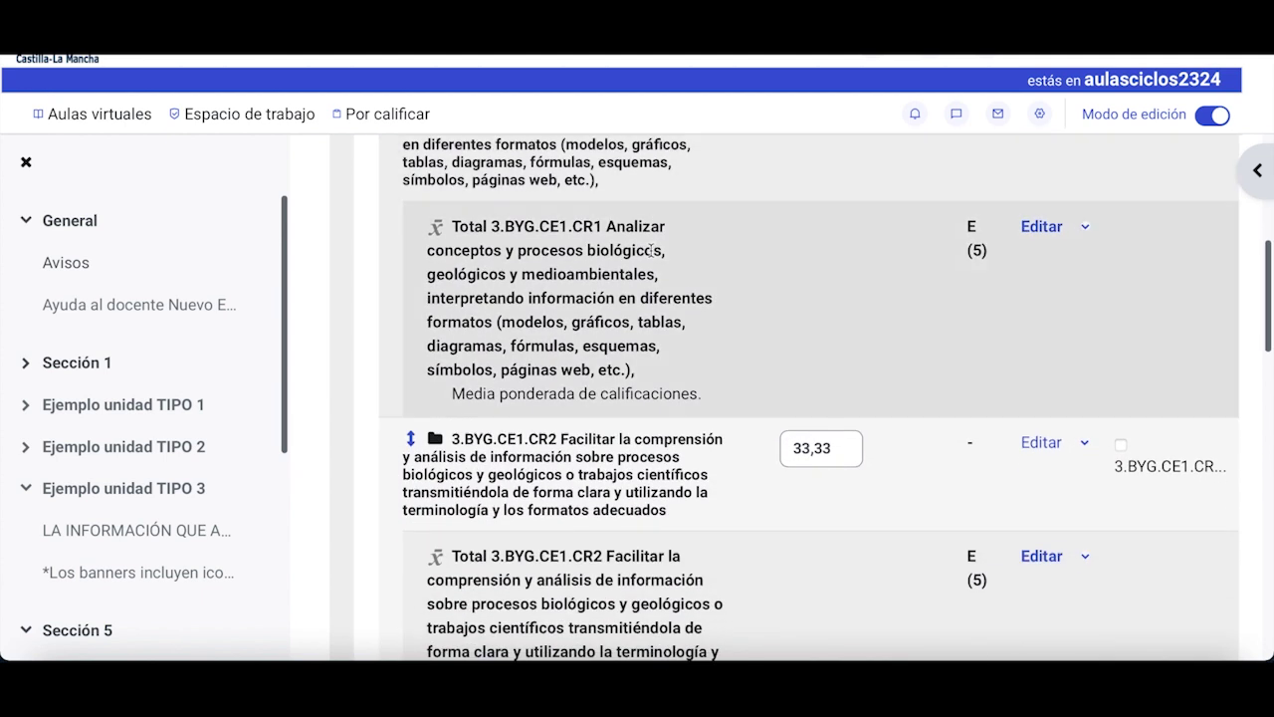
{"action": "scroll", "coordinate": [652, 249], "scroll_direction": "down", "scroll_amount": 1}
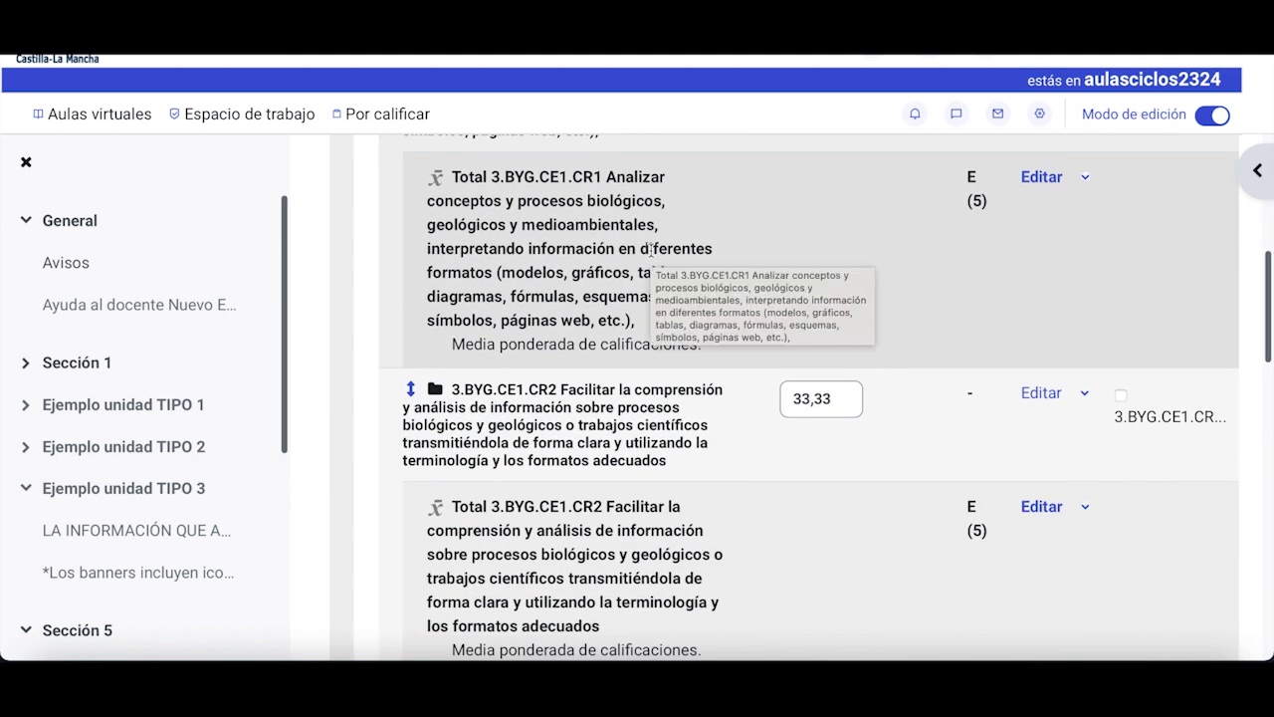
{"action": "scroll", "coordinate": [651, 249], "scroll_direction": "down", "scroll_amount": 4}
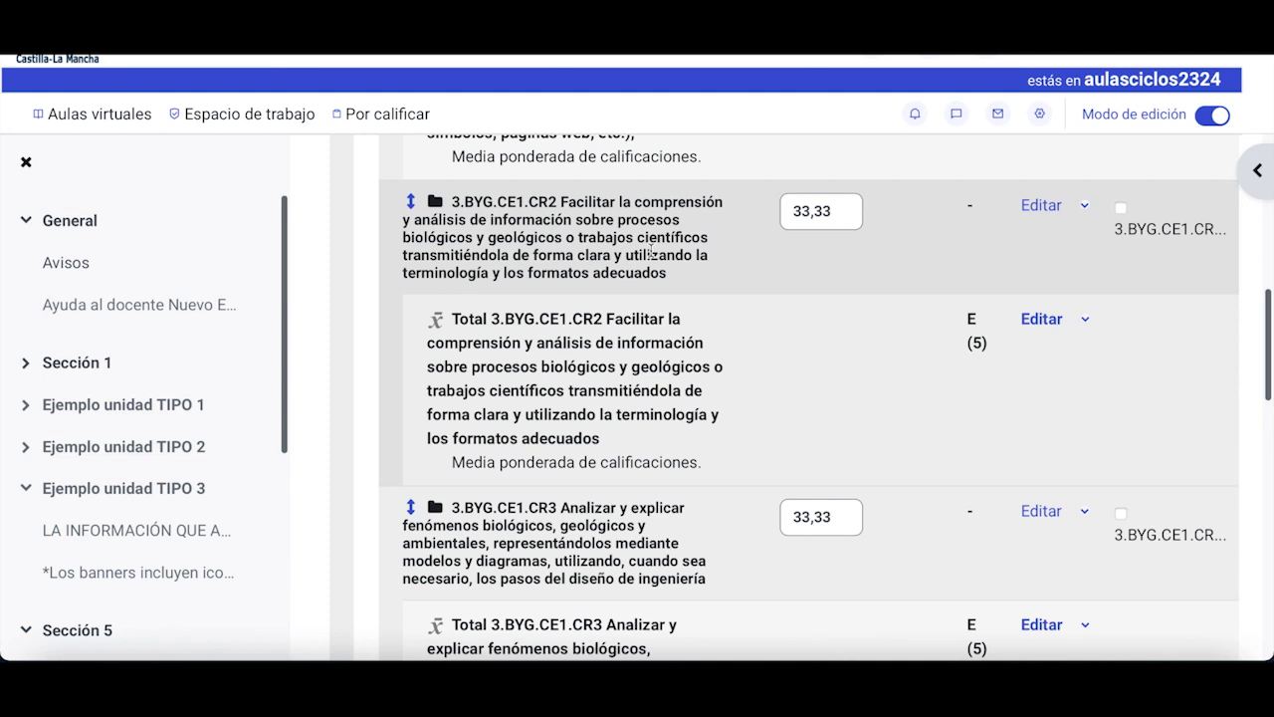
{"action": "scroll", "coordinate": [651, 251], "scroll_direction": "down", "scroll_amount": 1}
{"action": "scroll", "coordinate": [650, 248], "scroll_direction": "up", "scroll_amount": 15}
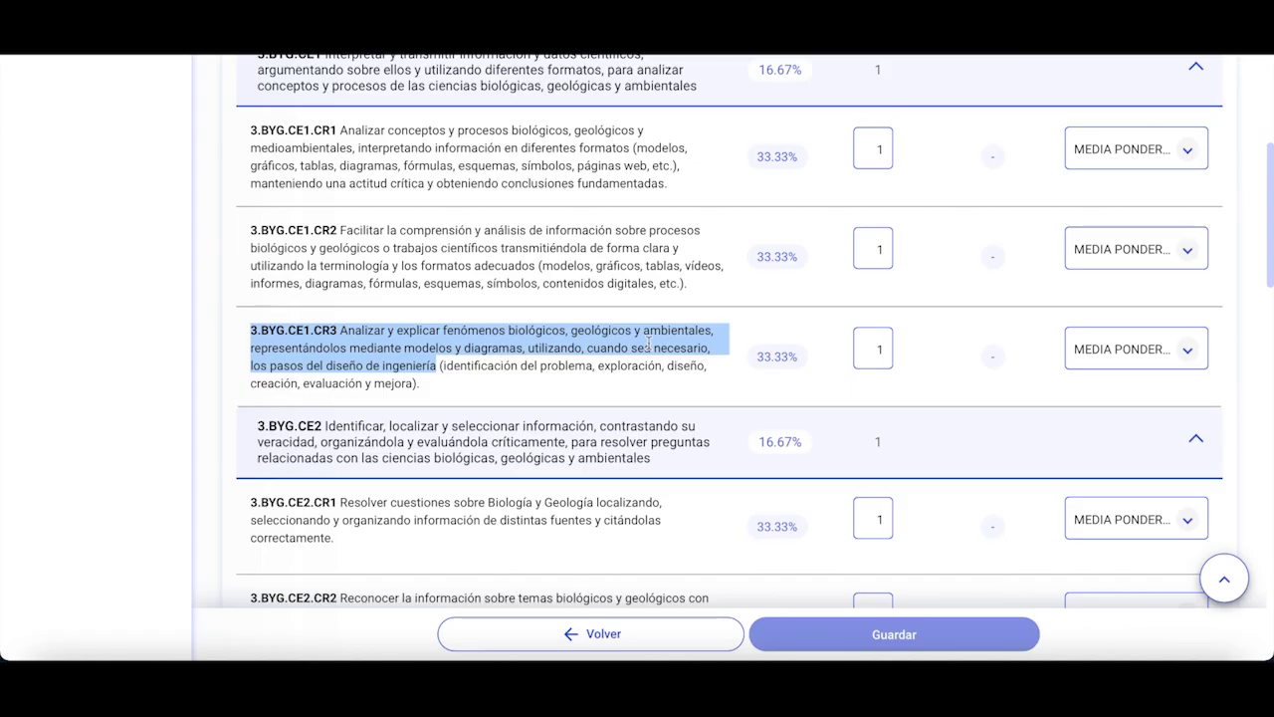
Switch to the evaluation criteria weighting page and copy the full code and description of competence 3.BYG.CE2
{"action": "scroll", "coordinate": [648, 343], "scroll_direction": "up", "scroll_amount": 5}
{"action": "scroll", "coordinate": [648, 344], "scroll_direction": "down", "scroll_amount": 6}
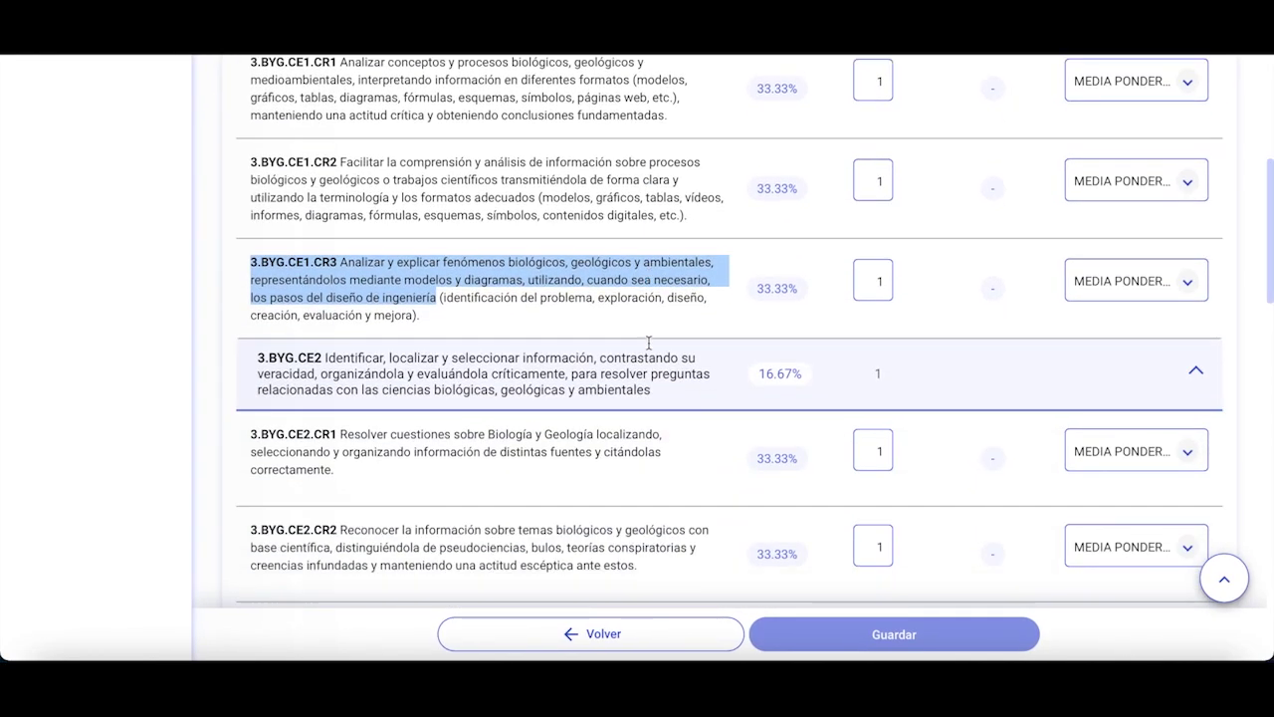
{"action": "scroll", "coordinate": [648, 344], "scroll_direction": "down", "scroll_amount": 1}
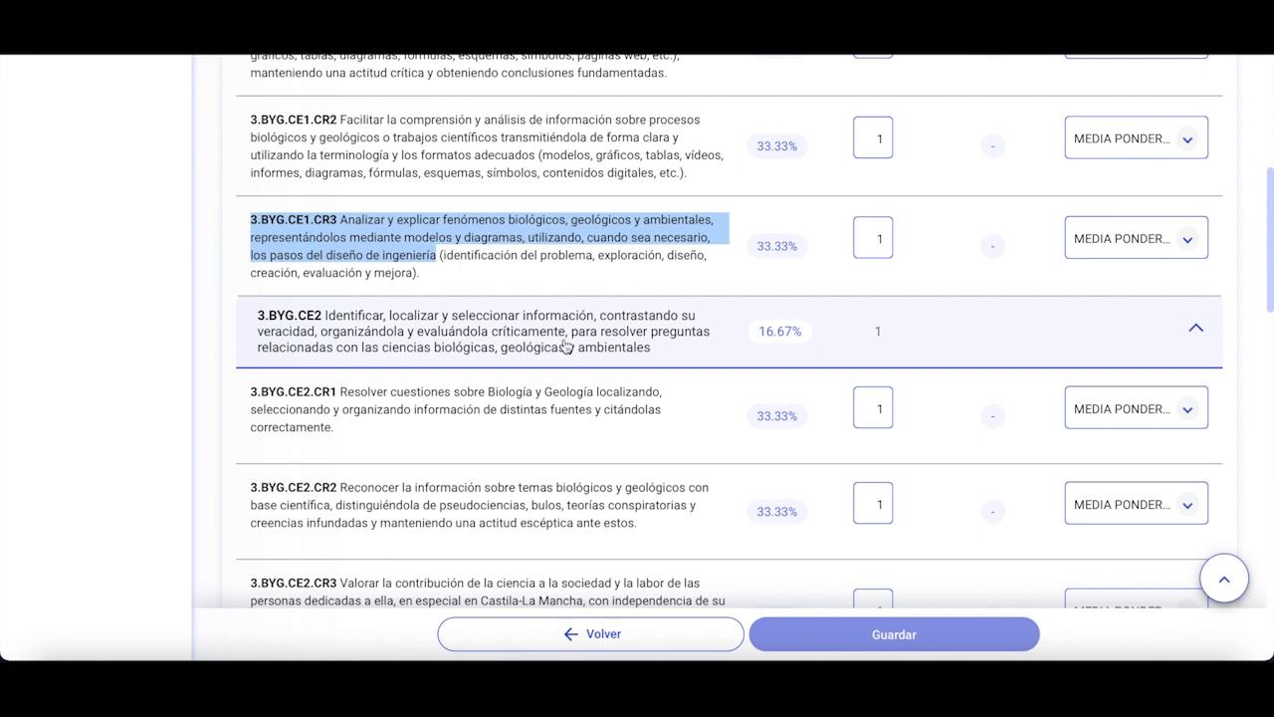
{"action": "left_click", "coordinate": [1195, 330]}
{"action": "left_click", "coordinate": [626, 351]}
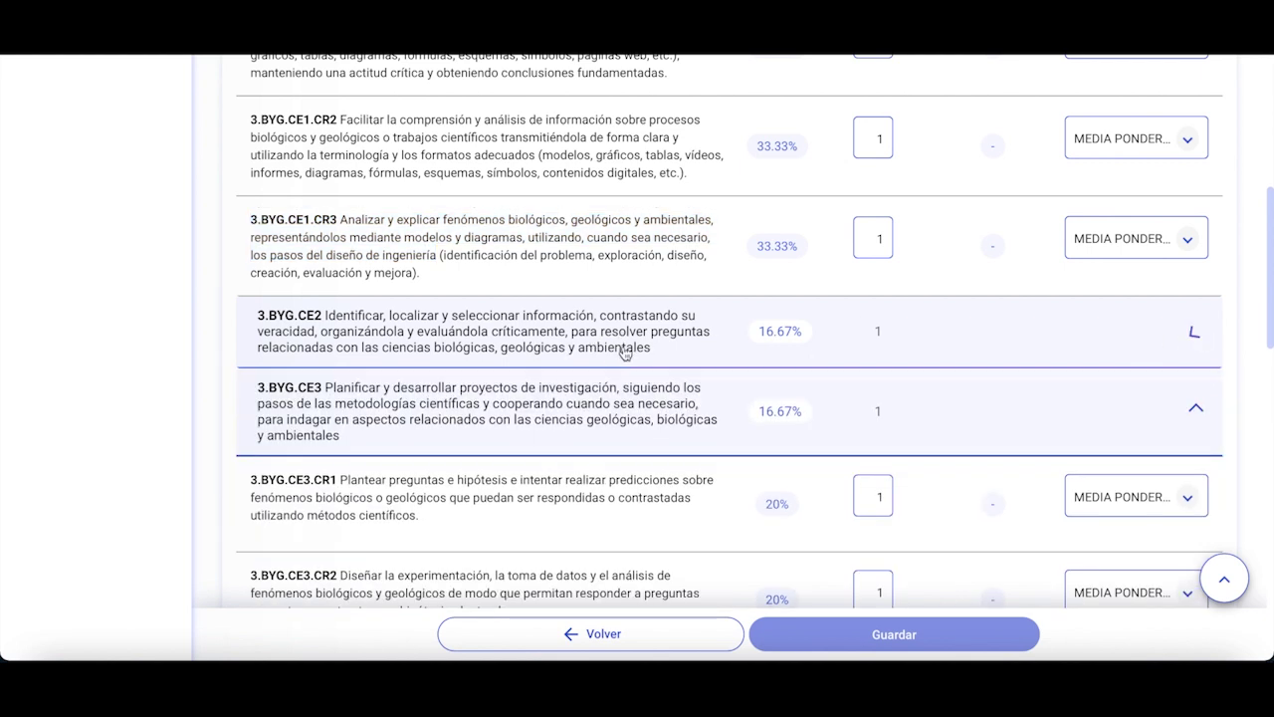
{"action": "left_click_drag", "start_coordinate": [628, 349], "coordinate": [432, 331]}
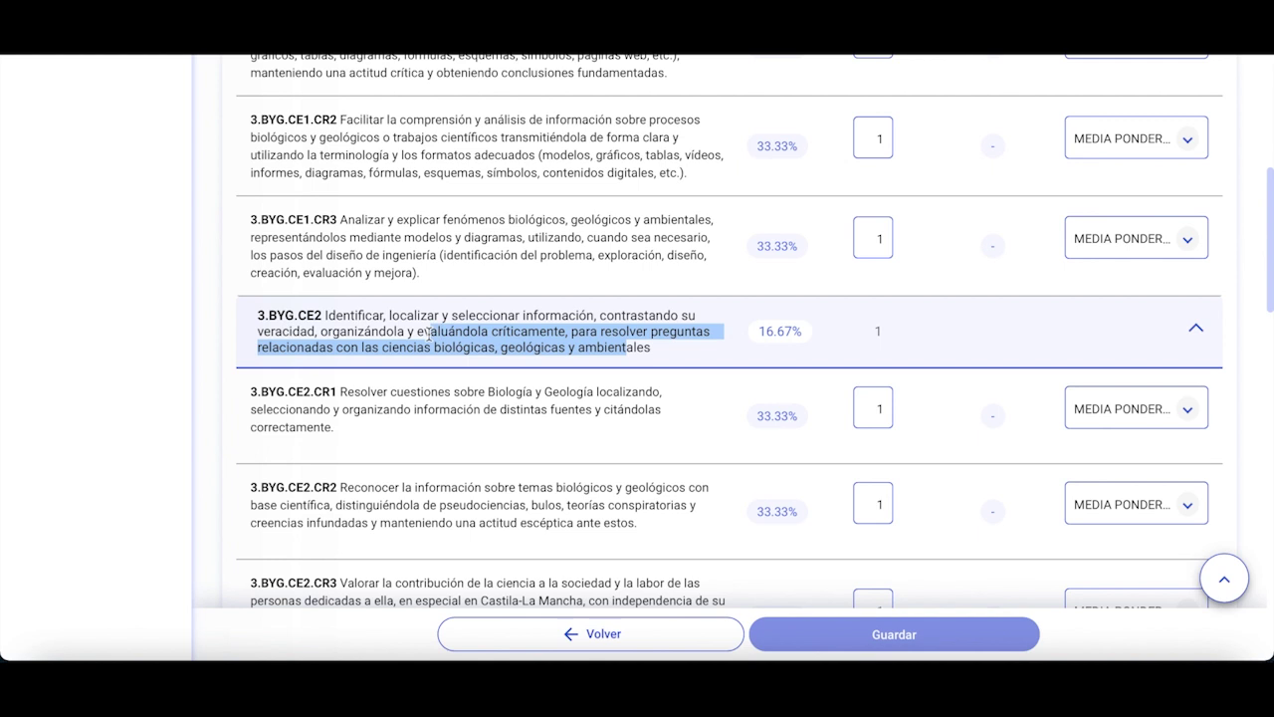
{"action": "left_click_drag", "start_coordinate": [661, 354], "coordinate": [260, 305]}
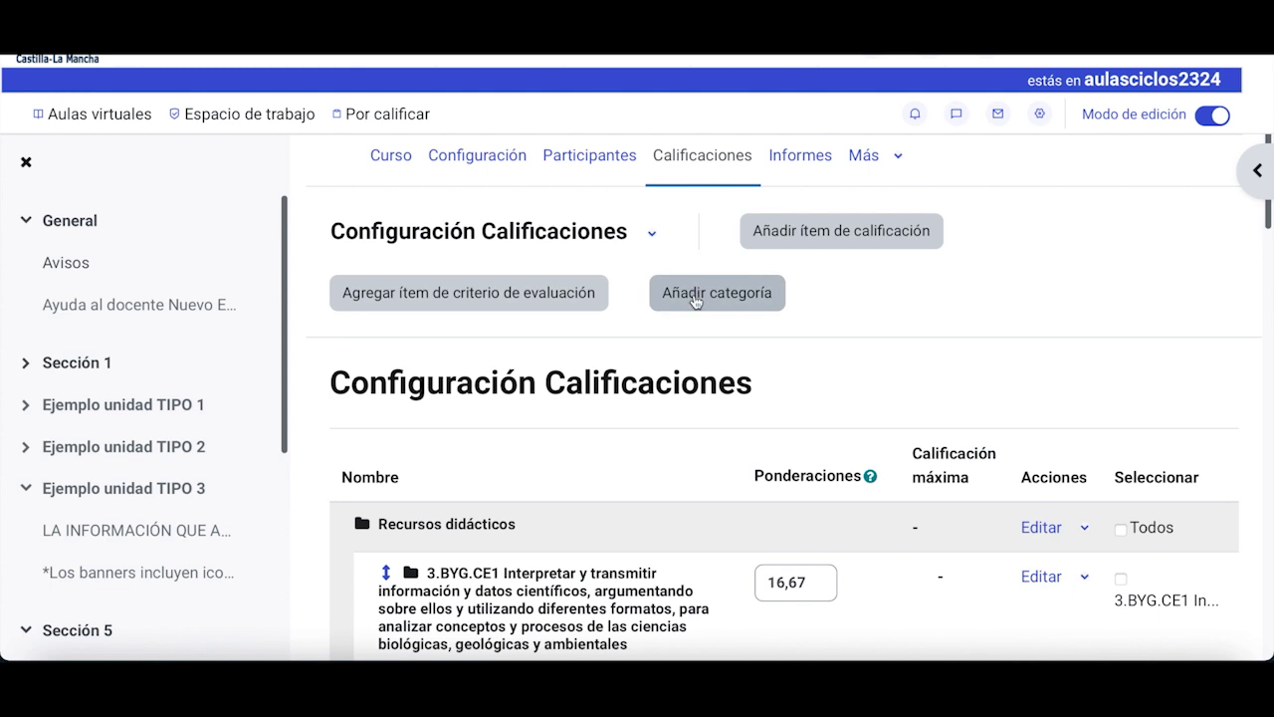
Back in the grade setup, start a new category and name it with the copied 3.BYG.CE2 competence text
{"action": "left_click", "coordinate": [694, 294]}
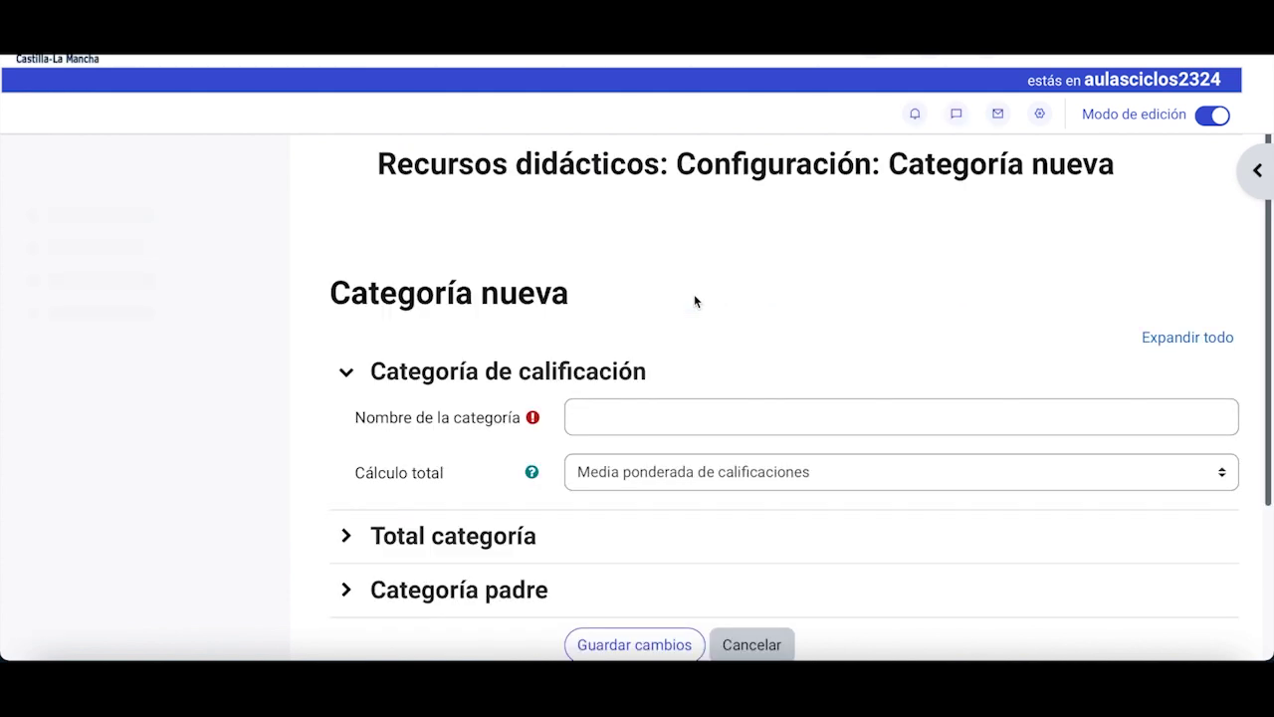
{"action": "left_click", "coordinate": [638, 416]}
{"action": "key", "text": "ctrl+v"}
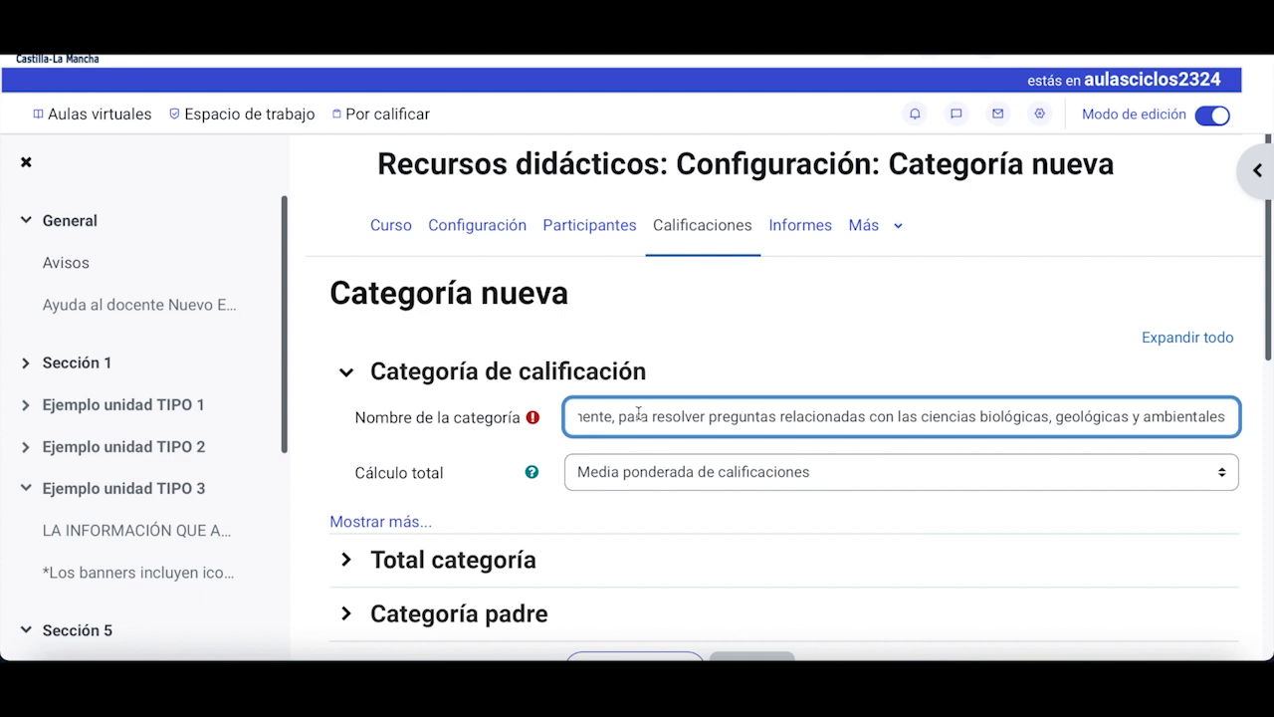
Review the category total and parent category settings, and save the new category under Recursos didácticos
{"action": "scroll", "coordinate": [638, 414], "scroll_direction": "down", "scroll_amount": 2}
{"action": "left_click", "coordinate": [481, 376]}
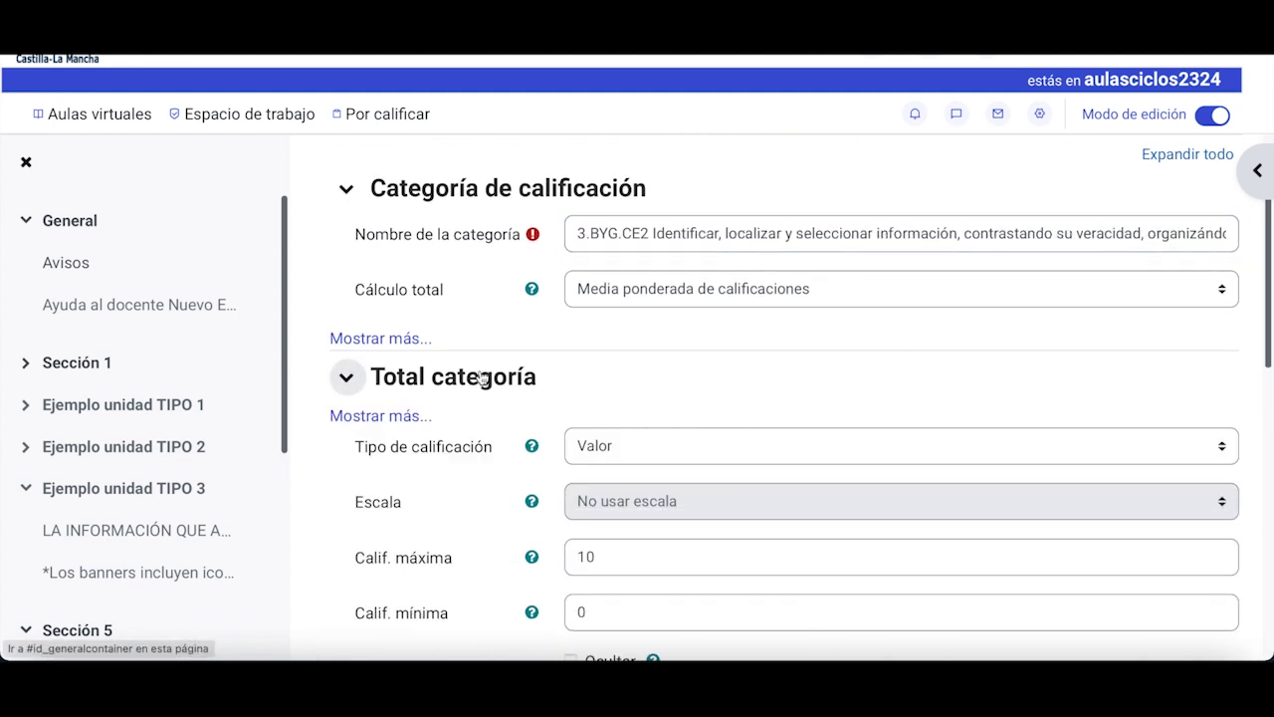
{"action": "scroll", "coordinate": [481, 375], "scroll_direction": "down", "scroll_amount": 2}
{"action": "scroll", "coordinate": [480, 376], "scroll_direction": "up", "scroll_amount": 1}
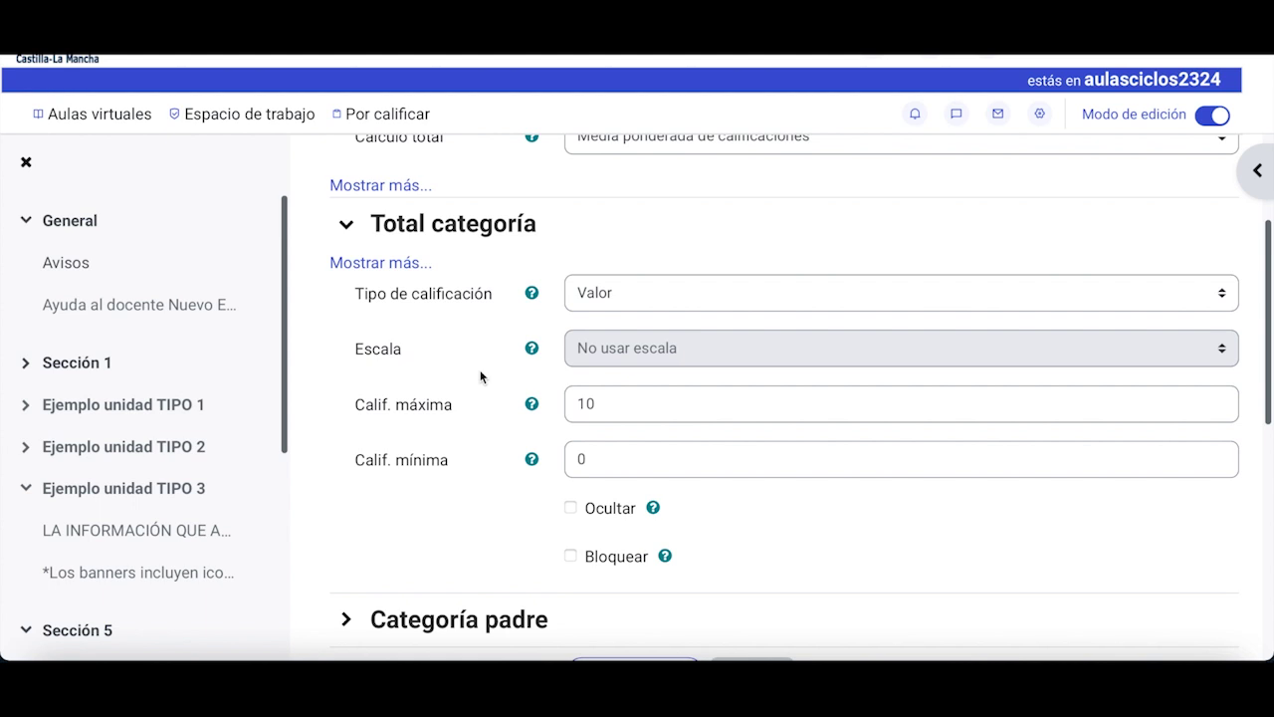
{"action": "scroll", "coordinate": [442, 474], "scroll_direction": "down", "scroll_amount": 2}
{"action": "left_click", "coordinate": [442, 473]}
{"action": "scroll", "coordinate": [443, 472], "scroll_direction": "down", "scroll_amount": 1}
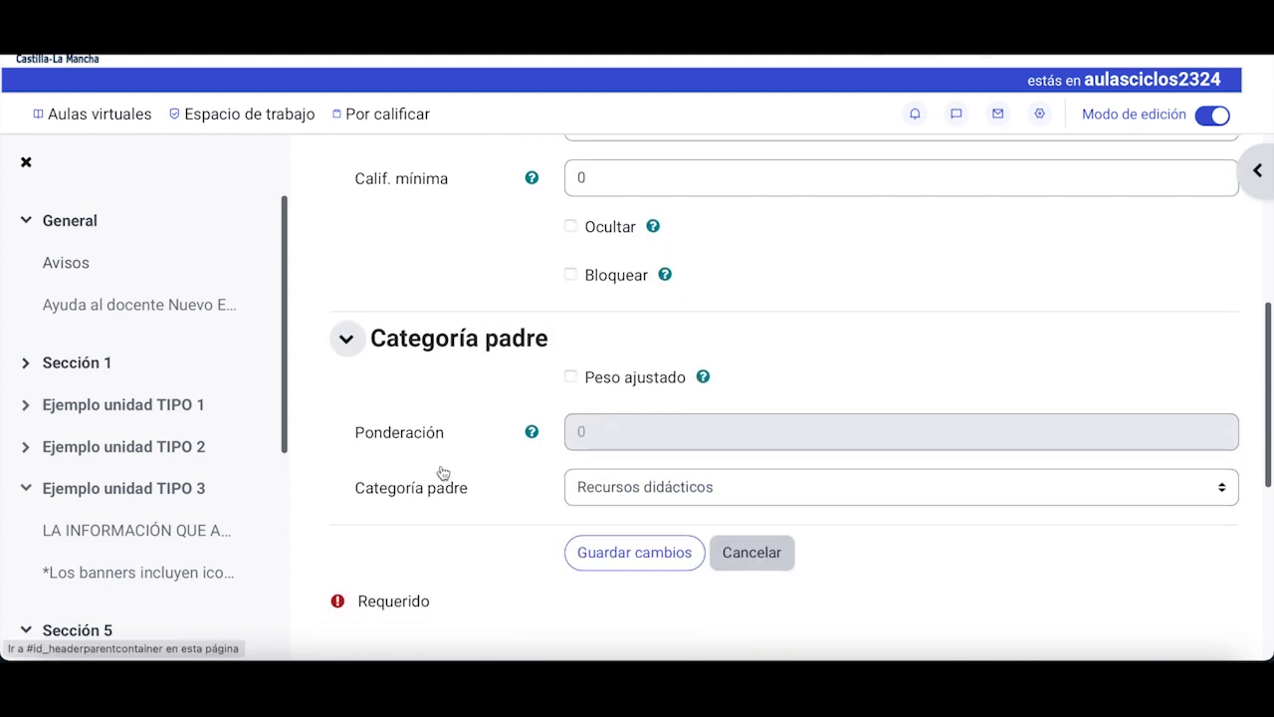
{"action": "scroll", "coordinate": [442, 472], "scroll_direction": "down", "scroll_amount": 1}
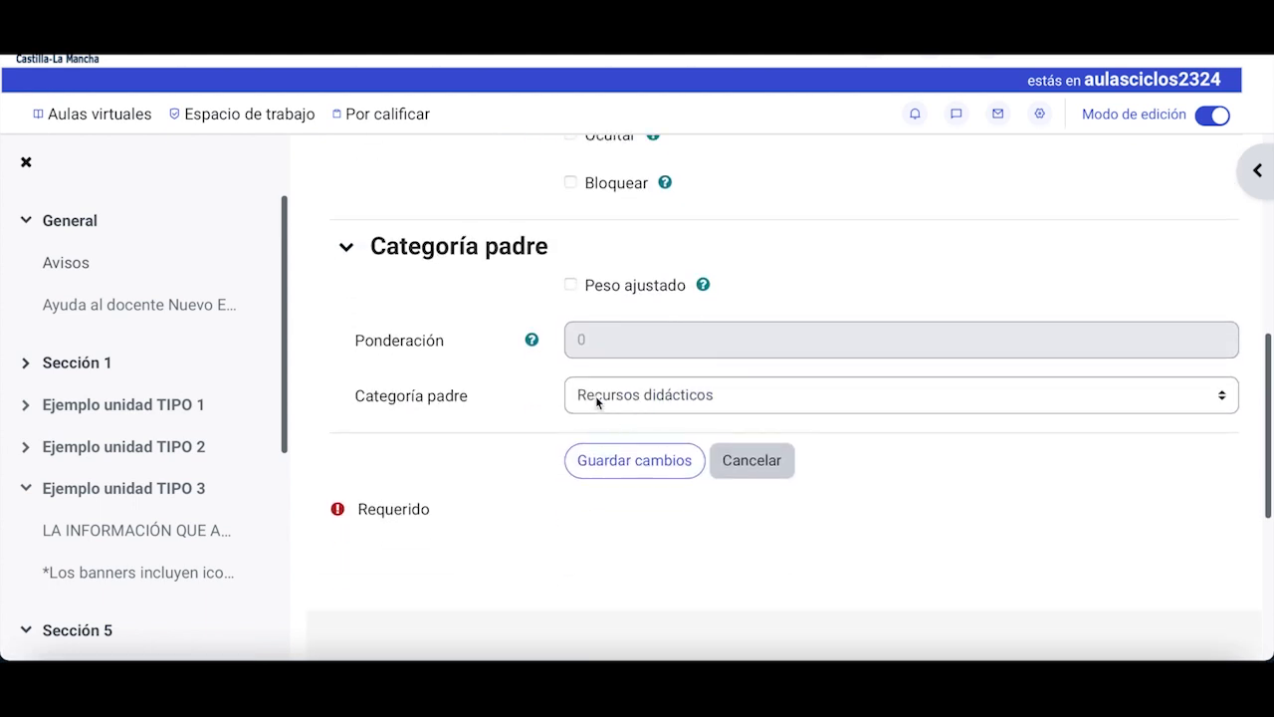
{"action": "scroll", "coordinate": [543, 450], "scroll_direction": "down", "scroll_amount": 1}
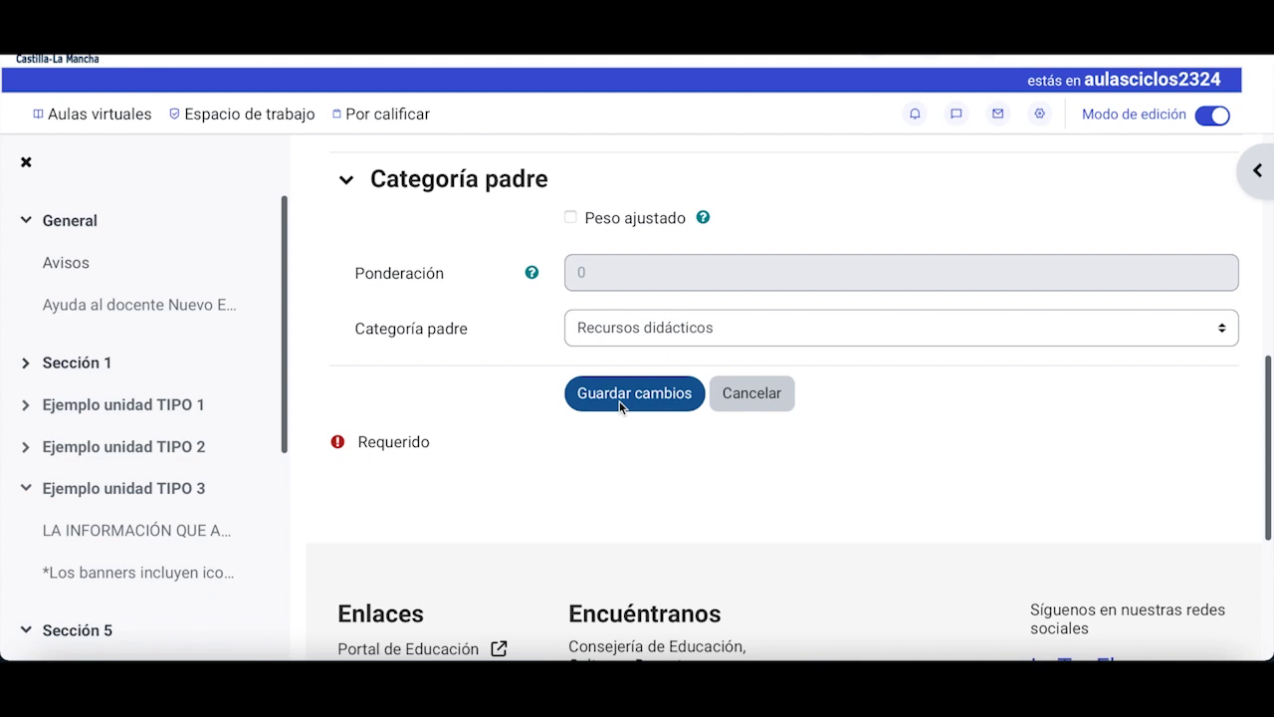
{"action": "left_click", "coordinate": [633, 394]}
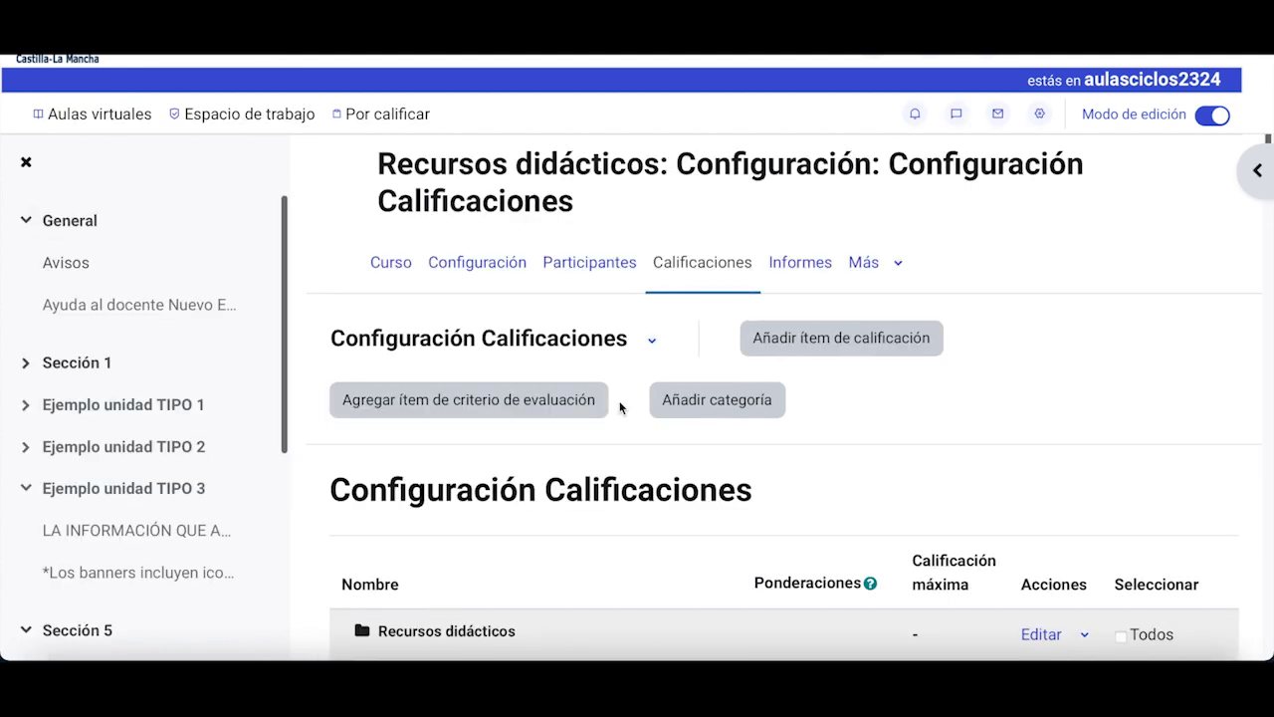
Return to the evaluation criteria weighting page and copy the full code and description of criterion 3.BYG.CE2.CR1
{"action": "scroll", "coordinate": [620, 406], "scroll_direction": "down", "scroll_amount": 3}
{"action": "scroll", "coordinate": [620, 406], "scroll_direction": "down", "scroll_amount": 7}
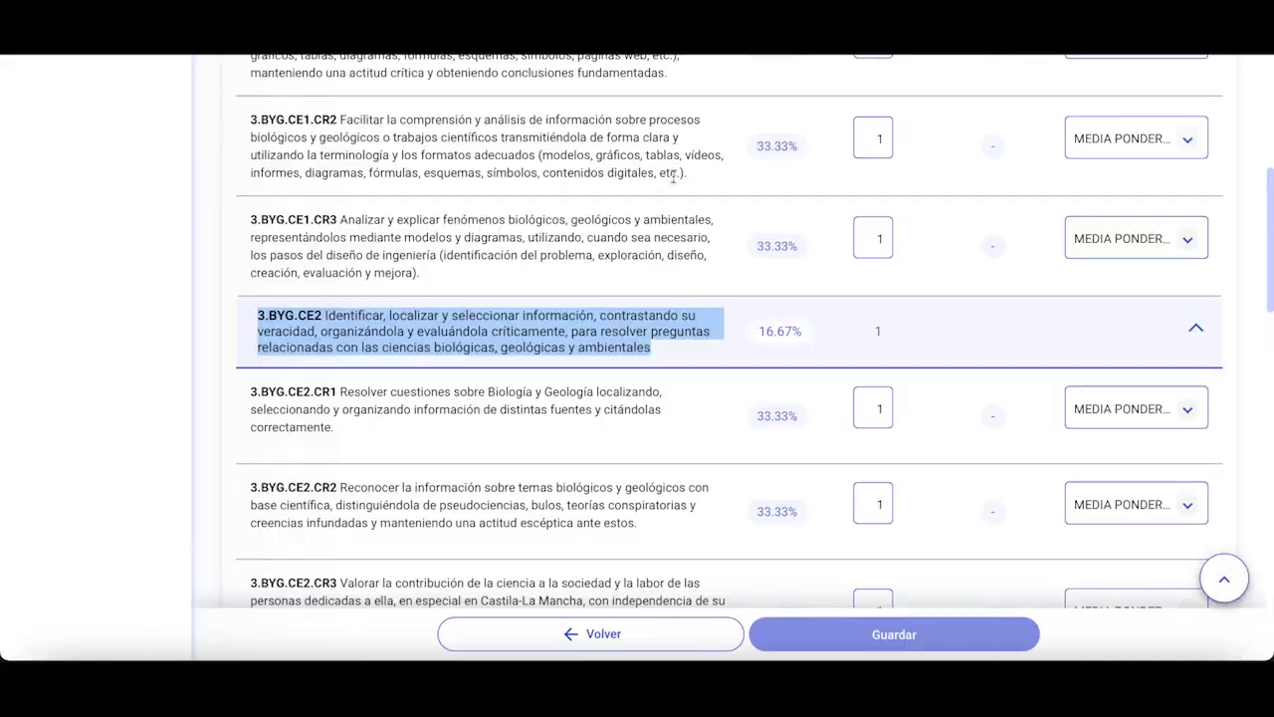
{"action": "scroll", "coordinate": [537, 355], "scroll_direction": "down", "scroll_amount": 1}
{"action": "left_click_drag", "start_coordinate": [344, 366], "coordinate": [247, 337]}
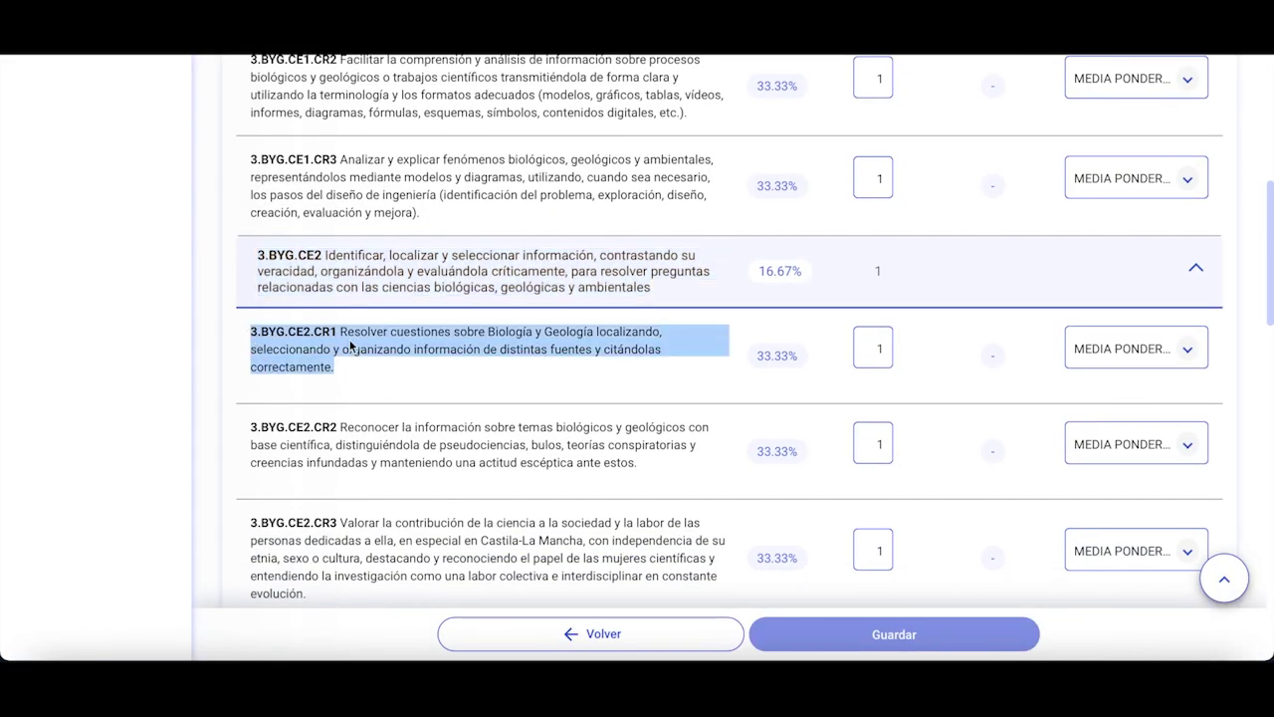
{"action": "scroll", "coordinate": [364, 395], "scroll_direction": "down", "scroll_amount": 1}
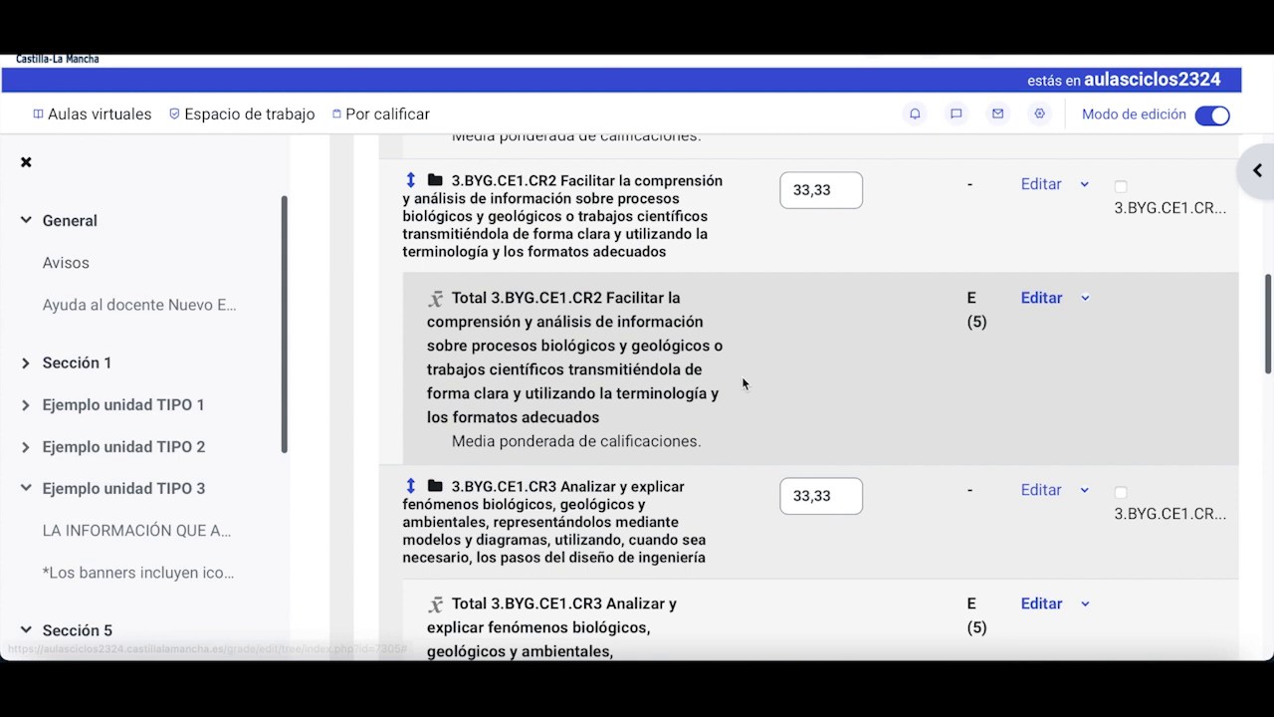
Start a new grade category and name it with the copied text of criterion 3.BYG.CE2.CR1
{"action": "scroll", "coordinate": [741, 376], "scroll_direction": "up", "scroll_amount": 10}
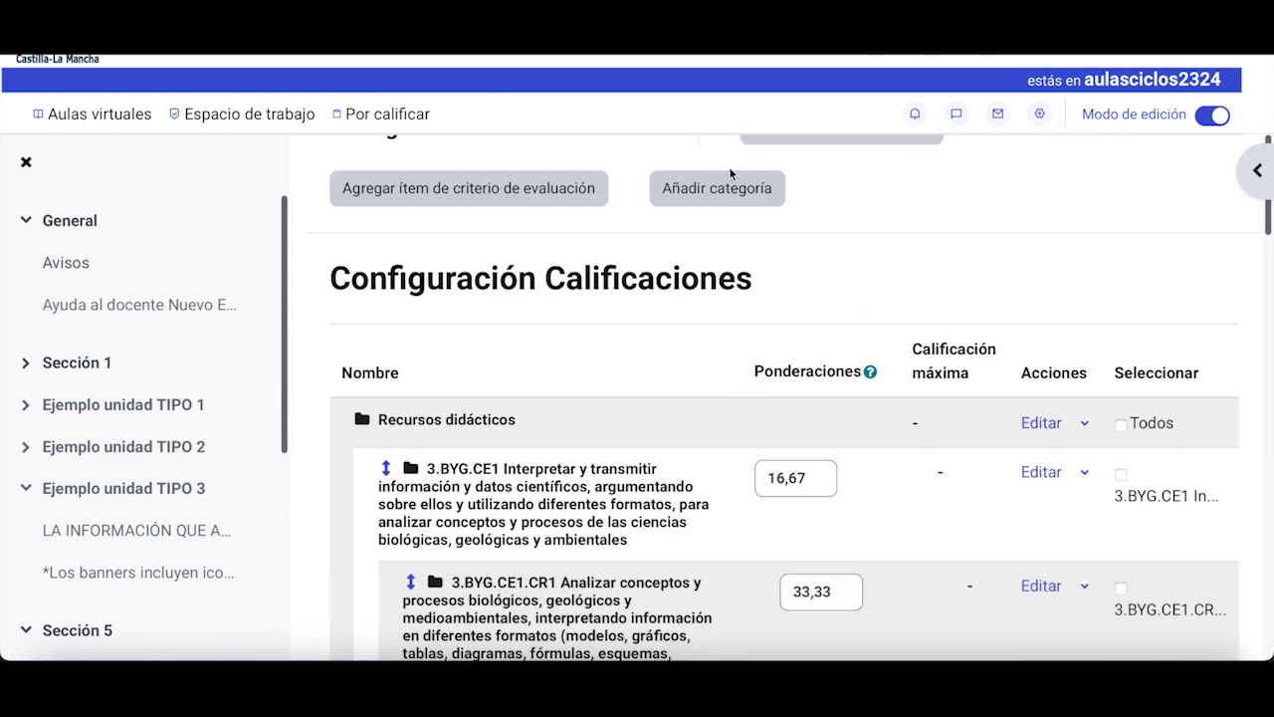
{"action": "left_click", "coordinate": [729, 179]}
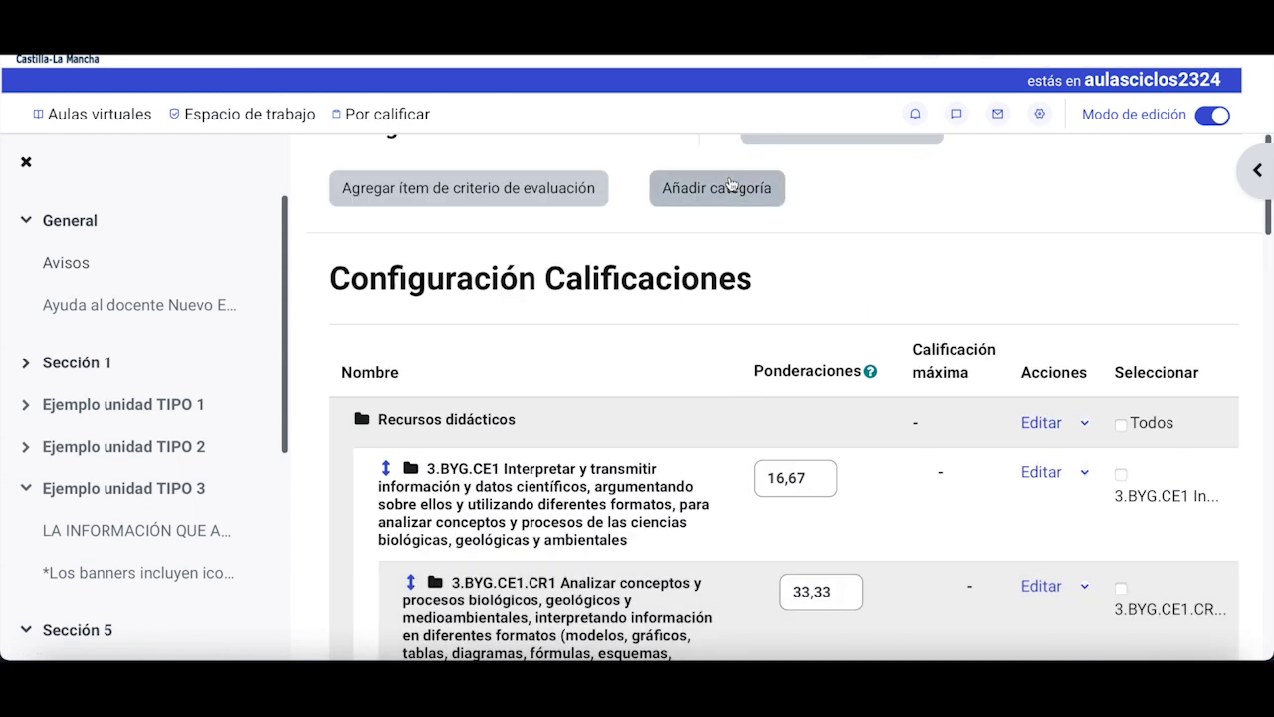
{"action": "left_click", "coordinate": [640, 418]}
{"action": "key", "text": "ctrl+v"}
{"action": "scroll", "coordinate": [630, 422], "scroll_direction": "down", "scroll_amount": 3}
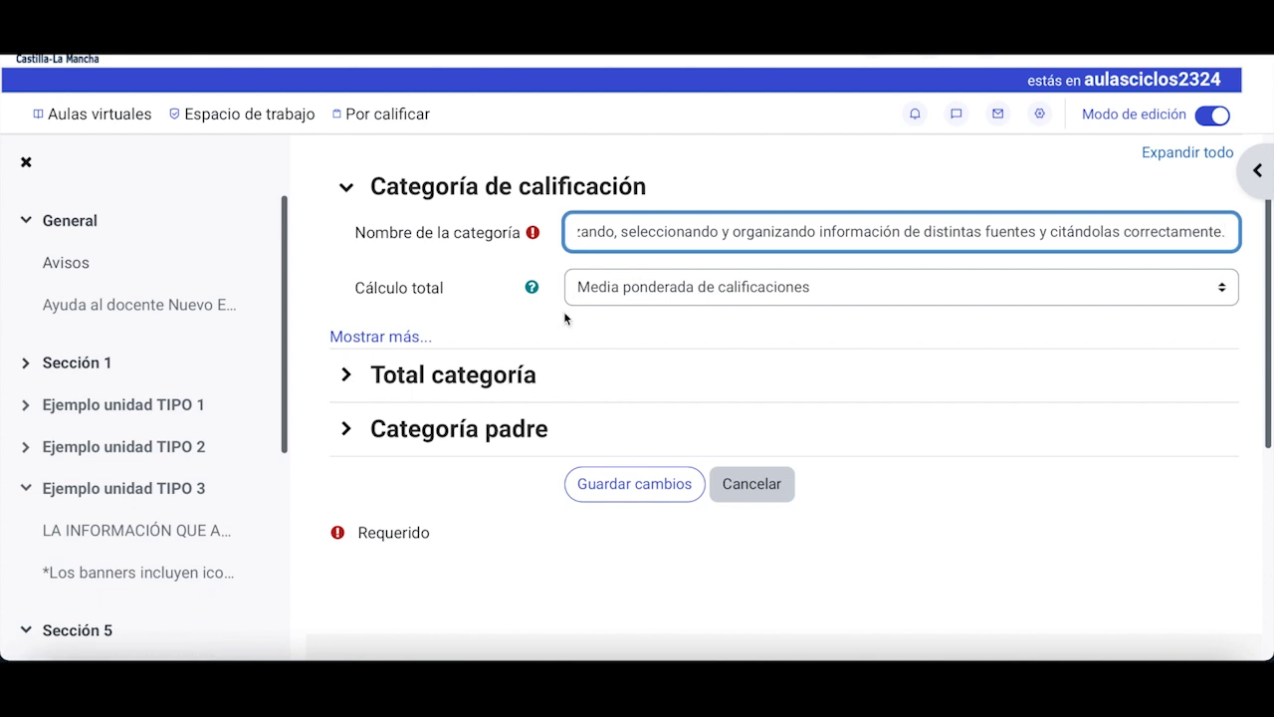
Set the category total's grade type to Escala and choose the Nivel de Logro scale
{"action": "left_click", "coordinate": [478, 379]}
{"action": "scroll", "coordinate": [477, 380], "scroll_direction": "down", "scroll_amount": 2}
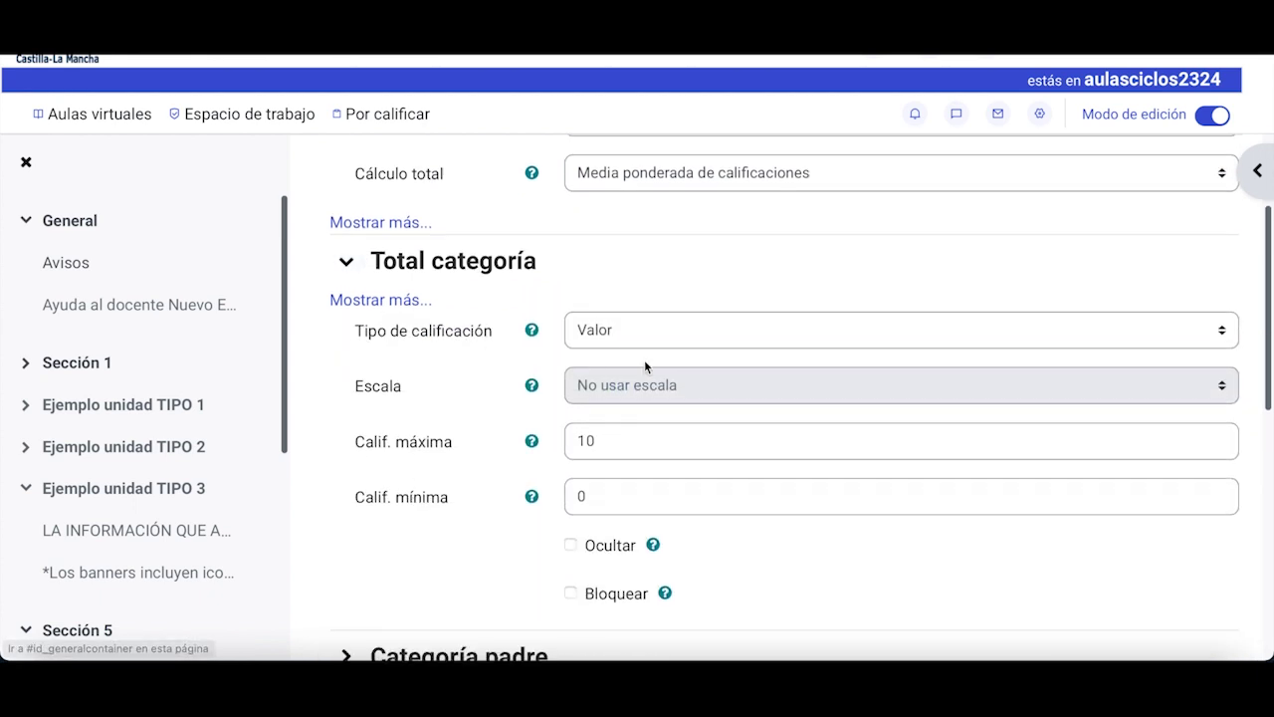
{"action": "left_click", "coordinate": [615, 329]}
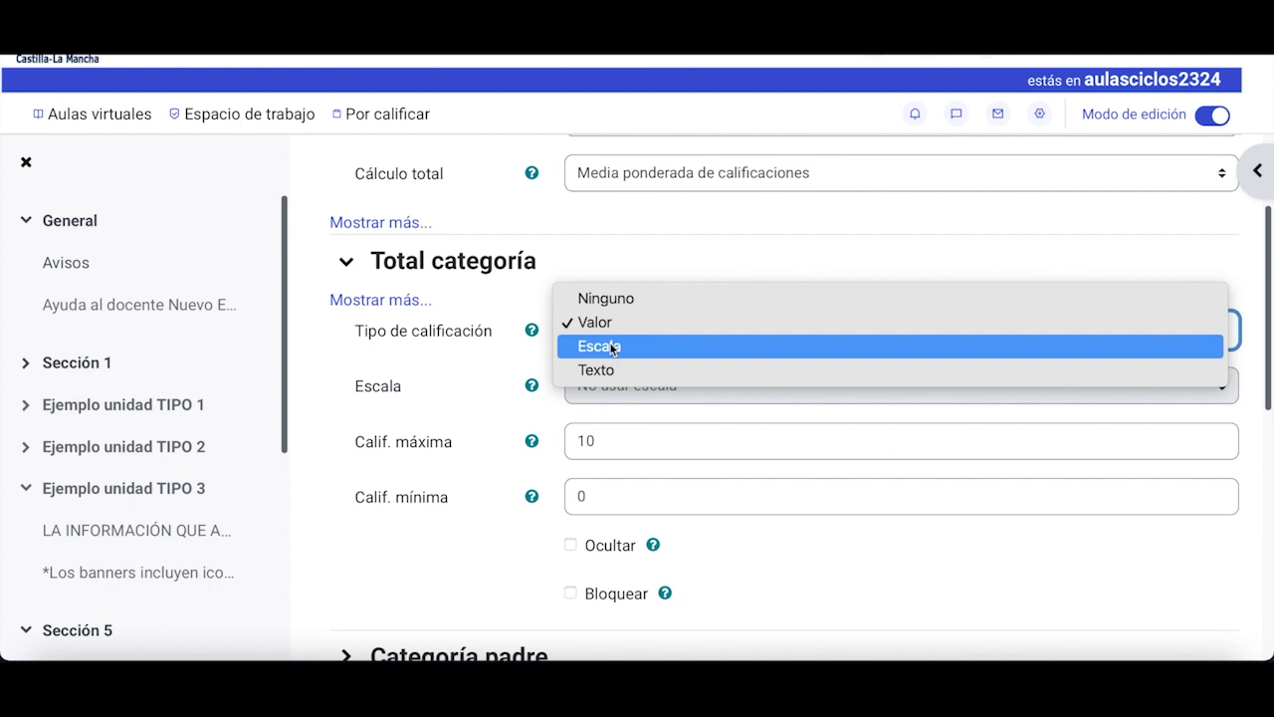
{"action": "left_click", "coordinate": [612, 345]}
{"action": "left_click", "coordinate": [611, 388]}
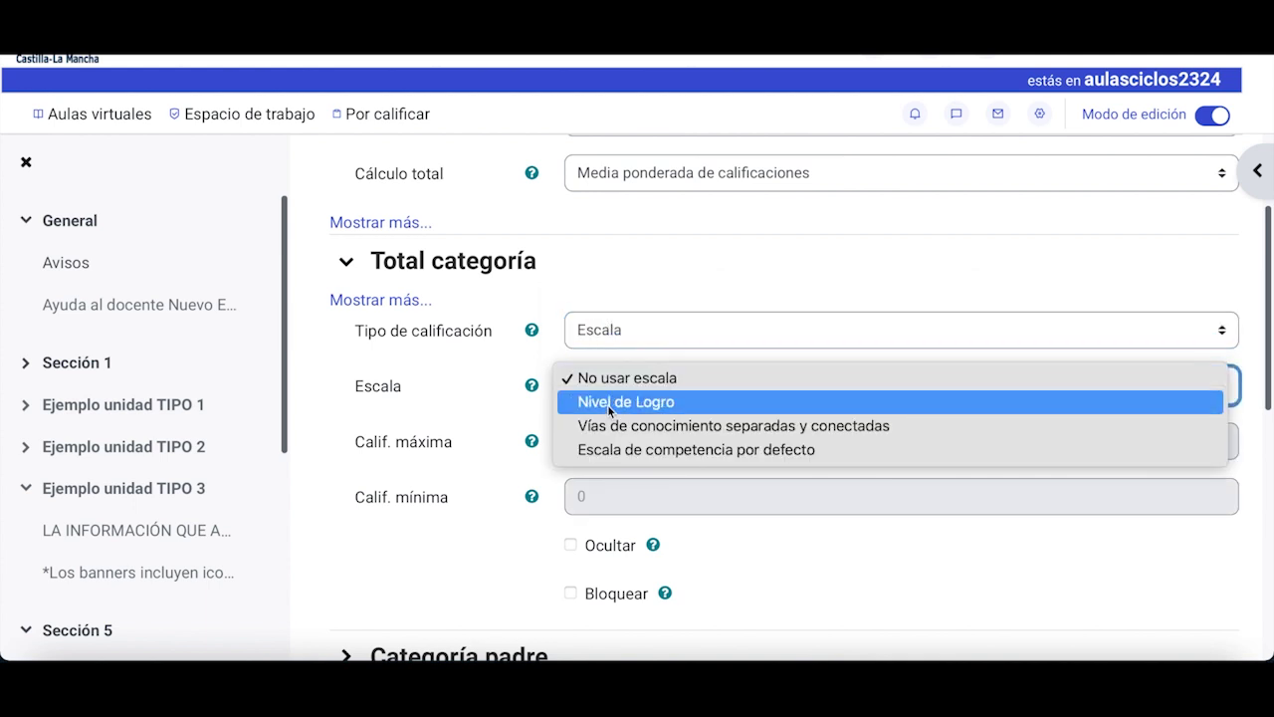
{"action": "left_click", "coordinate": [606, 403]}
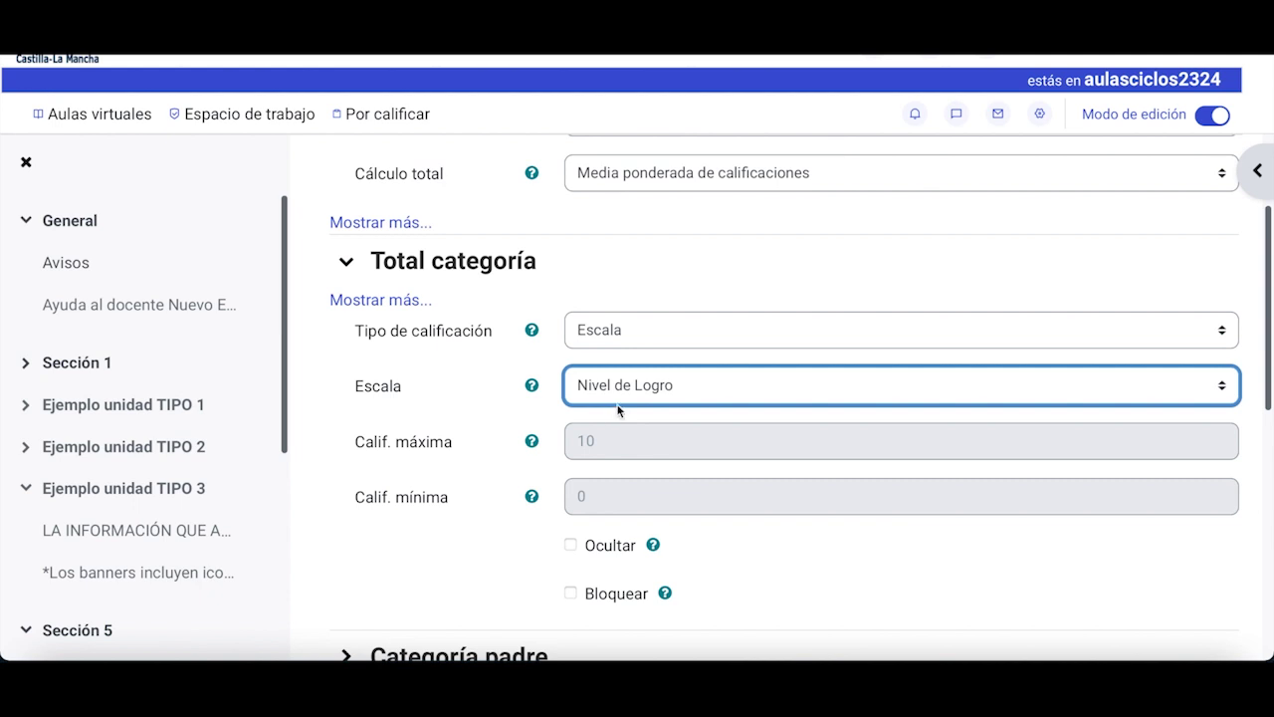
Nest the new category under parent category 3.BYG.CE2 and save the changes
{"action": "scroll", "coordinate": [498, 426], "scroll_direction": "down", "scroll_amount": 2}
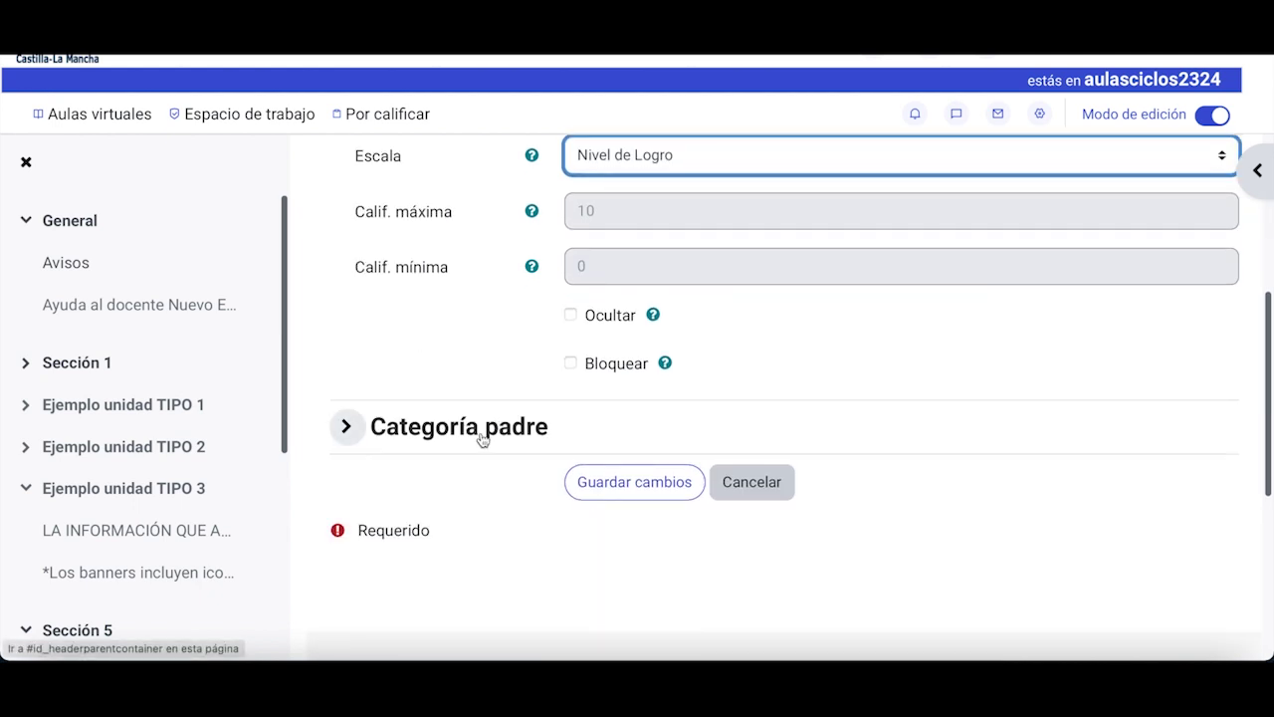
{"action": "left_click", "coordinate": [484, 440]}
{"action": "scroll", "coordinate": [483, 440], "scroll_direction": "down", "scroll_amount": 1}
{"action": "left_click", "coordinate": [620, 438]}
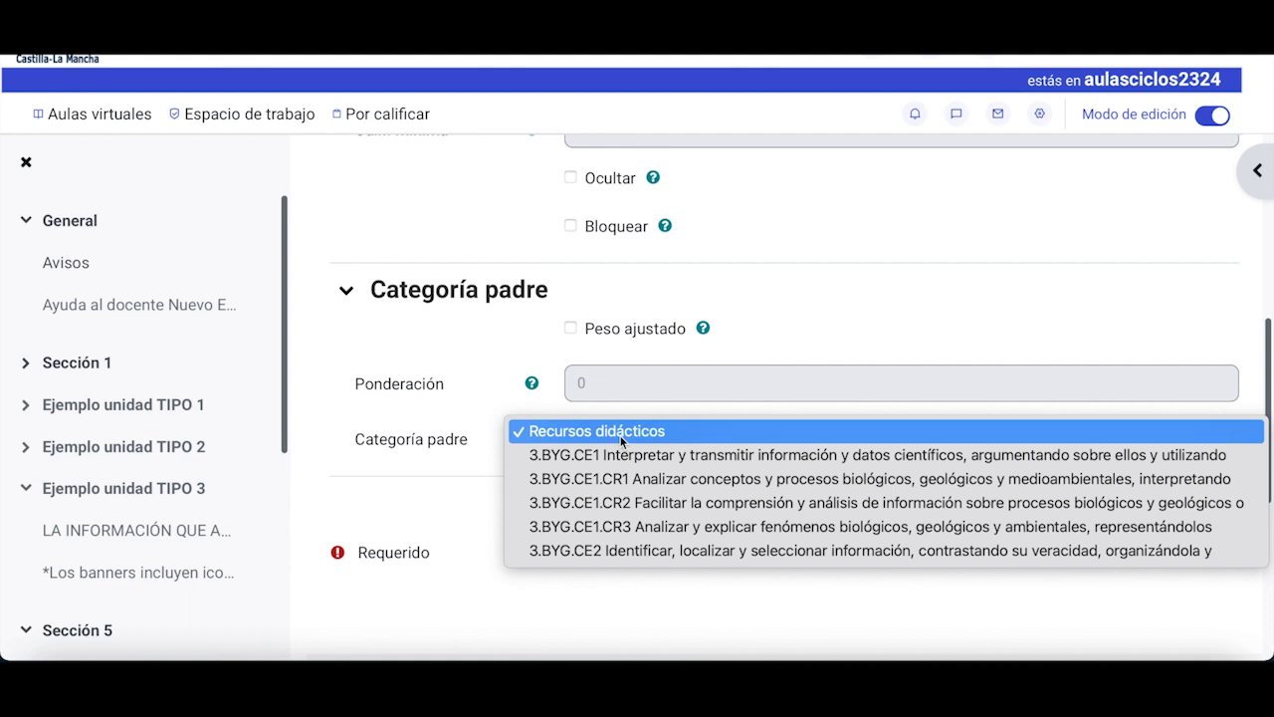
{"action": "left_click", "coordinate": [585, 552]}
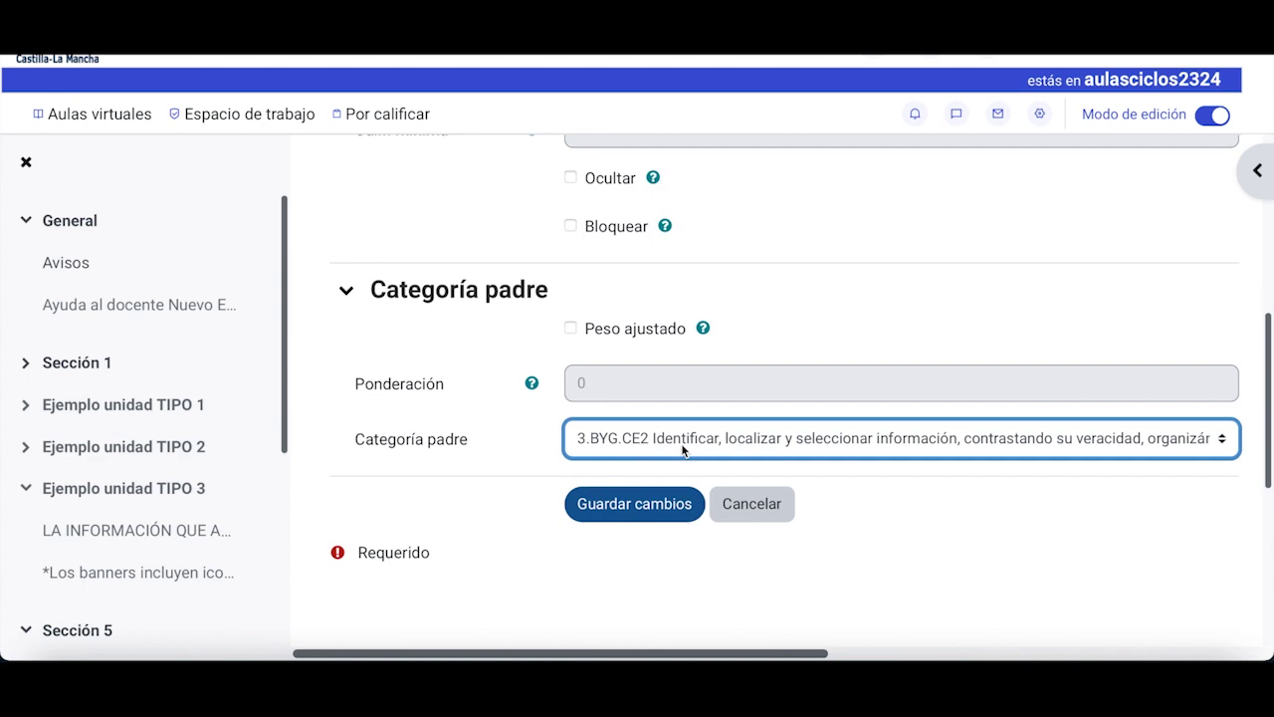
{"action": "key", "text": "Return"}
Set the weighting of category 3.BYG.CE2 to 16,67 and of its criterion 3.BYG.CE2.CR1 to 33,33
{"action": "scroll", "coordinate": [682, 450], "scroll_direction": "down", "scroll_amount": 10}
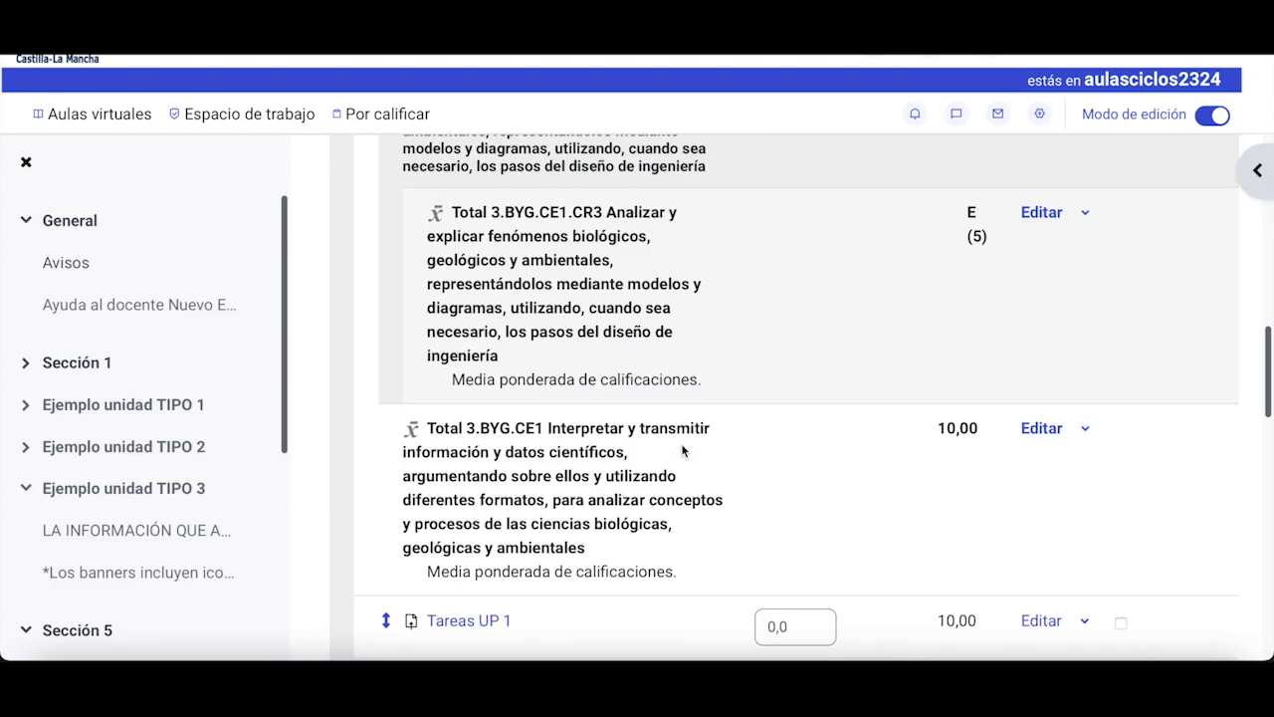
{"action": "scroll", "coordinate": [682, 450], "scroll_direction": "down", "scroll_amount": 2}
{"action": "scroll", "coordinate": [682, 450], "scroll_direction": "up", "scroll_amount": 5}
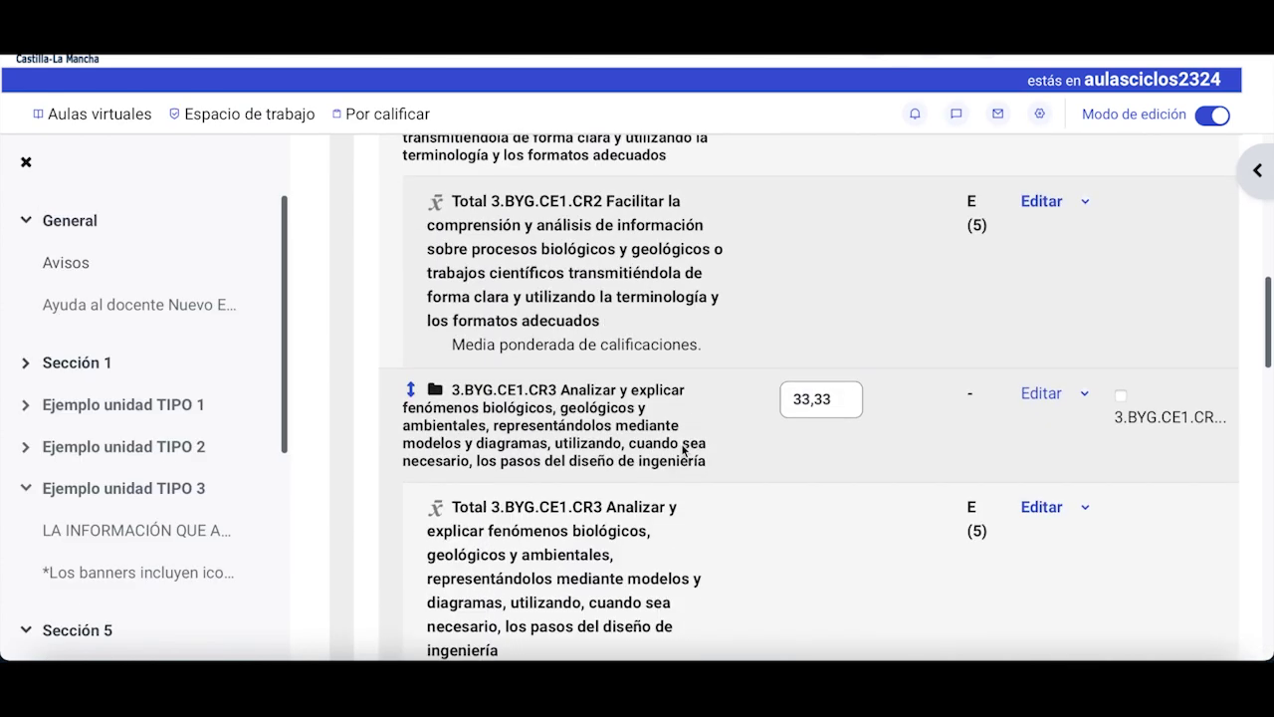
{"action": "scroll", "coordinate": [681, 450], "scroll_direction": "down", "scroll_amount": 2}
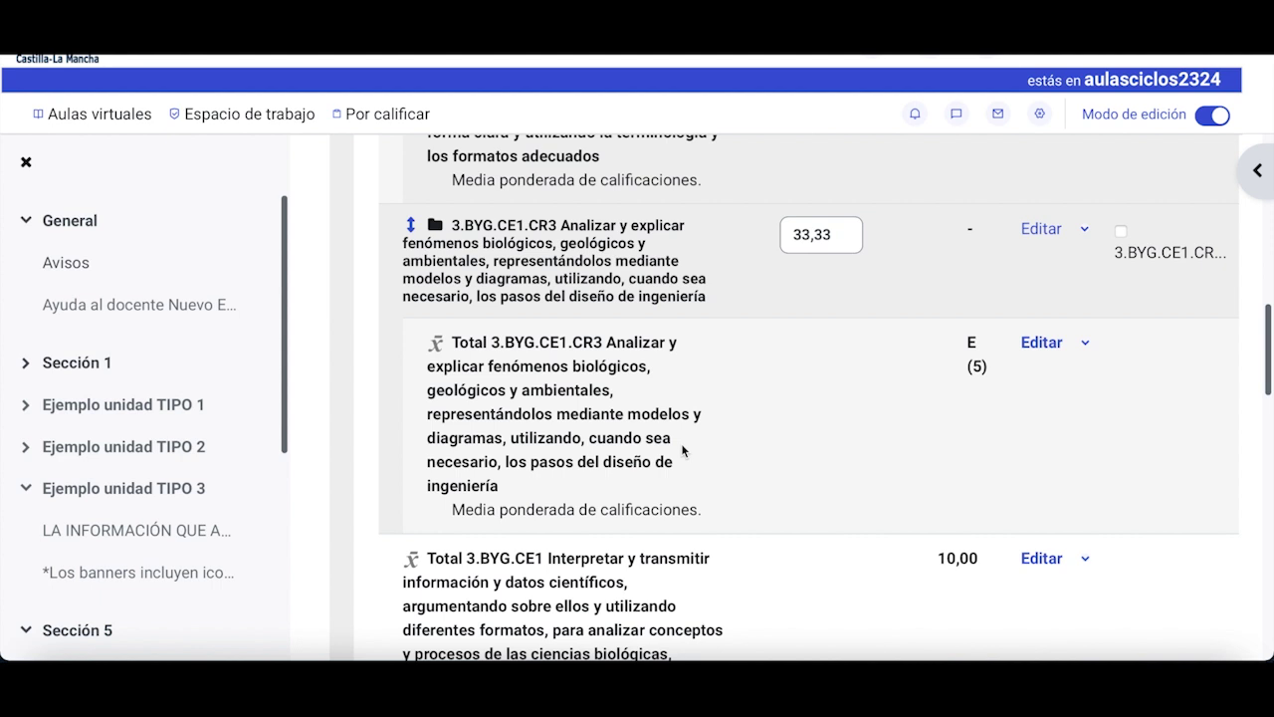
{"action": "scroll", "coordinate": [681, 450], "scroll_direction": "down", "scroll_amount": 7}
{"action": "scroll", "coordinate": [682, 450], "scroll_direction": "up", "scroll_amount": 1}
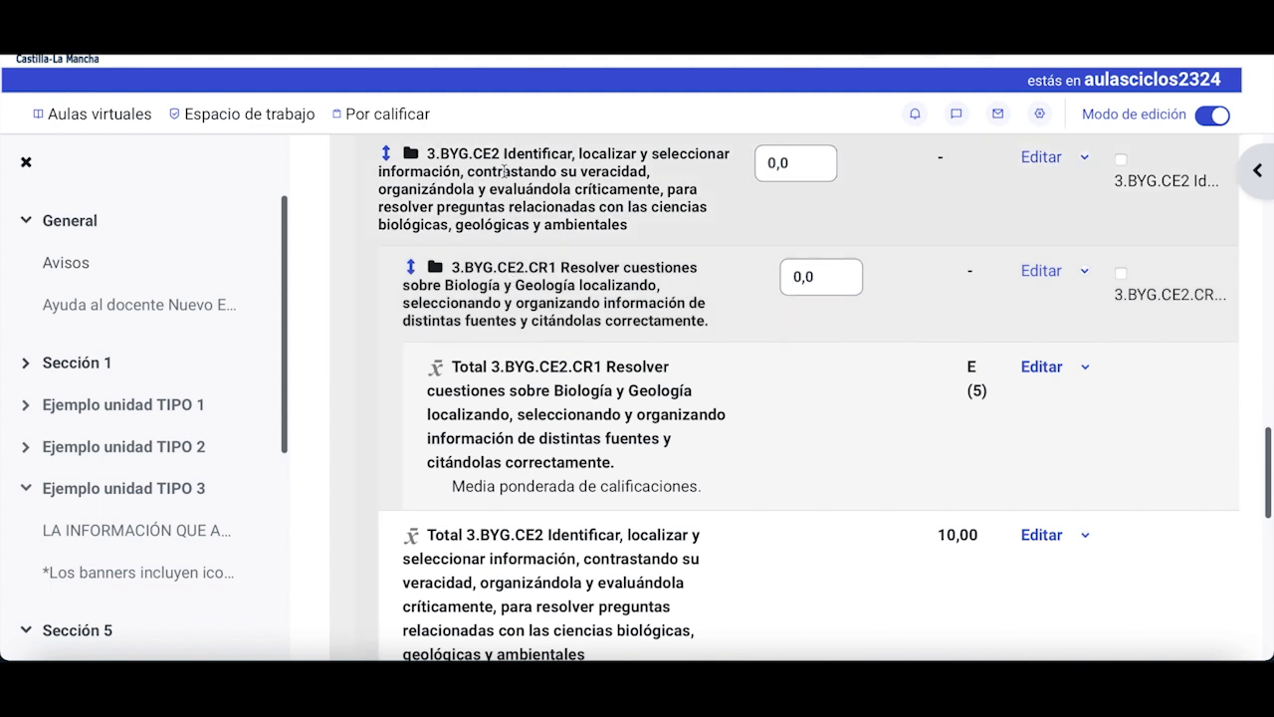
{"action": "double_click", "coordinate": [807, 163]}
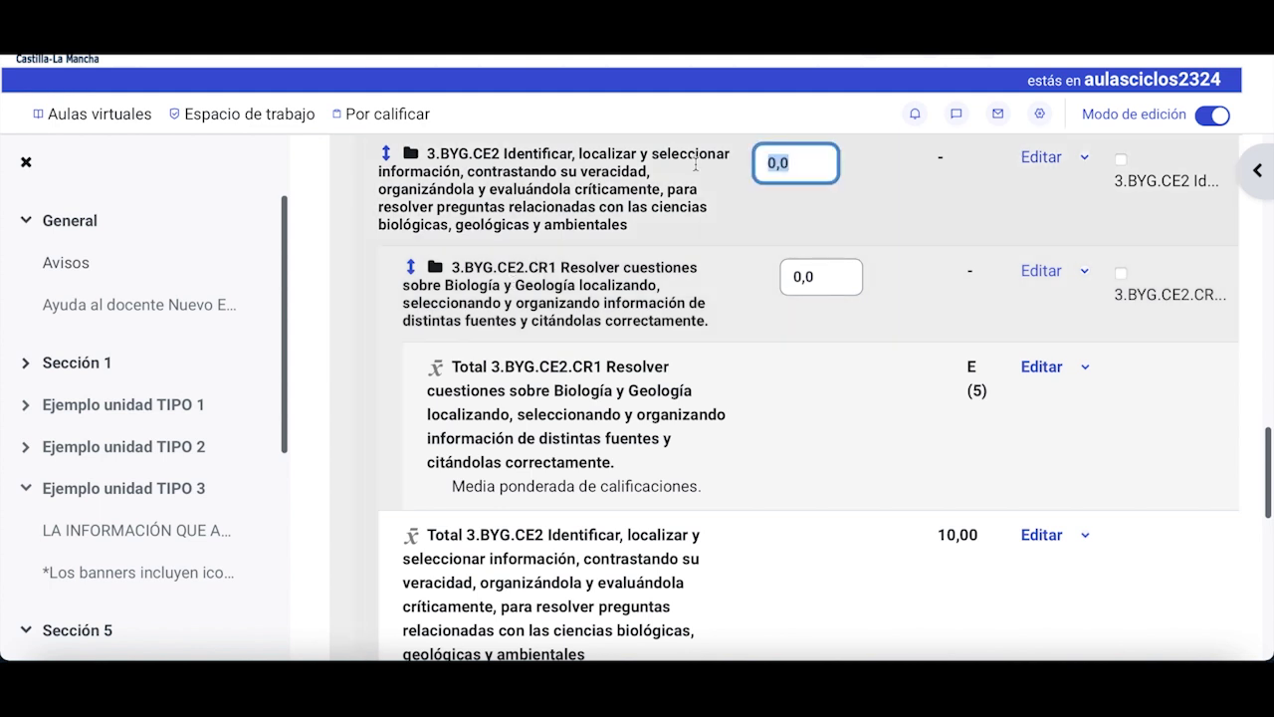
{"action": "type", "text": "16,67"}
{"action": "key", "text": "Tab"}
{"action": "type", "text": "33,33"}
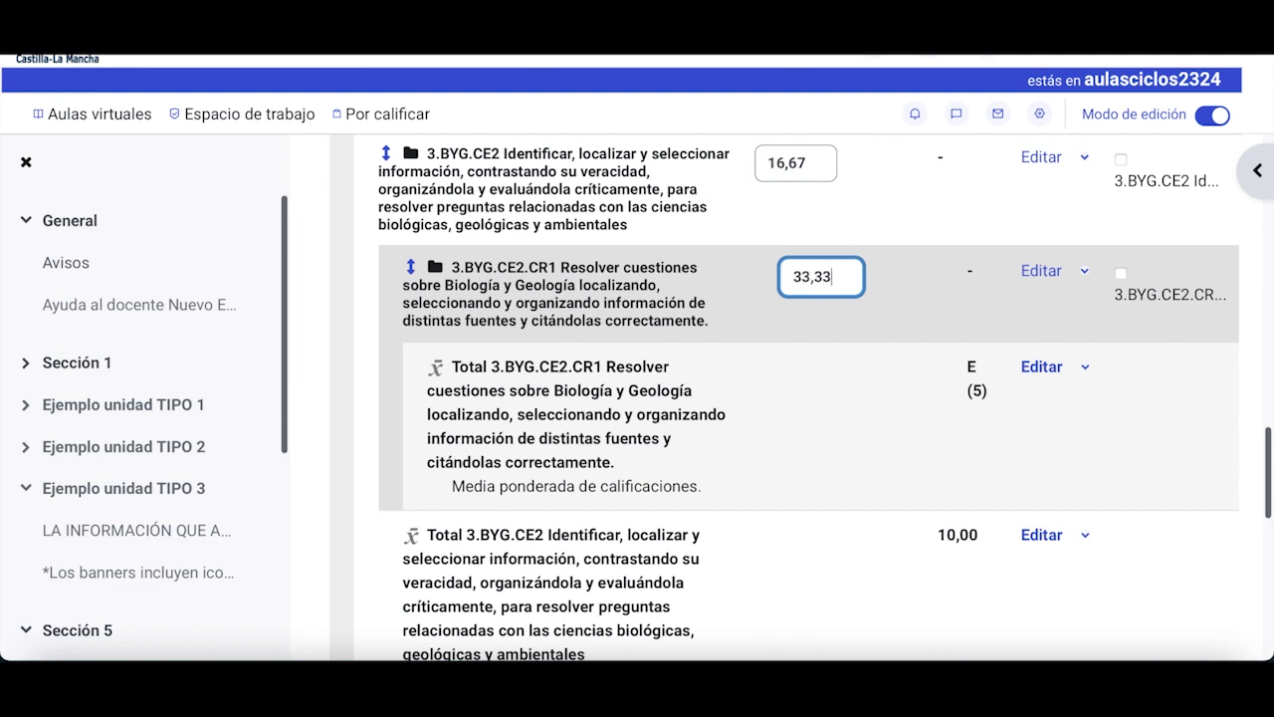
{"action": "scroll", "coordinate": [660, 310], "scroll_direction": "down", "scroll_amount": 5}
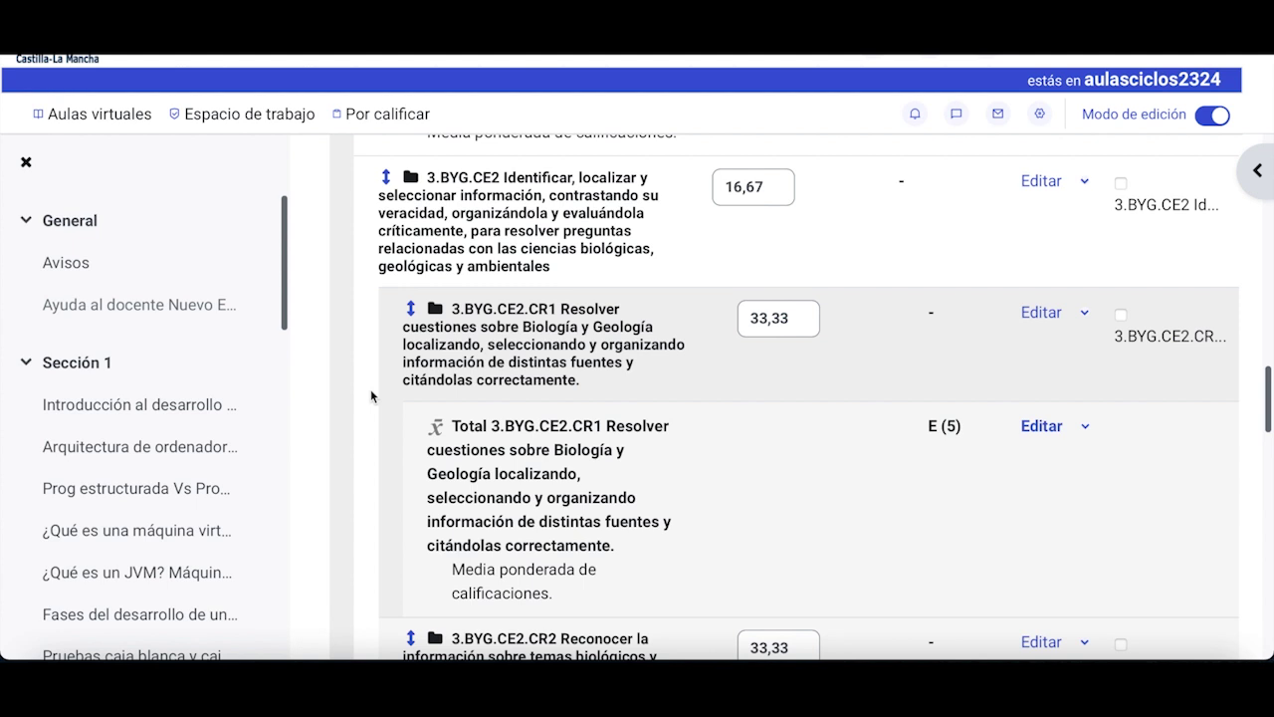
Start relocating the 3.BYG.CE2.CR1 category and review the possible destinations in the gradebook tree
{"action": "left_click", "coordinate": [411, 312]}
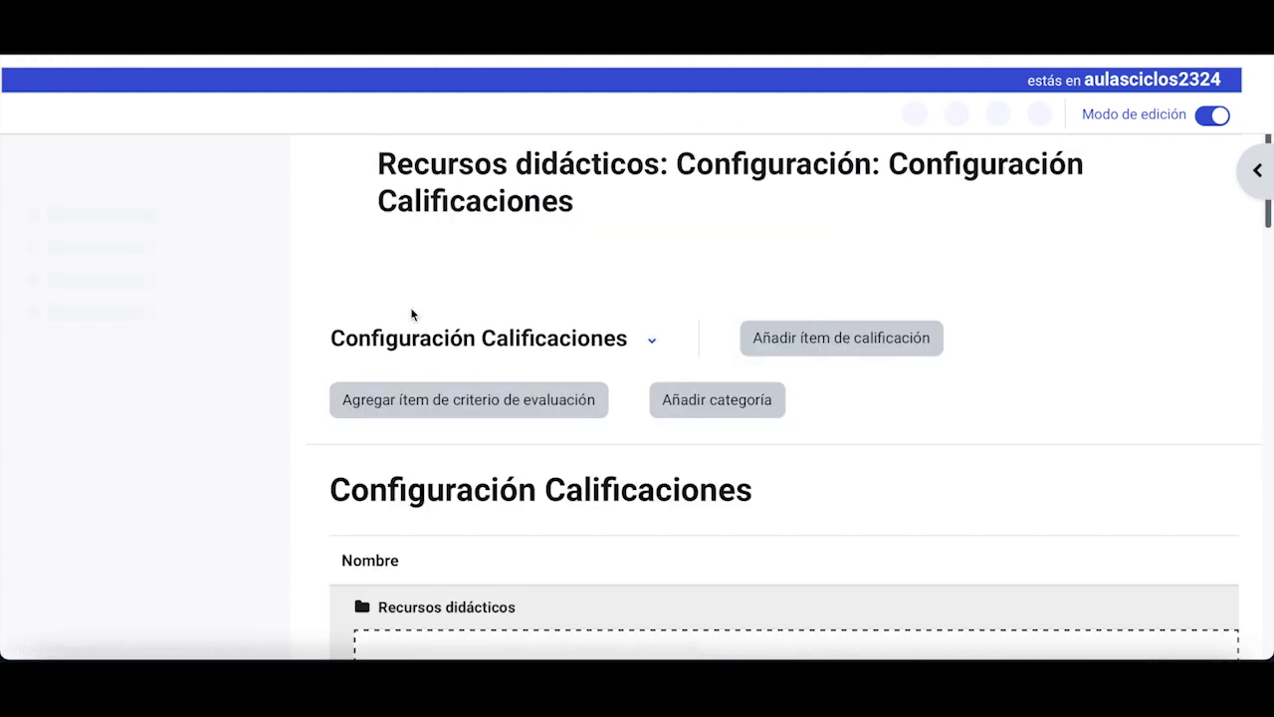
{"action": "scroll", "coordinate": [411, 315], "scroll_direction": "down", "scroll_amount": 6}
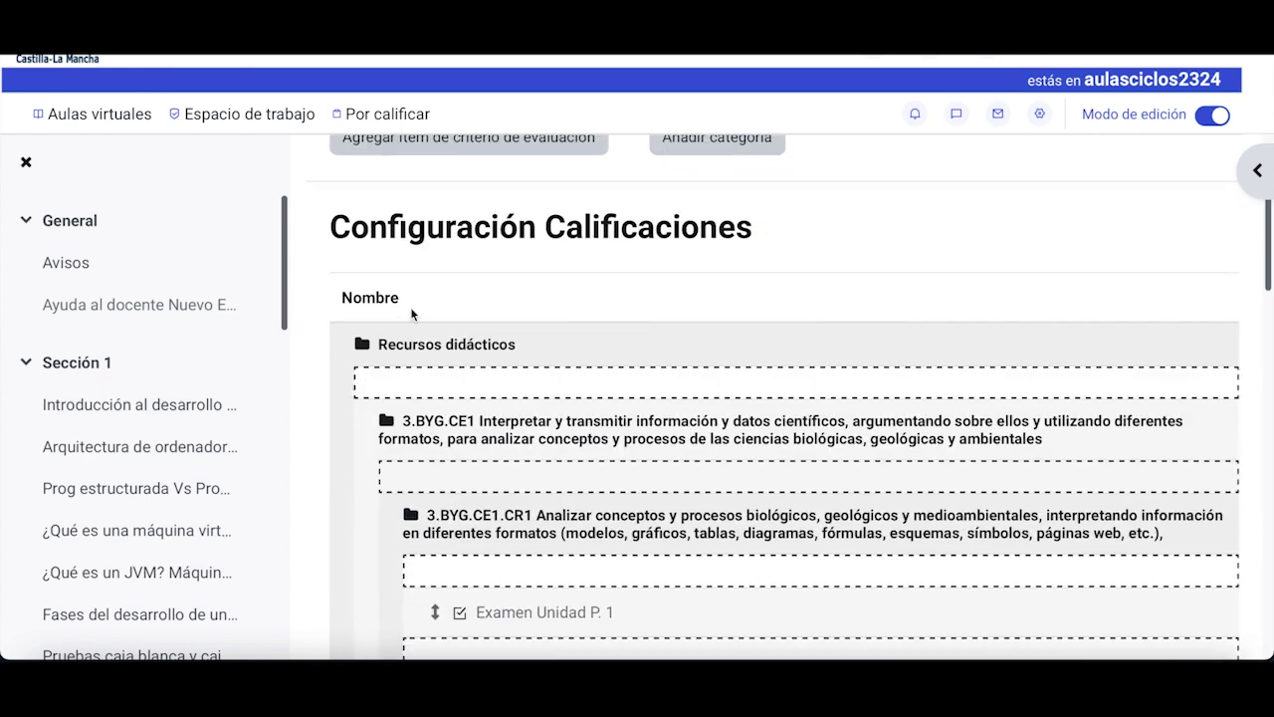
{"action": "scroll", "coordinate": [451, 203], "scroll_direction": "up", "scroll_amount": 2}
{"action": "scroll", "coordinate": [451, 203], "scroll_direction": "down", "scroll_amount": 10}
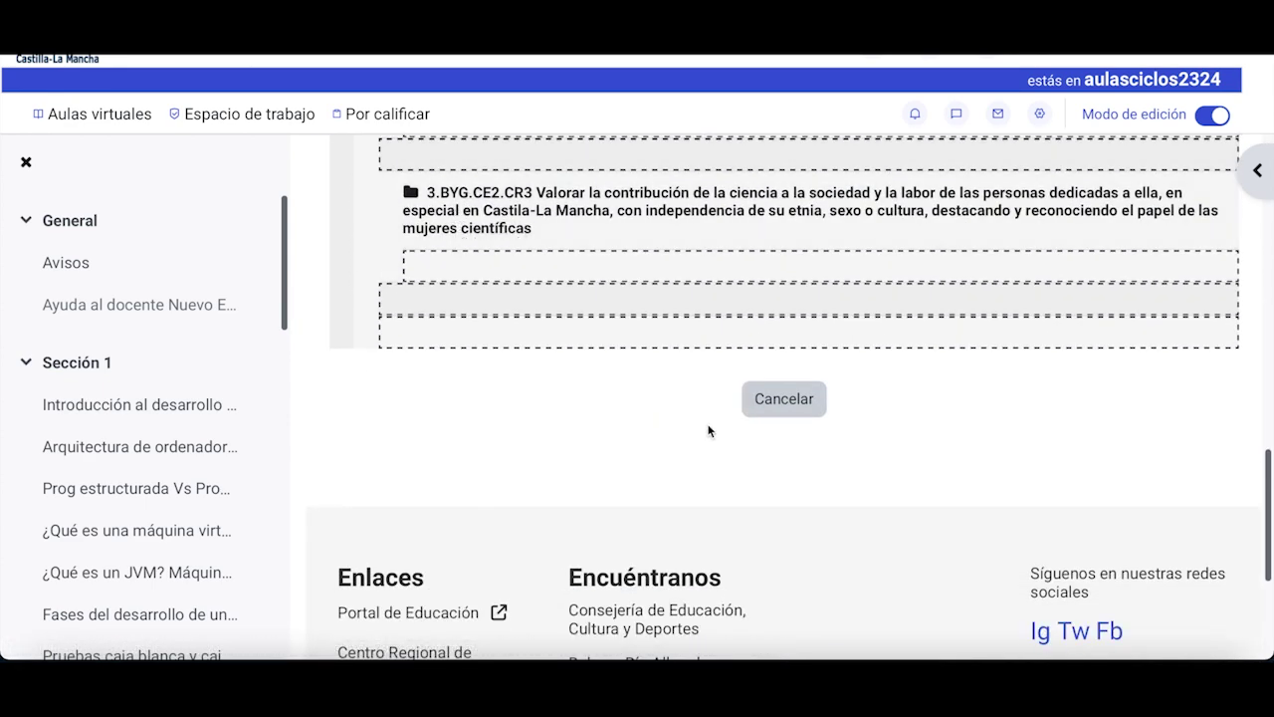
{"action": "left_click", "coordinate": [507, 320]}
{"action": "scroll", "coordinate": [507, 320], "scroll_direction": "down", "scroll_amount": 1}
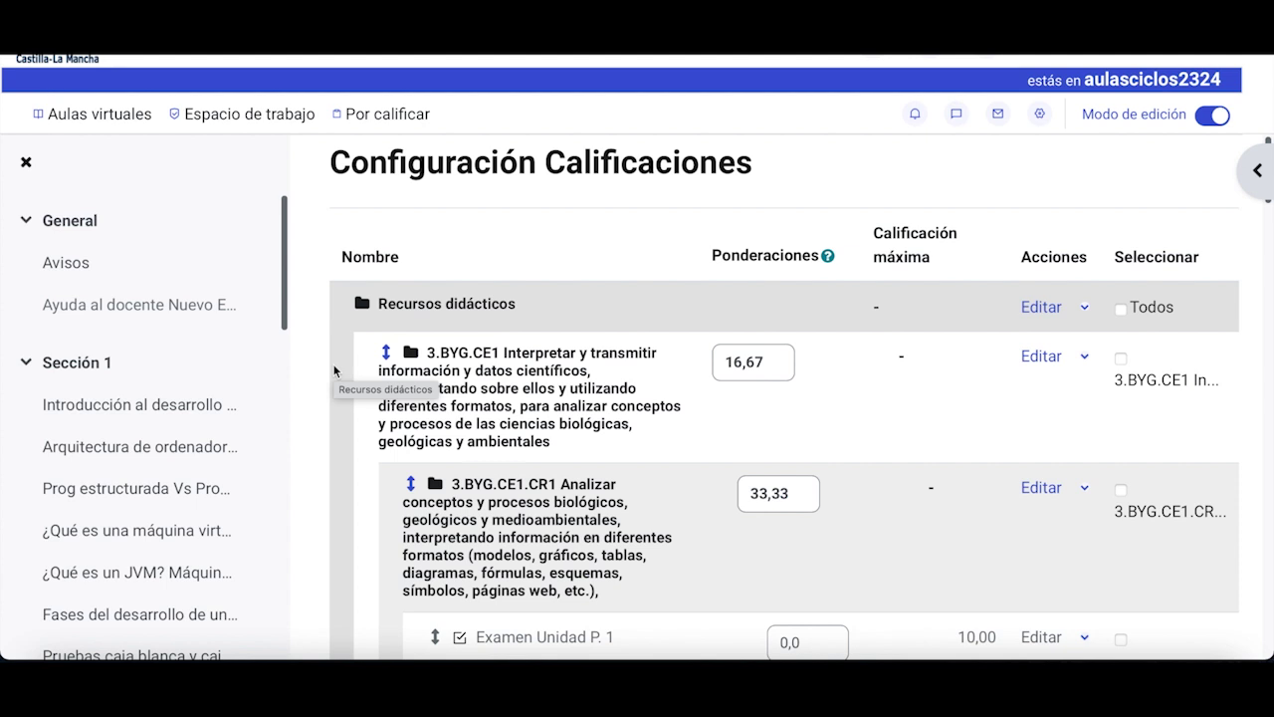
Go to the course page and open the settings of the Tareas UP 1 assignment in Sección 1
{"action": "scroll", "coordinate": [335, 371], "scroll_direction": "up", "scroll_amount": 5}
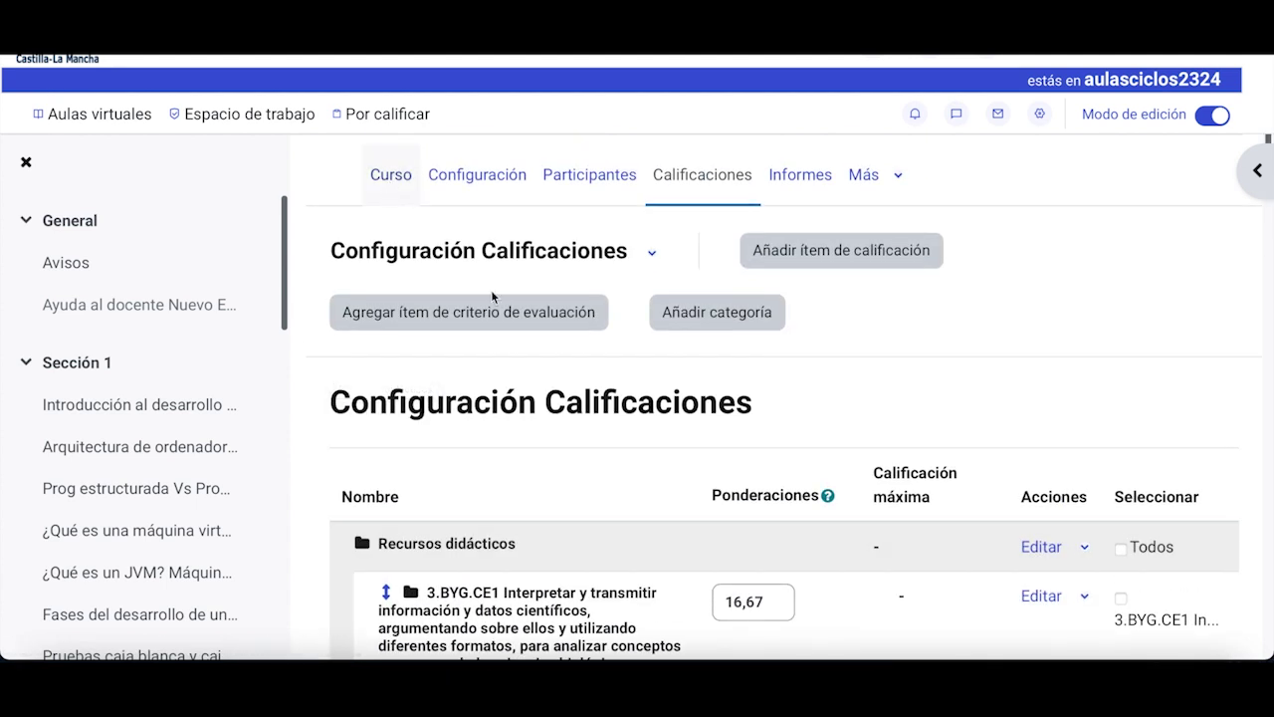
{"action": "scroll", "coordinate": [490, 296], "scroll_direction": "down", "scroll_amount": 4}
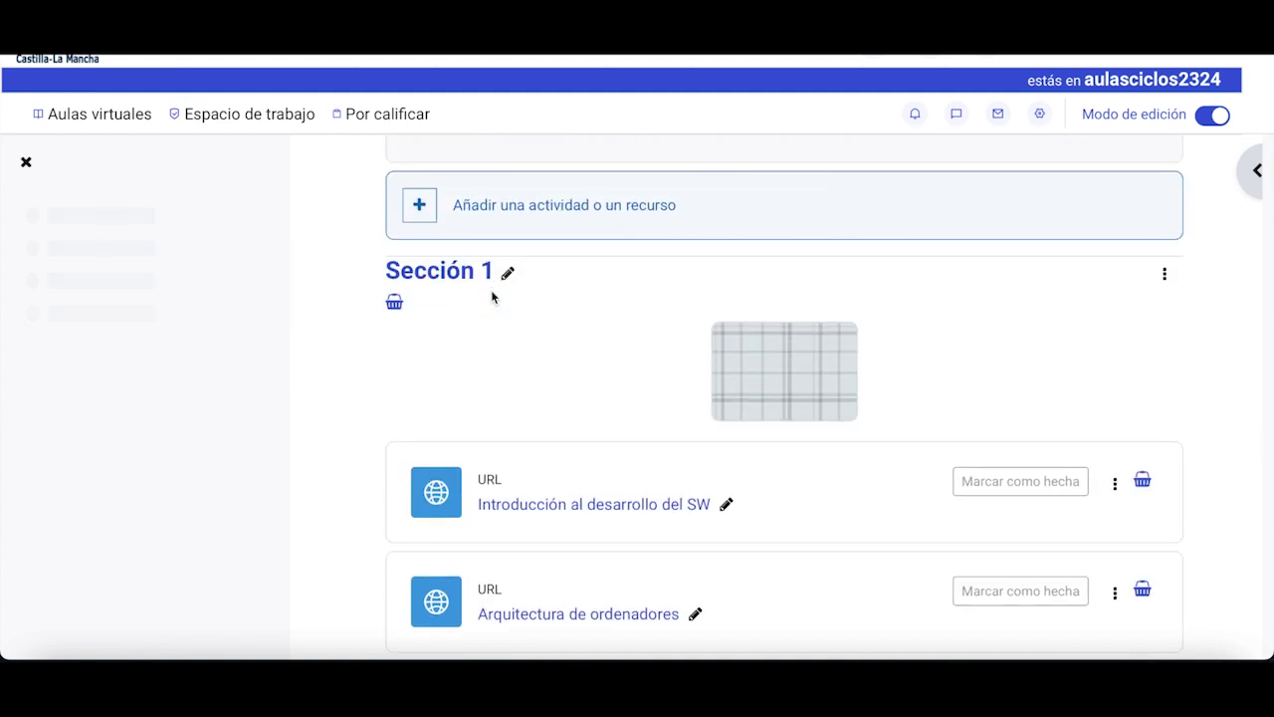
{"action": "scroll", "coordinate": [501, 393], "scroll_direction": "down", "scroll_amount": 10}
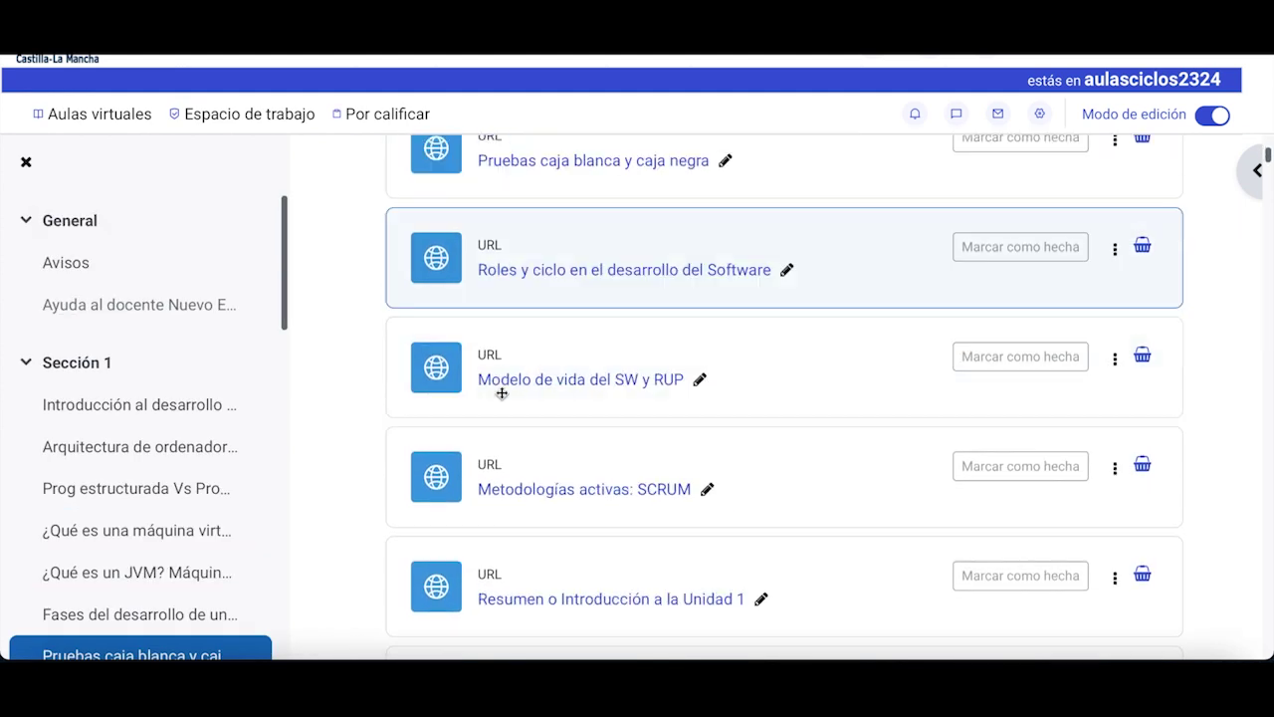
{"action": "scroll", "coordinate": [501, 394], "scroll_direction": "down", "scroll_amount": 10}
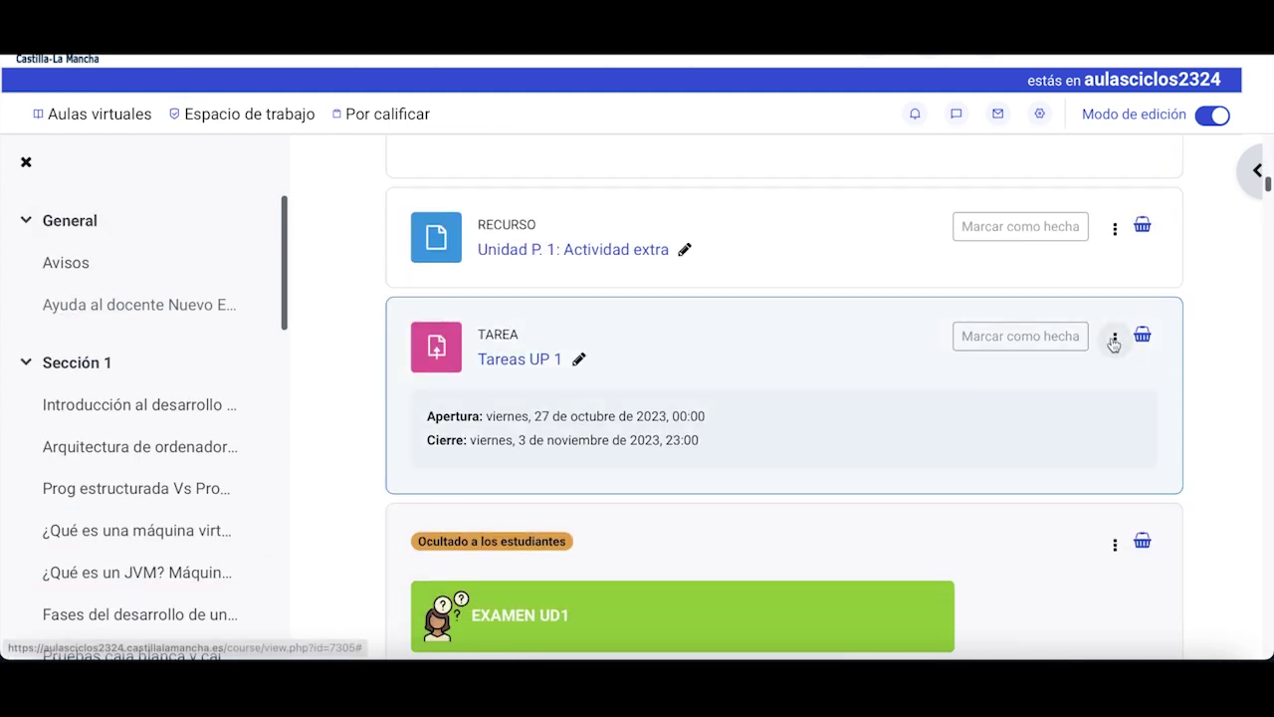
{"action": "left_click", "coordinate": [1114, 339]}
{"action": "left_click", "coordinate": [1058, 381]}
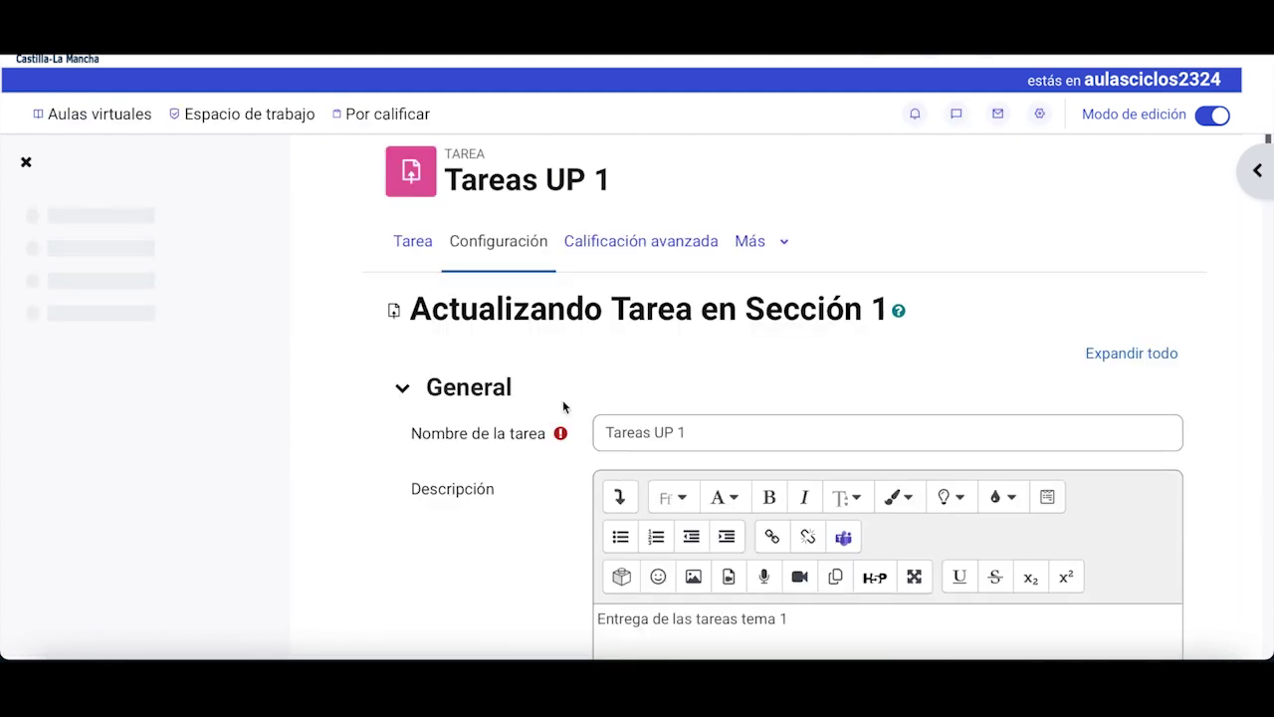
Review the grading settings of Tareas UP 1 and the grade categories it can be assigned to
{"action": "scroll", "coordinate": [562, 406], "scroll_direction": "down", "scroll_amount": 3}
{"action": "scroll", "coordinate": [563, 406], "scroll_direction": "down", "scroll_amount": 15}
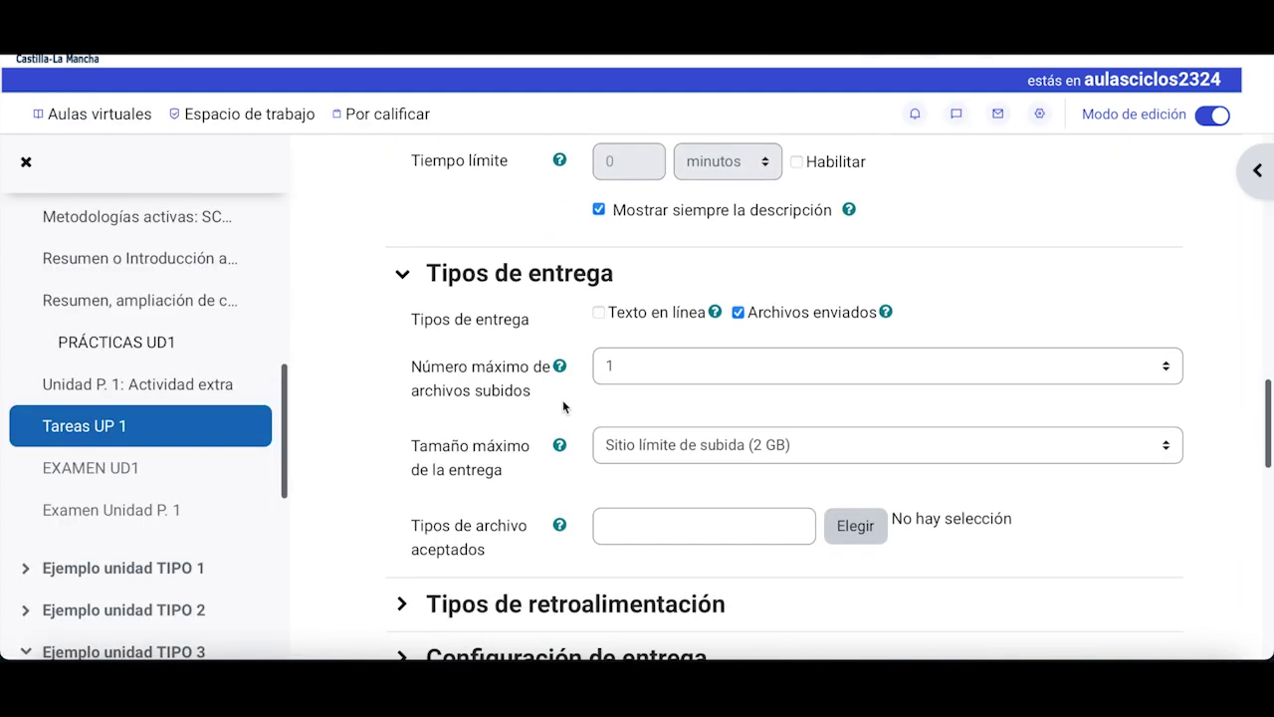
{"action": "scroll", "coordinate": [564, 406], "scroll_direction": "down", "scroll_amount": 1}
{"action": "left_click", "coordinate": [401, 379]}
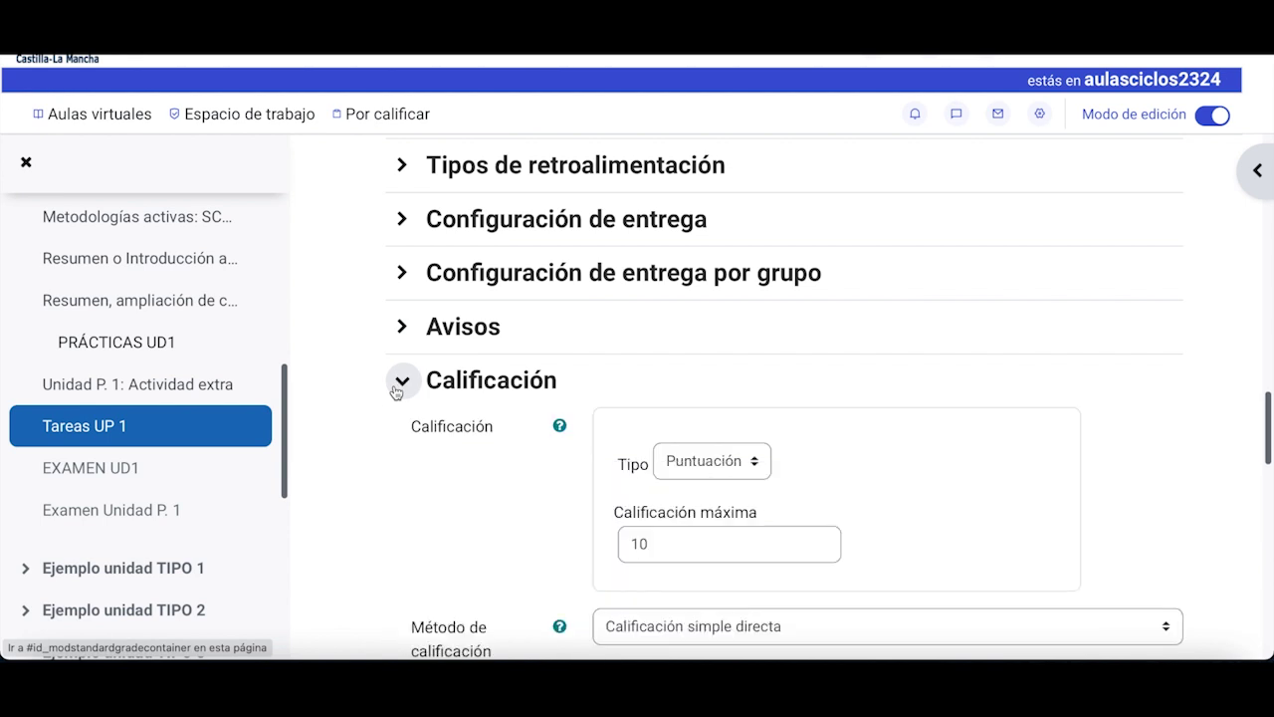
{"action": "scroll", "coordinate": [396, 388], "scroll_direction": "down", "scroll_amount": 2}
{"action": "scroll", "coordinate": [394, 392], "scroll_direction": "down", "scroll_amount": 3}
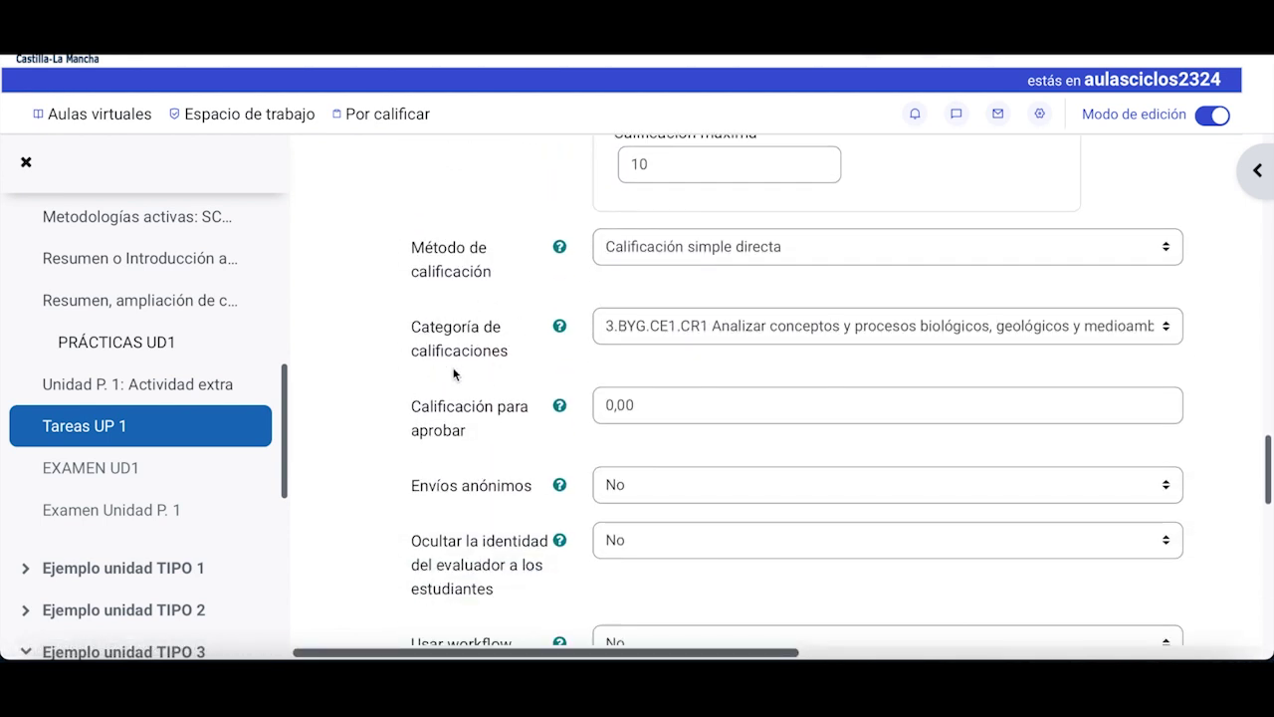
{"action": "left_click", "coordinate": [685, 329]}
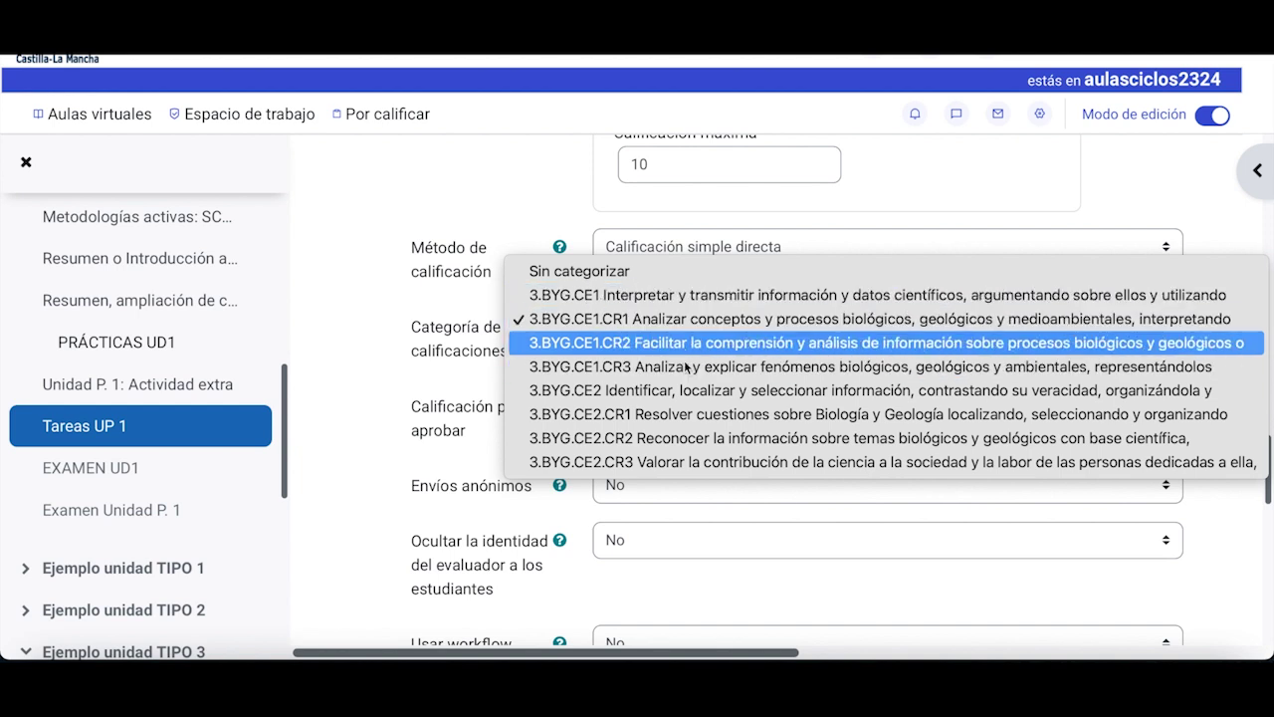
{"action": "left_click", "coordinate": [384, 348]}
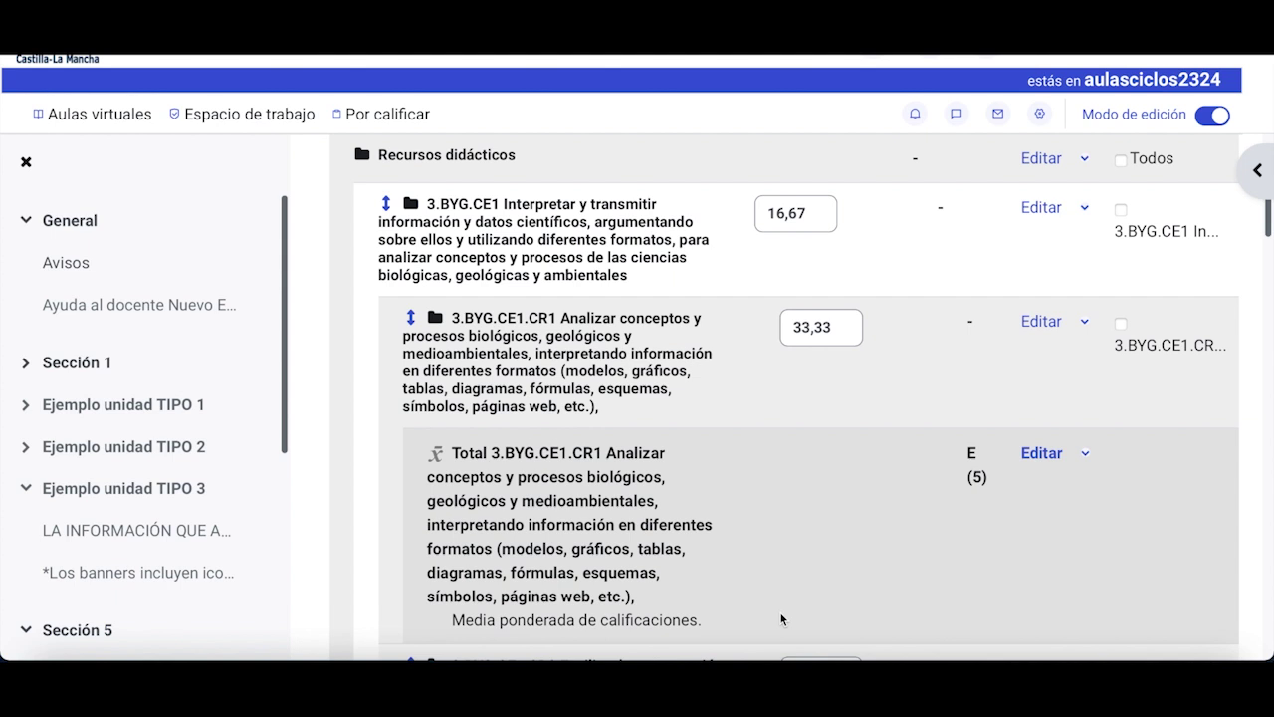
In the grade setup, move the Tareas UP 1 item into the 3.BYG.CE1.CR1 category
{"action": "scroll", "coordinate": [777, 615], "scroll_direction": "down", "scroll_amount": 6}
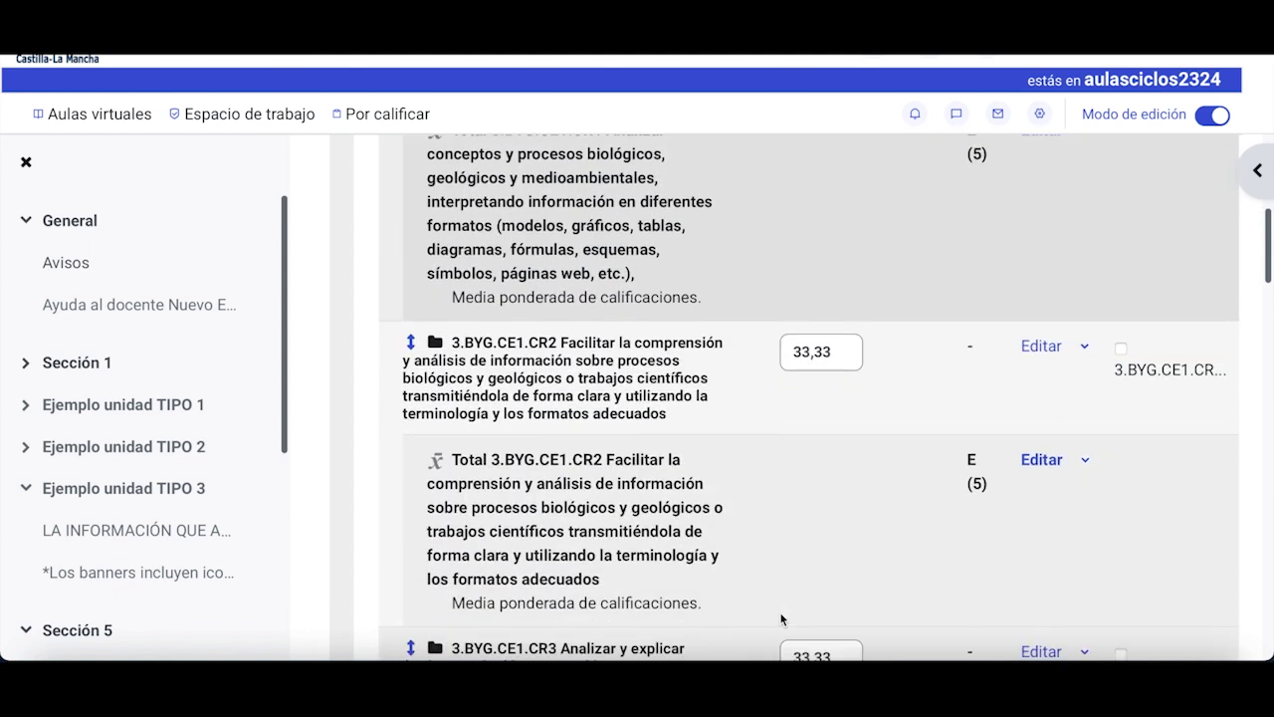
{"action": "scroll", "coordinate": [780, 619], "scroll_direction": "down", "scroll_amount": 5}
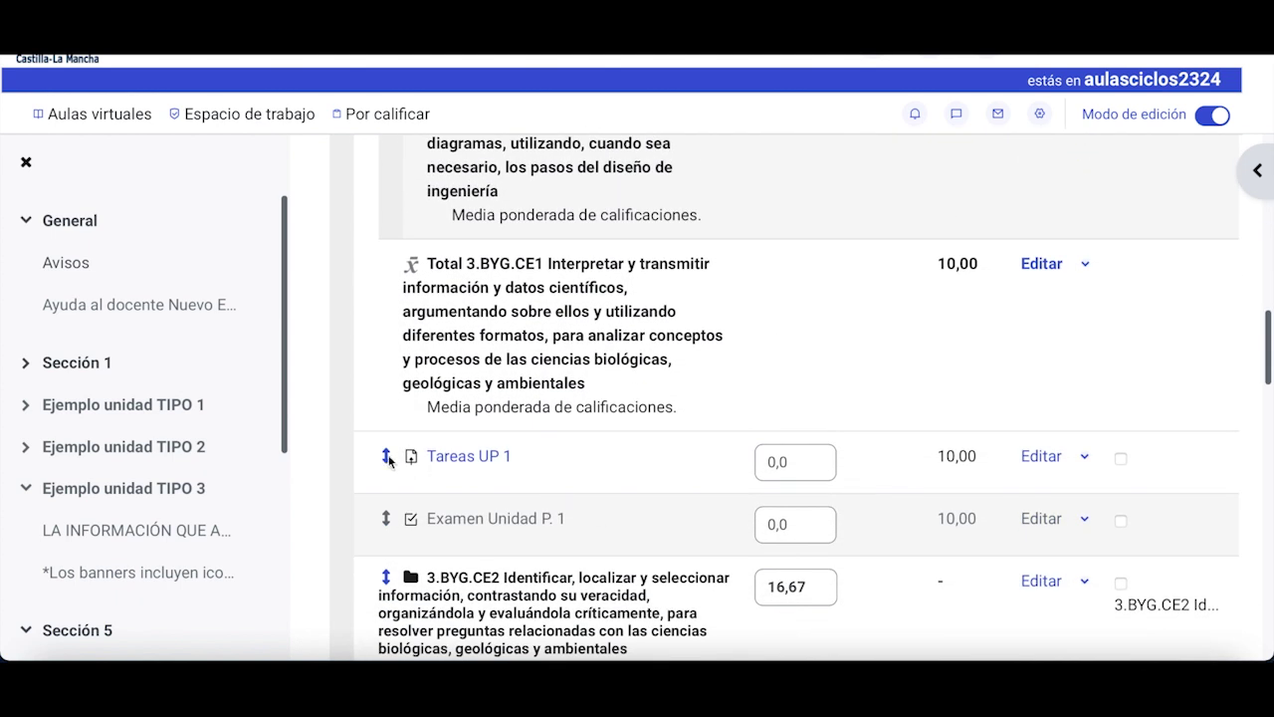
{"action": "left_click", "coordinate": [388, 458]}
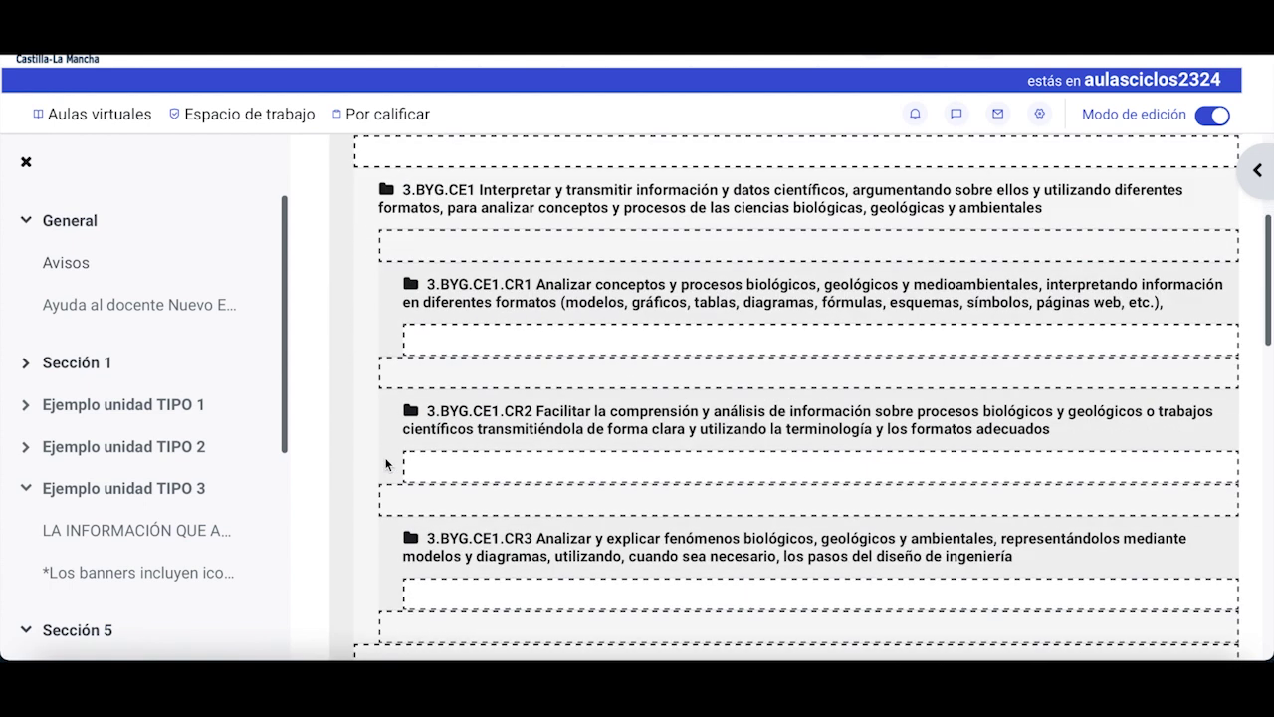
{"action": "left_click", "coordinate": [468, 344]}
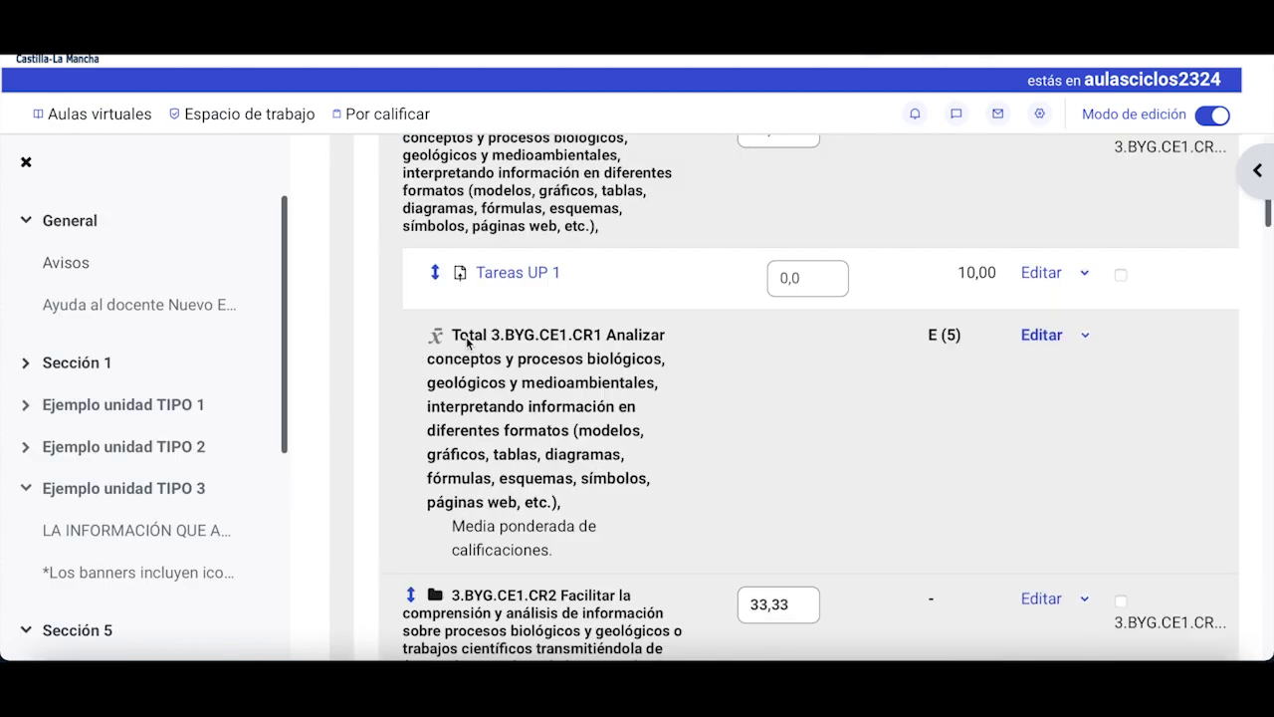
Move the Examen Unidad P. 1 item into the 3.BYG.CE1.CR1 category of the grade setup
{"action": "scroll", "coordinate": [468, 343], "scroll_direction": "up", "scroll_amount": 1}
{"action": "scroll", "coordinate": [489, 353], "scroll_direction": "down", "scroll_amount": 5}
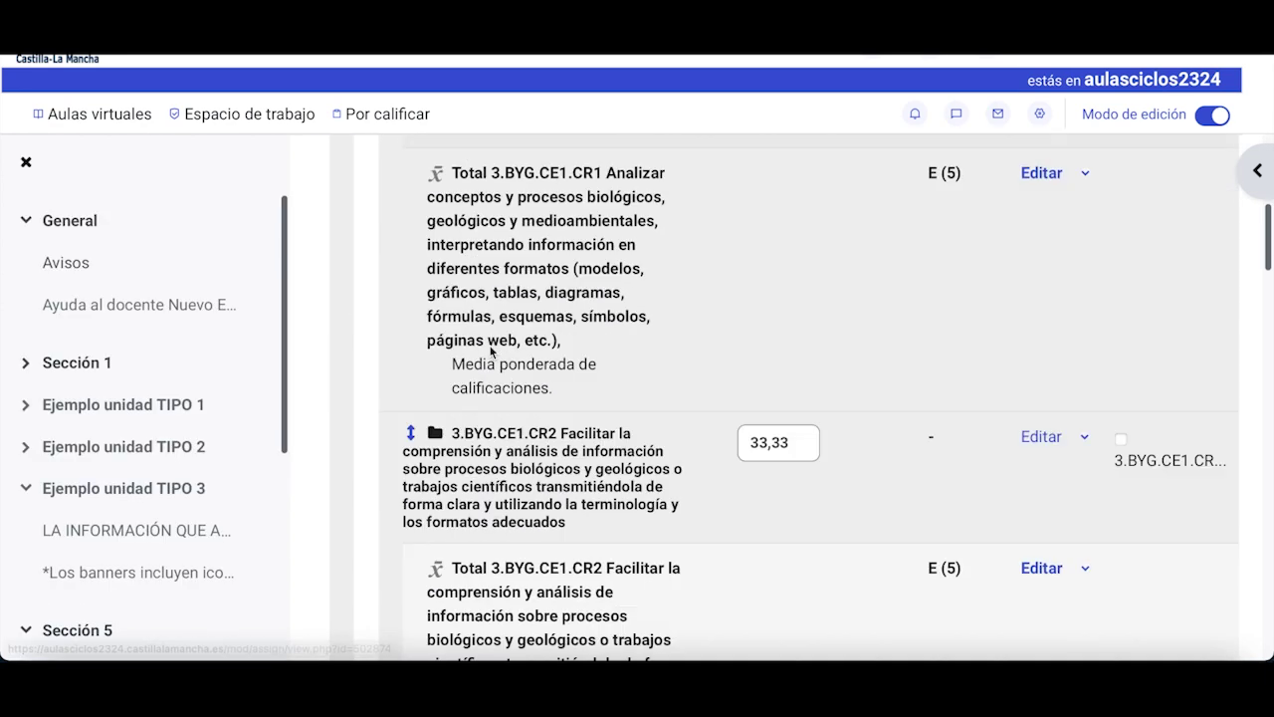
{"action": "scroll", "coordinate": [491, 351], "scroll_direction": "down", "scroll_amount": 5}
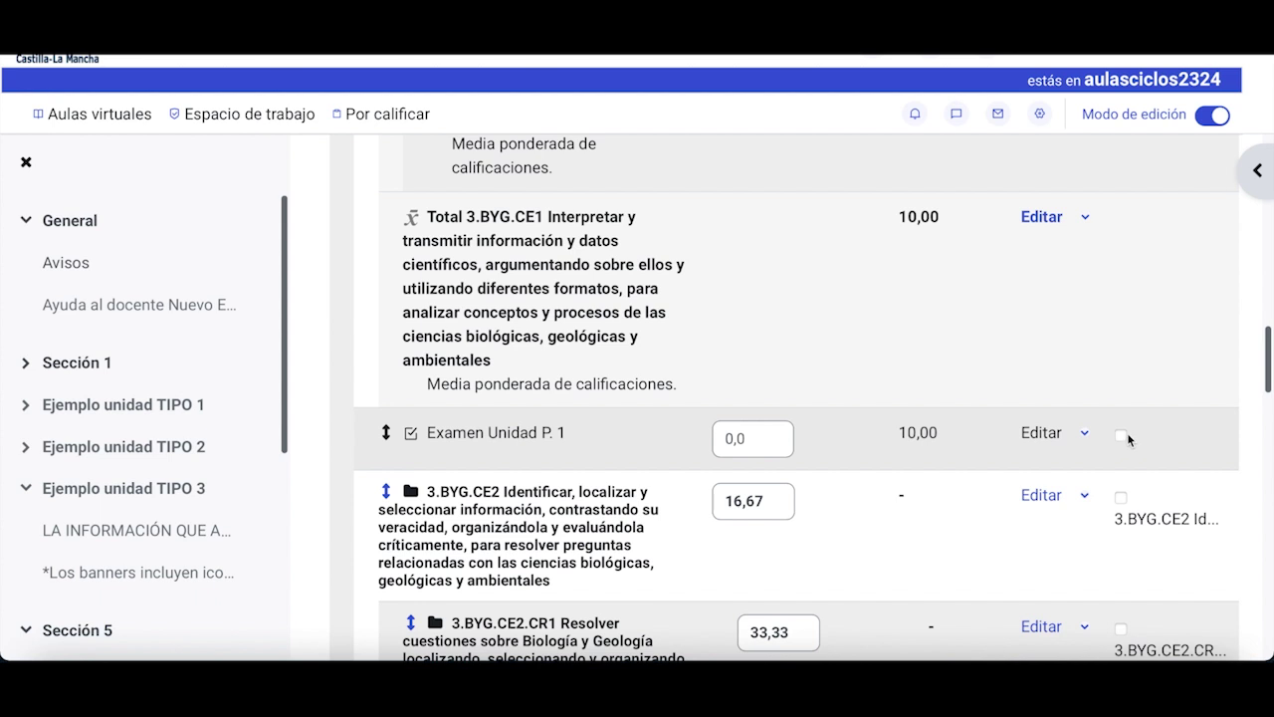
{"action": "scroll", "coordinate": [1095, 507], "scroll_direction": "down", "scroll_amount": 15}
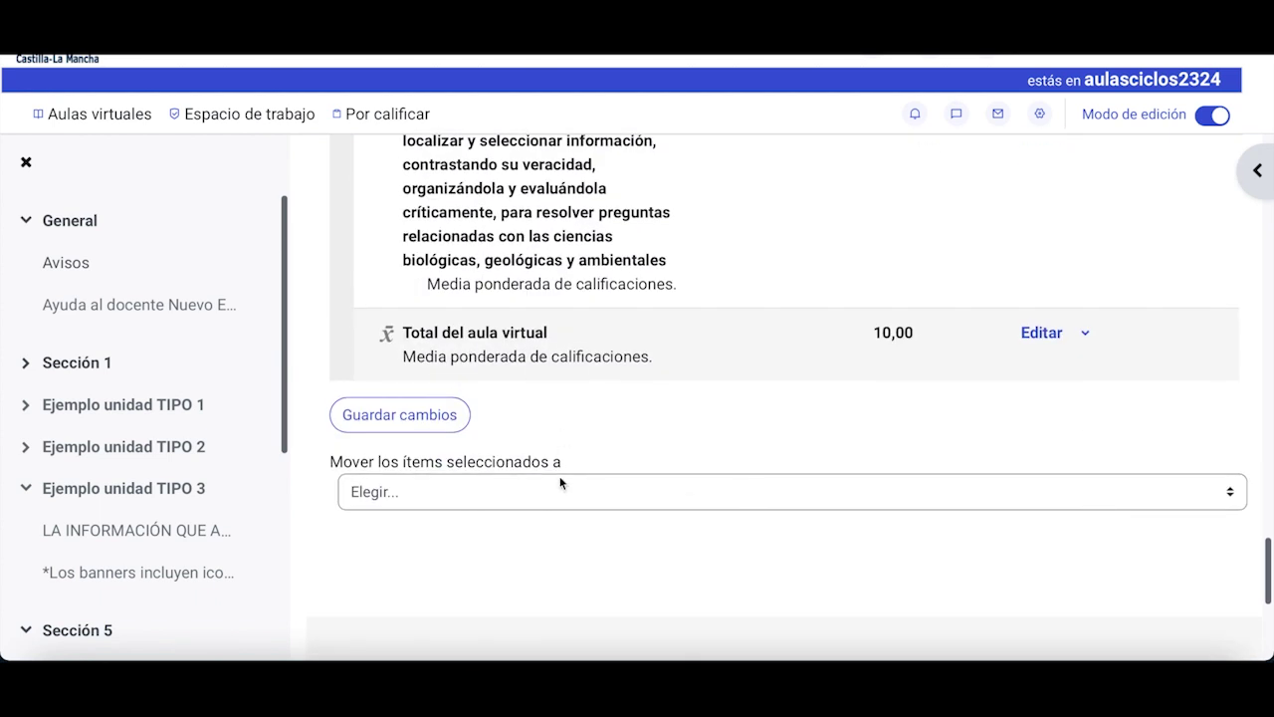
{"action": "left_click", "coordinate": [559, 479]}
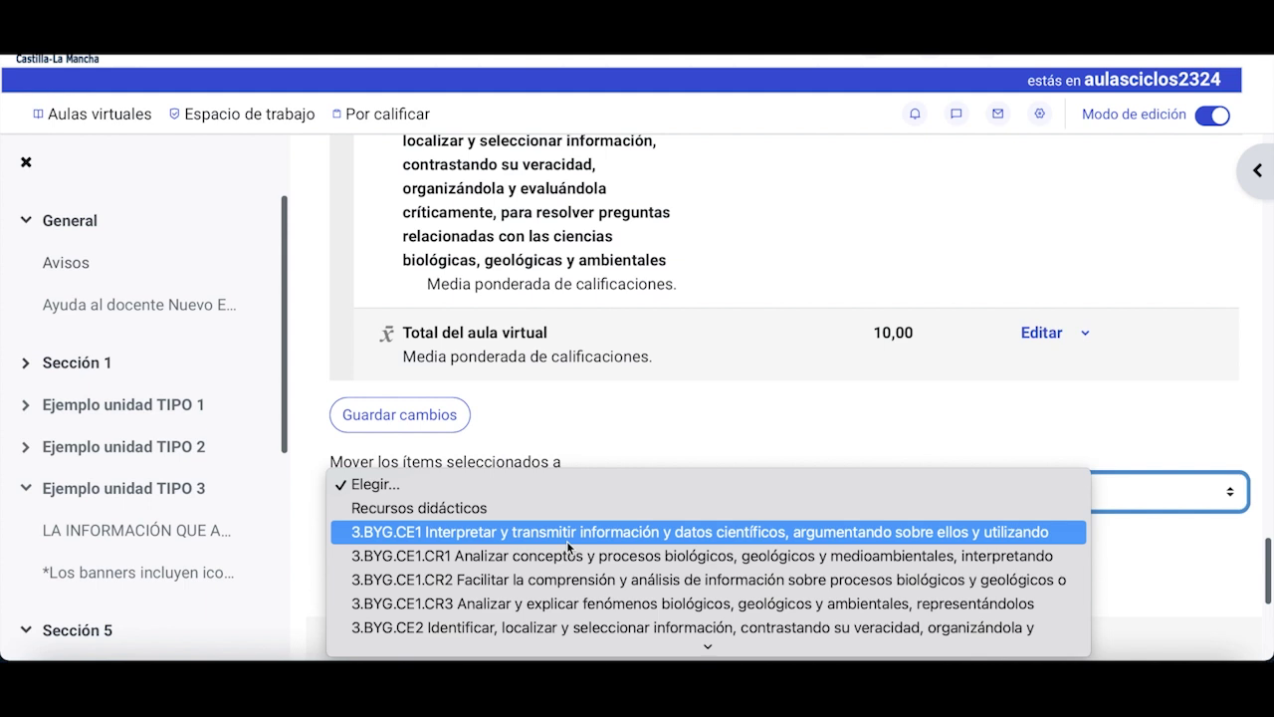
{"action": "left_click", "coordinate": [563, 556]}
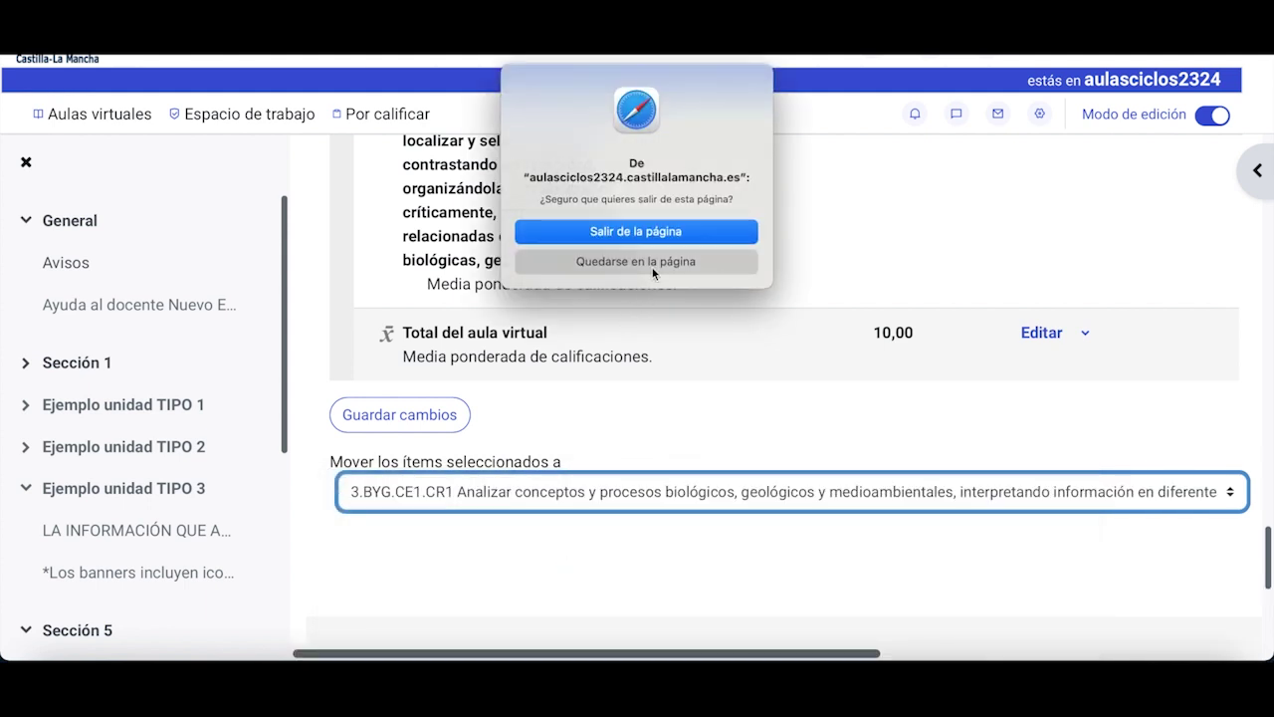
{"action": "left_click", "coordinate": [652, 257]}
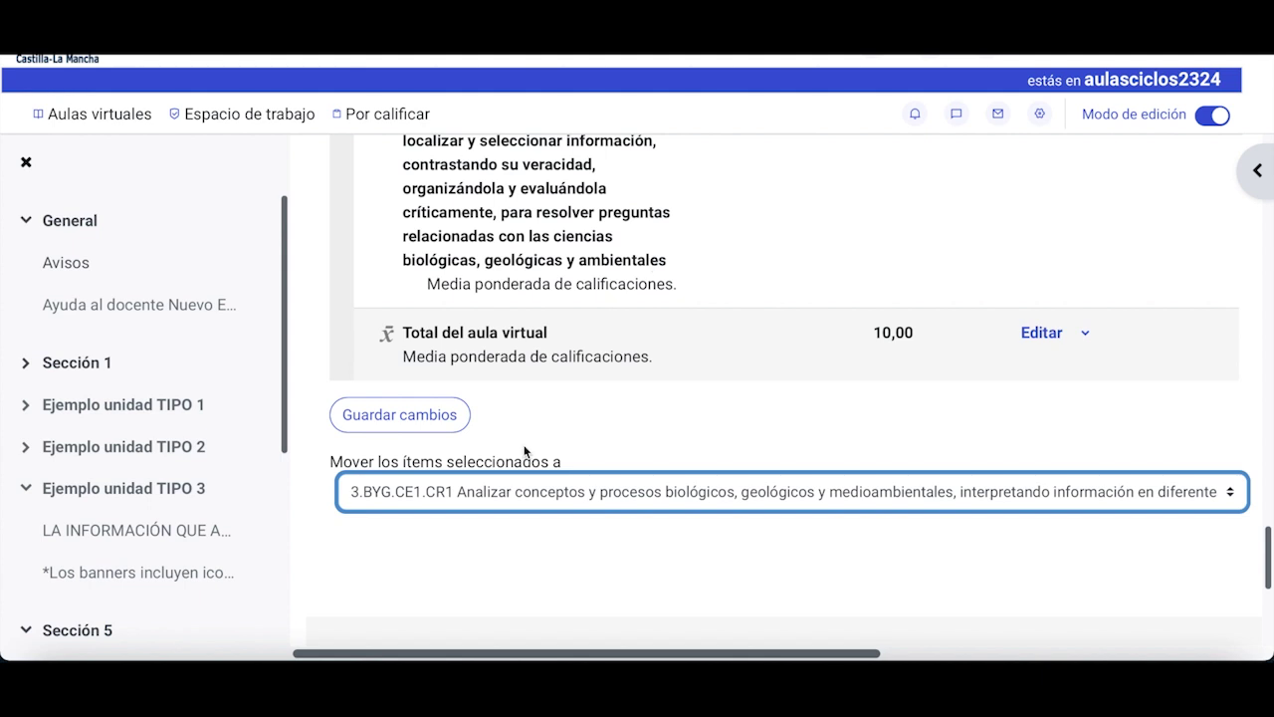
{"action": "scroll", "coordinate": [525, 450], "scroll_direction": "down", "scroll_amount": 3}
{"action": "scroll", "coordinate": [524, 451], "scroll_direction": "up", "scroll_amount": 2}
{"action": "left_click", "coordinate": [449, 265]}
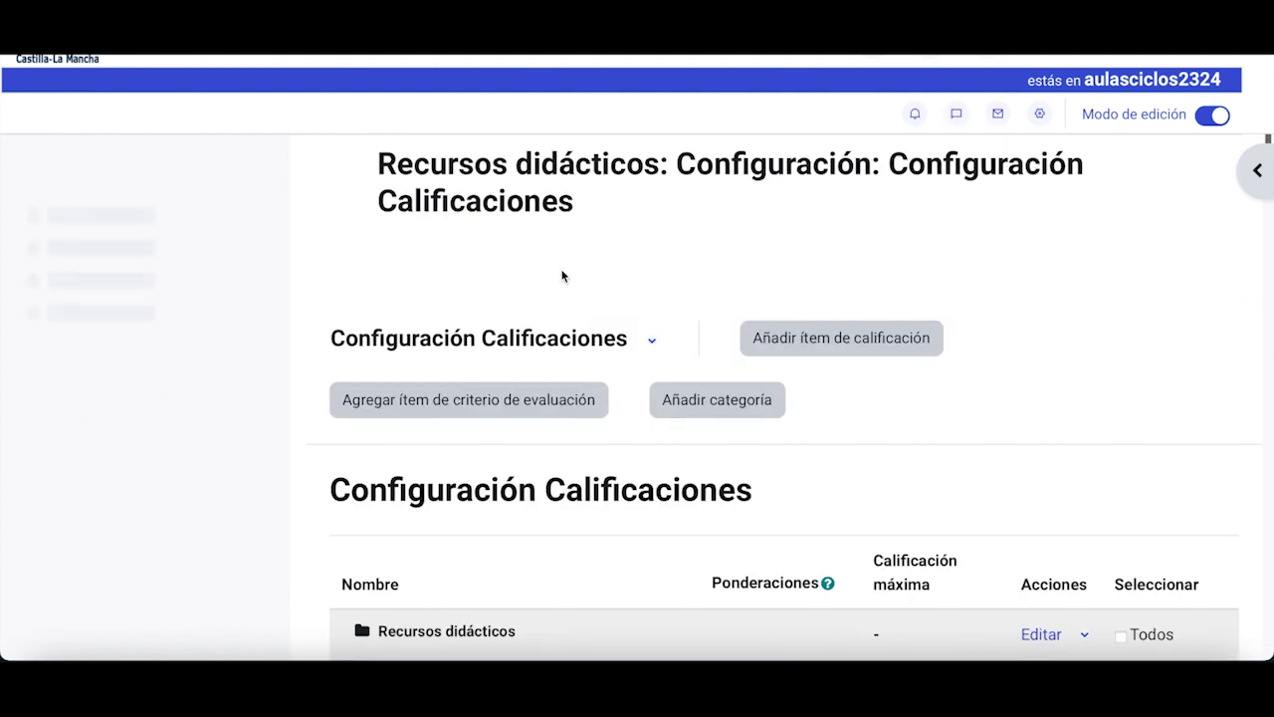
Set the weight of Examen Unidad P. 1 within the 3.BYG.CE1.CR1 category to 100
{"action": "scroll", "coordinate": [562, 275], "scroll_direction": "down", "scroll_amount": 5}
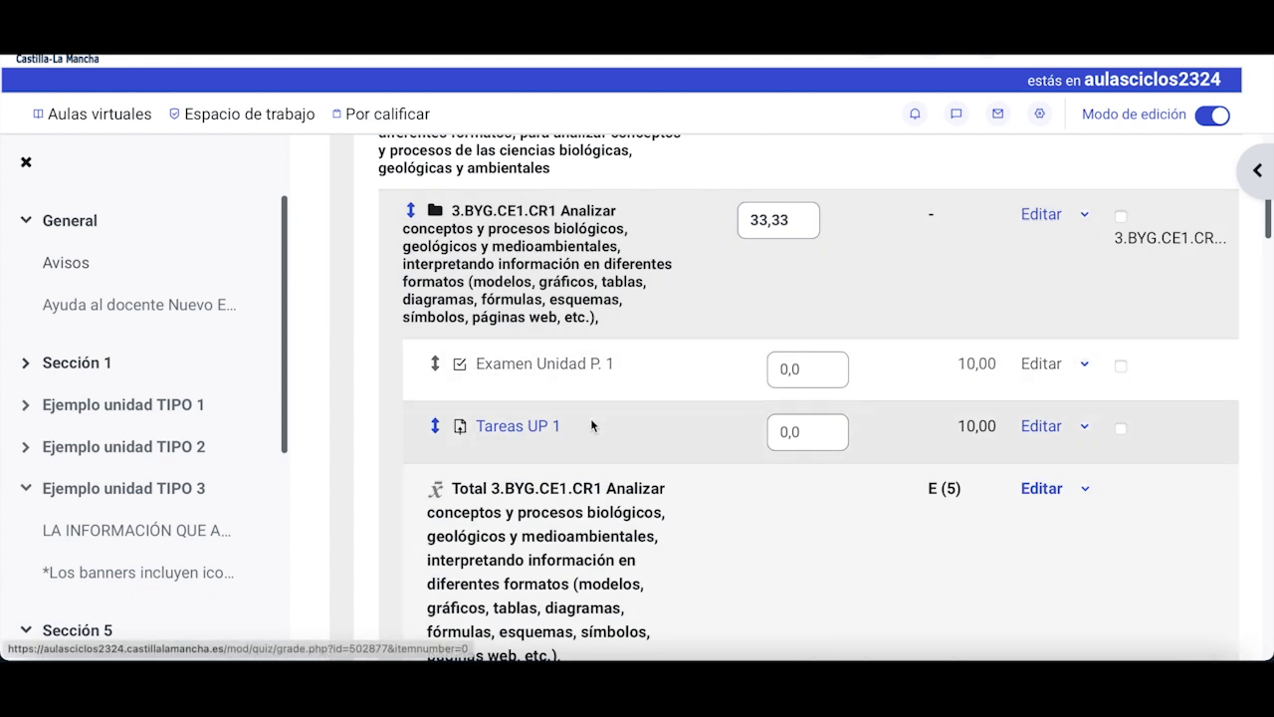
{"action": "scroll", "coordinate": [590, 450], "scroll_direction": "up", "scroll_amount": 3}
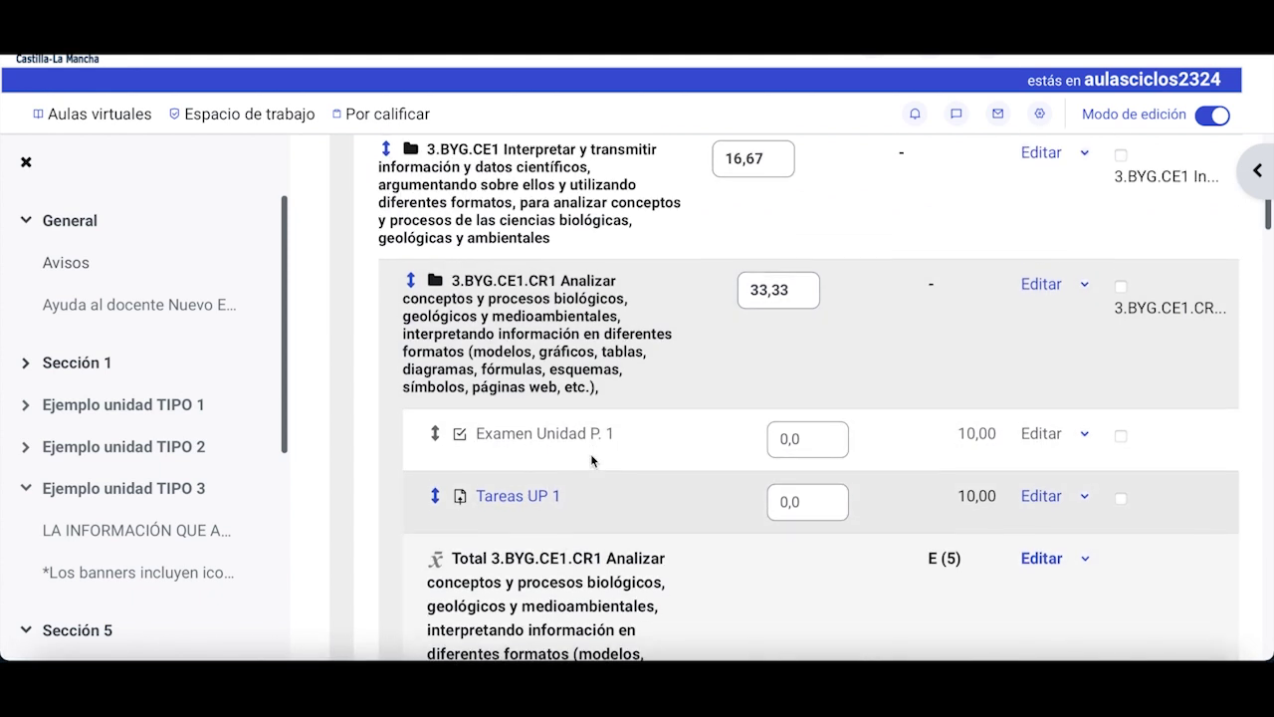
{"action": "scroll", "coordinate": [762, 476], "scroll_direction": "down", "scroll_amount": 1}
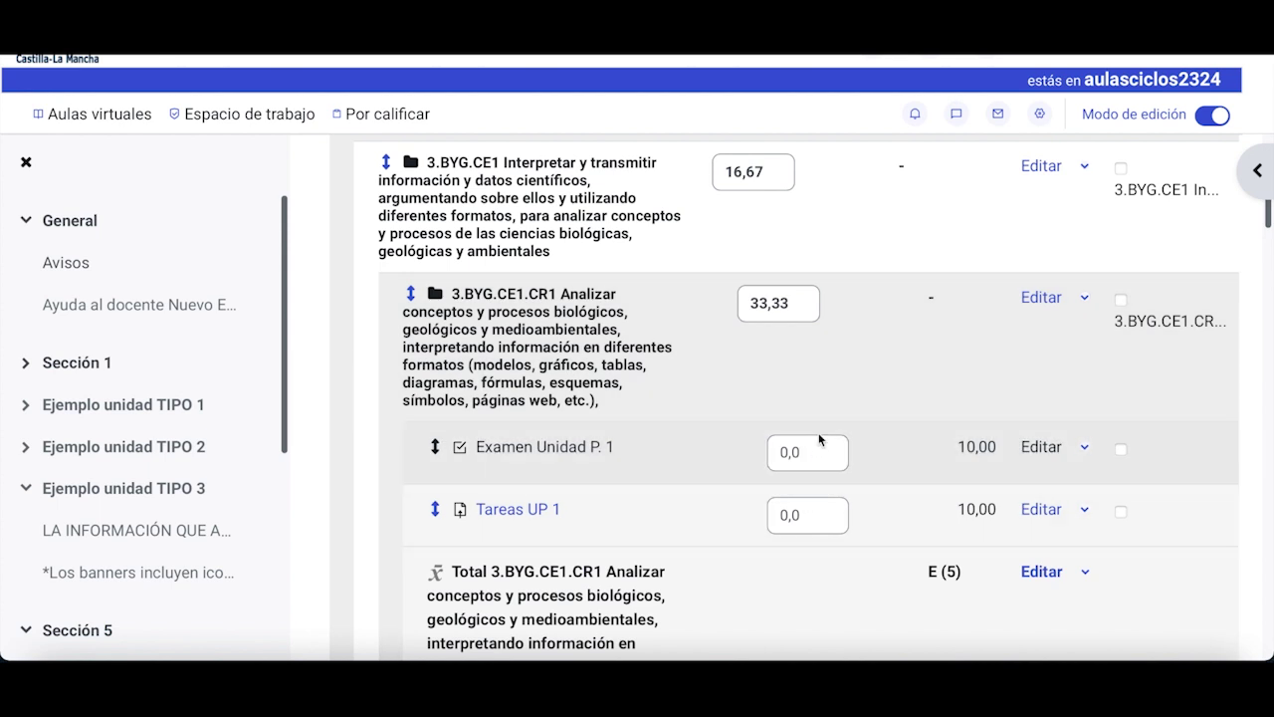
{"action": "left_click", "coordinate": [813, 450]}
{"action": "type", "text": "100"}
{"action": "left_click", "coordinate": [814, 517]}
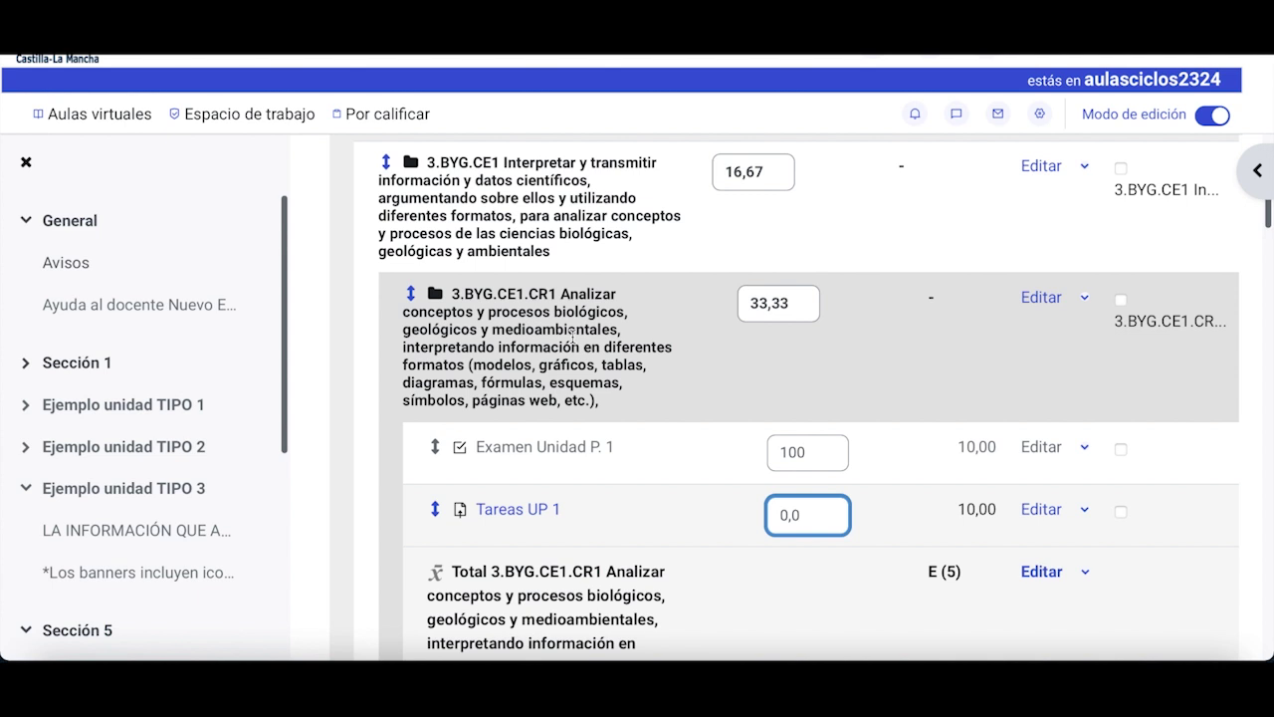
Review the criteria categories and their weights under 3.BYG.CE1 and 3.BYG.CE2 in the gradebook tree
{"action": "scroll", "coordinate": [573, 339], "scroll_direction": "down", "scroll_amount": 2}
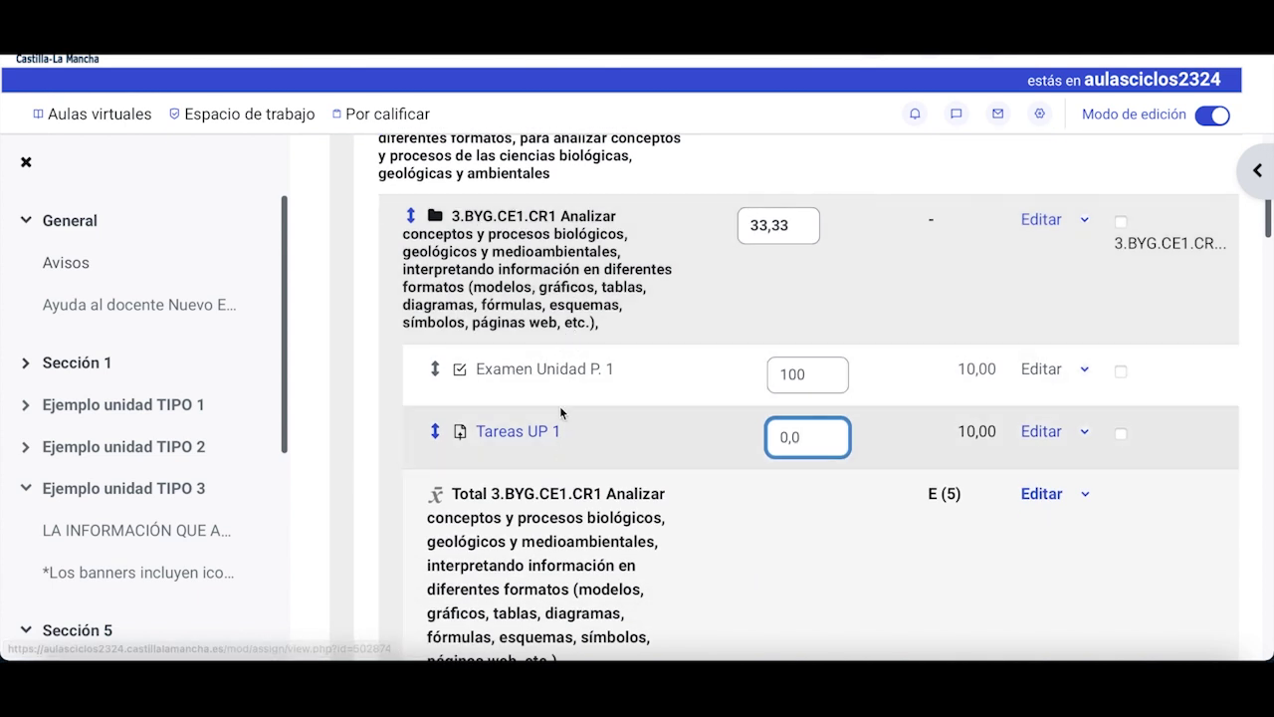
{"action": "scroll", "coordinate": [562, 401], "scroll_direction": "down", "scroll_amount": 8}
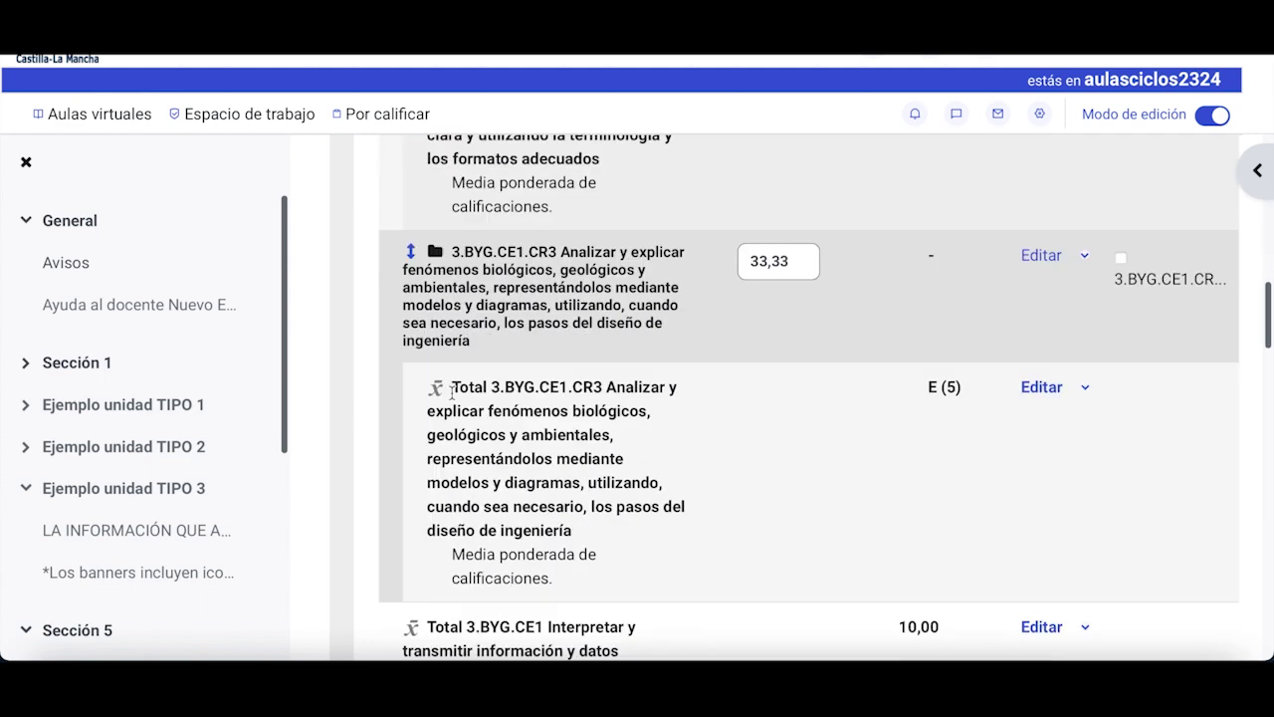
{"action": "scroll", "coordinate": [451, 391], "scroll_direction": "down", "scroll_amount": 5}
{"action": "scroll", "coordinate": [451, 392], "scroll_direction": "down", "scroll_amount": 3}
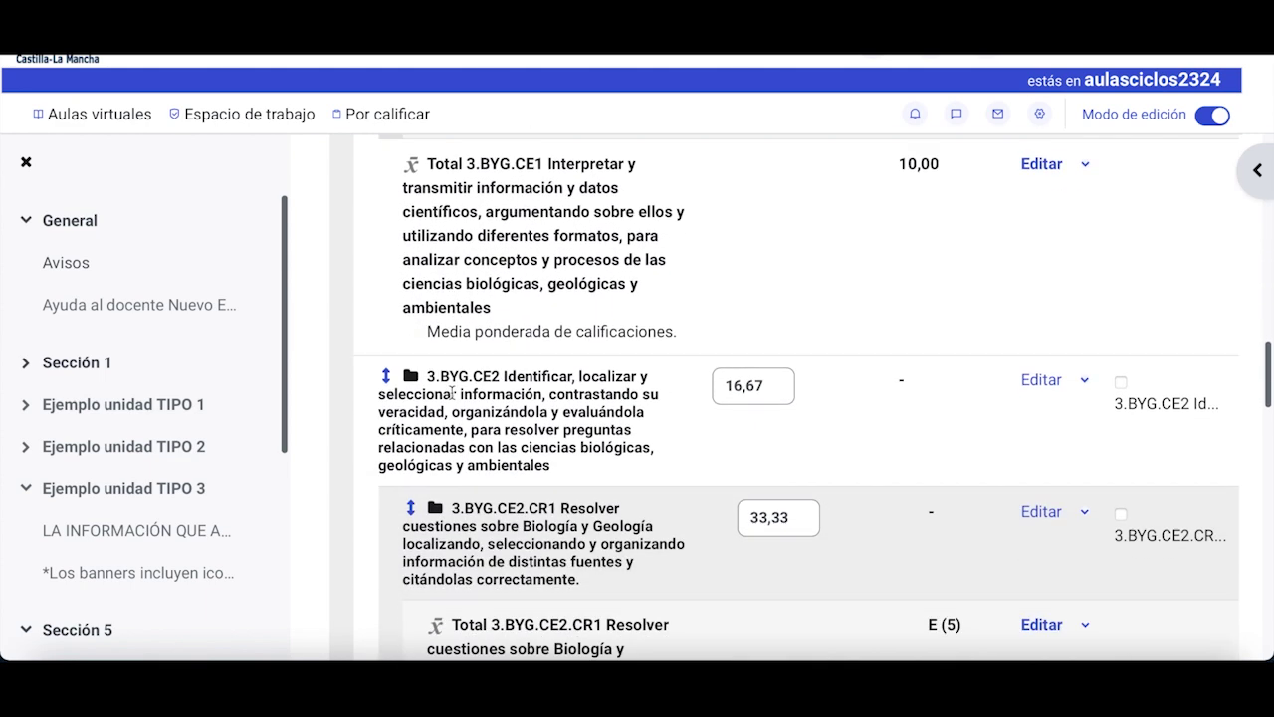
{"action": "scroll", "coordinate": [451, 391], "scroll_direction": "up", "scroll_amount": 4}
{"action": "scroll", "coordinate": [451, 392], "scroll_direction": "down", "scroll_amount": 10}
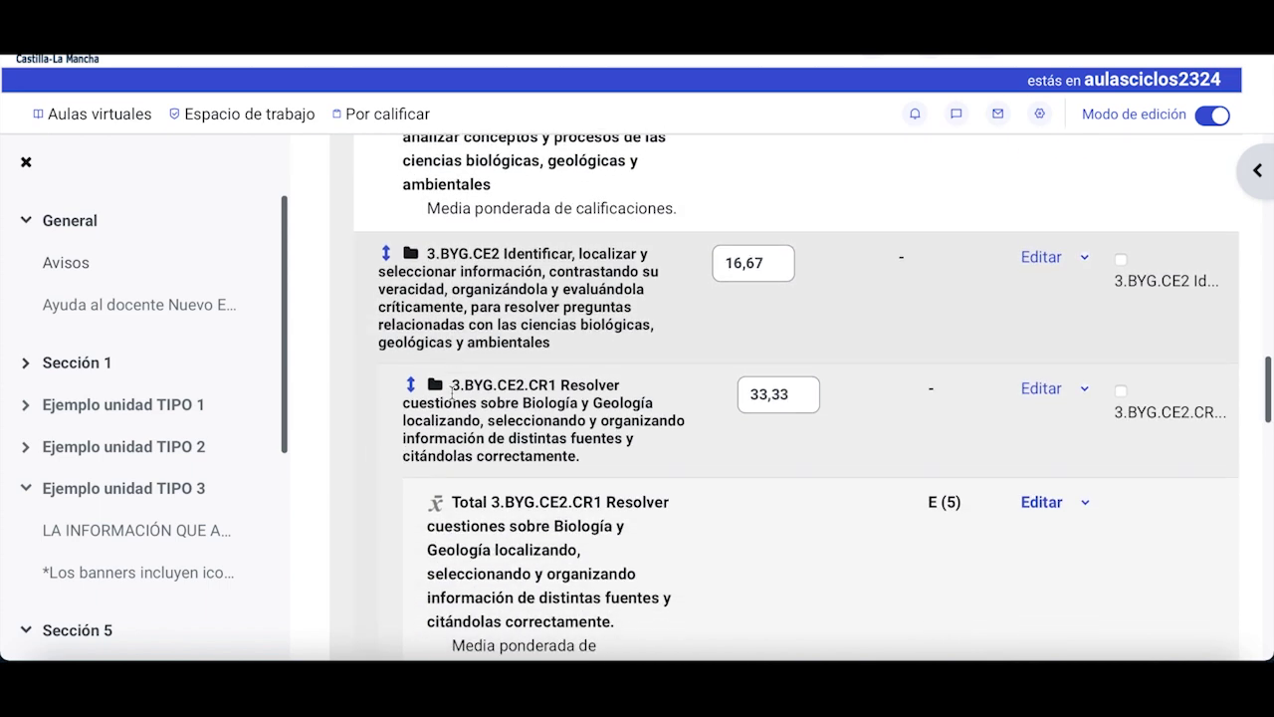
{"action": "scroll", "coordinate": [451, 393], "scroll_direction": "up", "scroll_amount": 12}
{"action": "scroll", "coordinate": [451, 391], "scroll_direction": "up", "scroll_amount": 10}
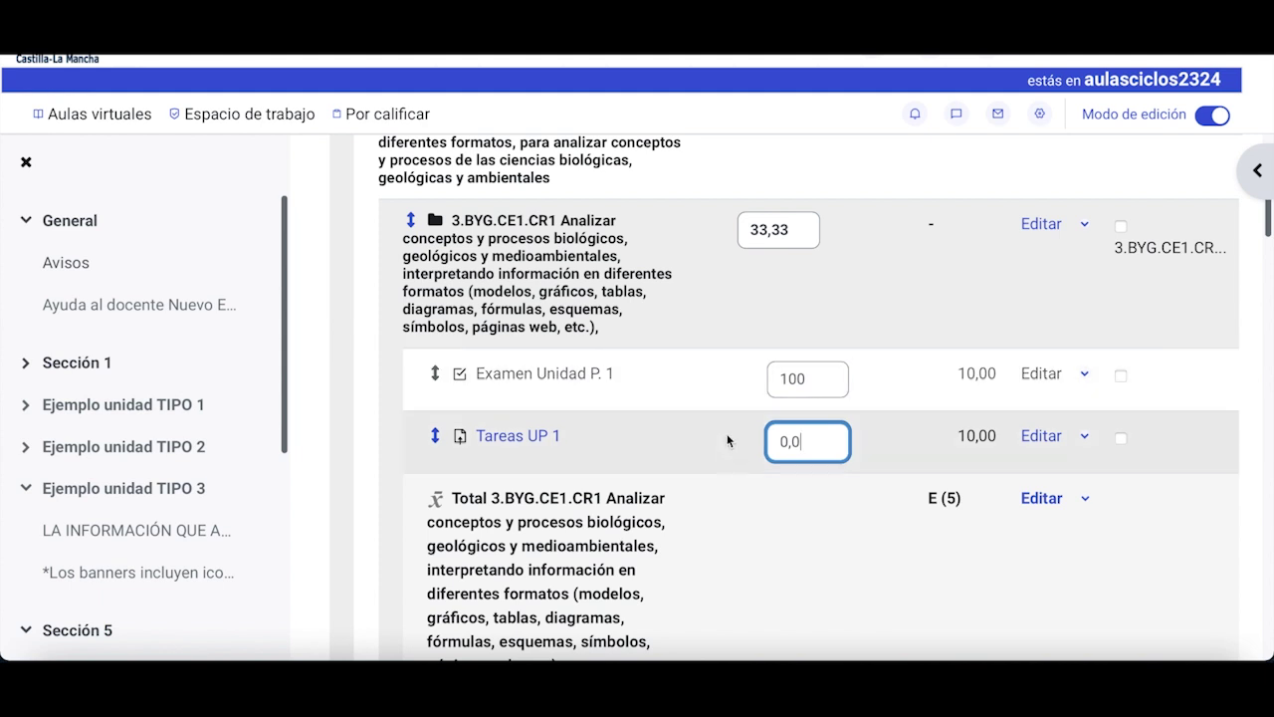
{"action": "scroll", "coordinate": [735, 299], "scroll_direction": "up", "scroll_amount": 1}
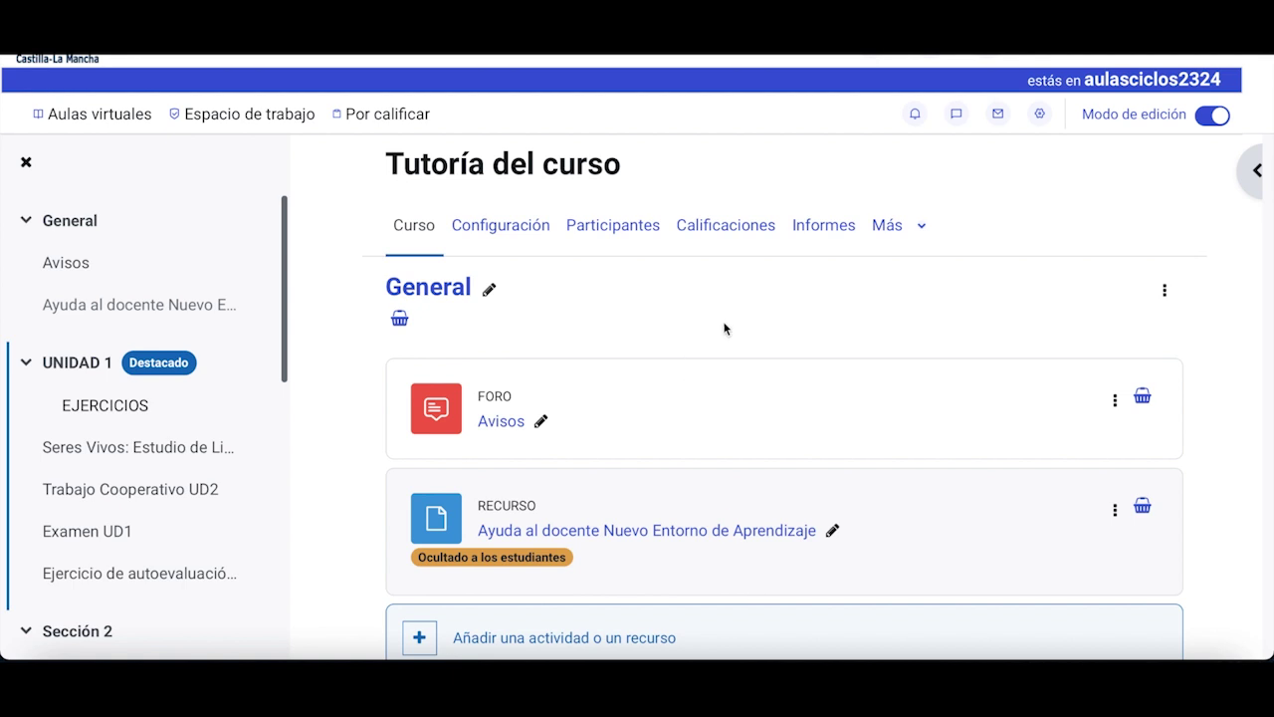
Open the grade setup of the Tutoría del curso course from its gradebook
{"action": "left_click", "coordinate": [724, 227]}
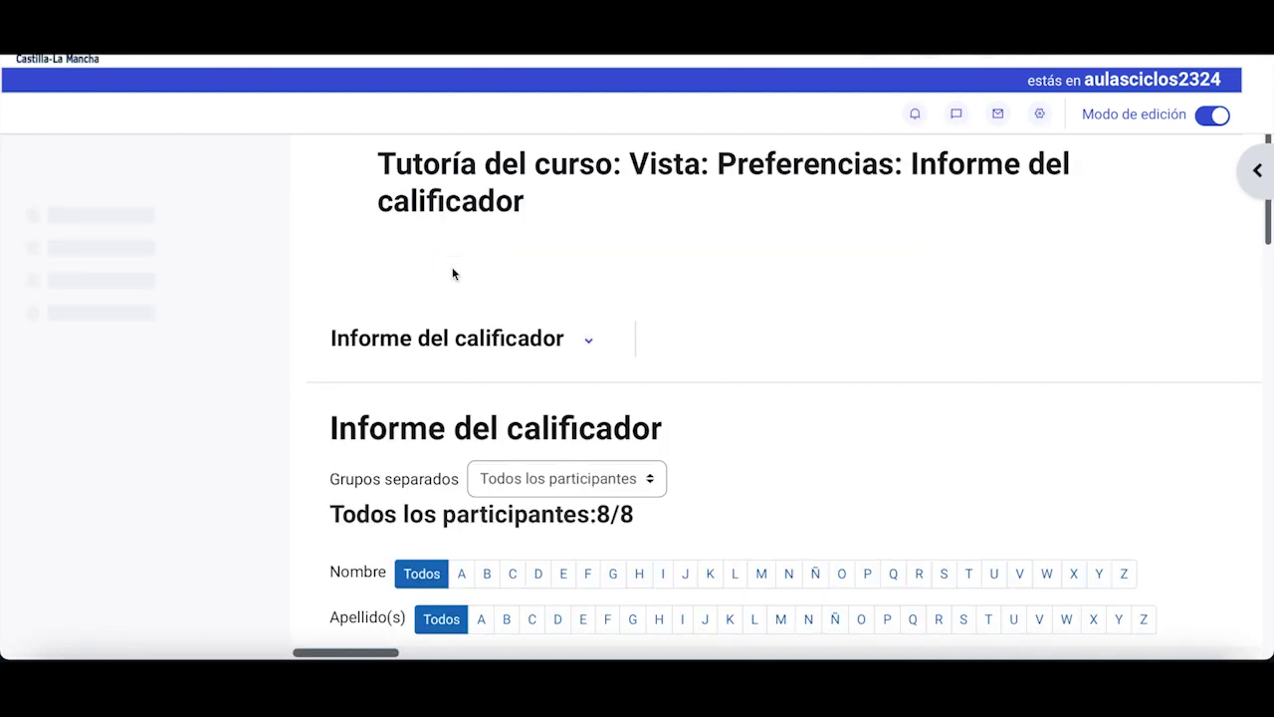
{"action": "left_click", "coordinate": [586, 341]}
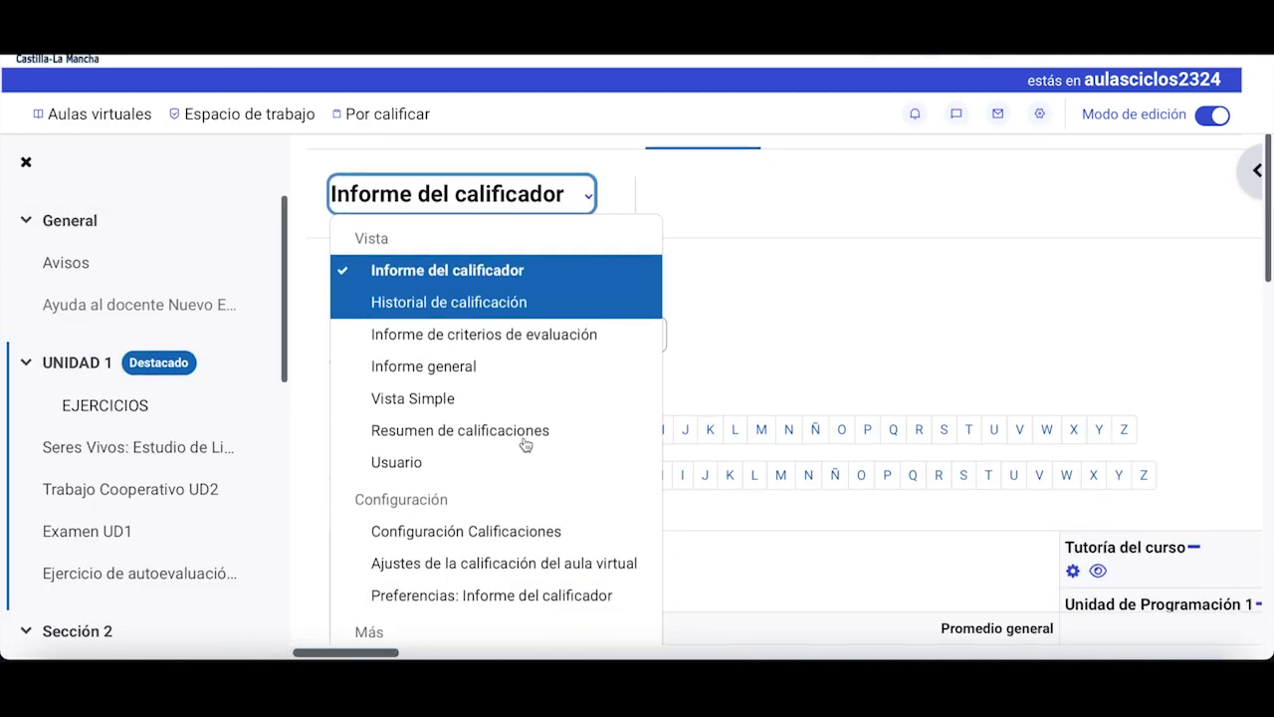
{"action": "left_click", "coordinate": [503, 528]}
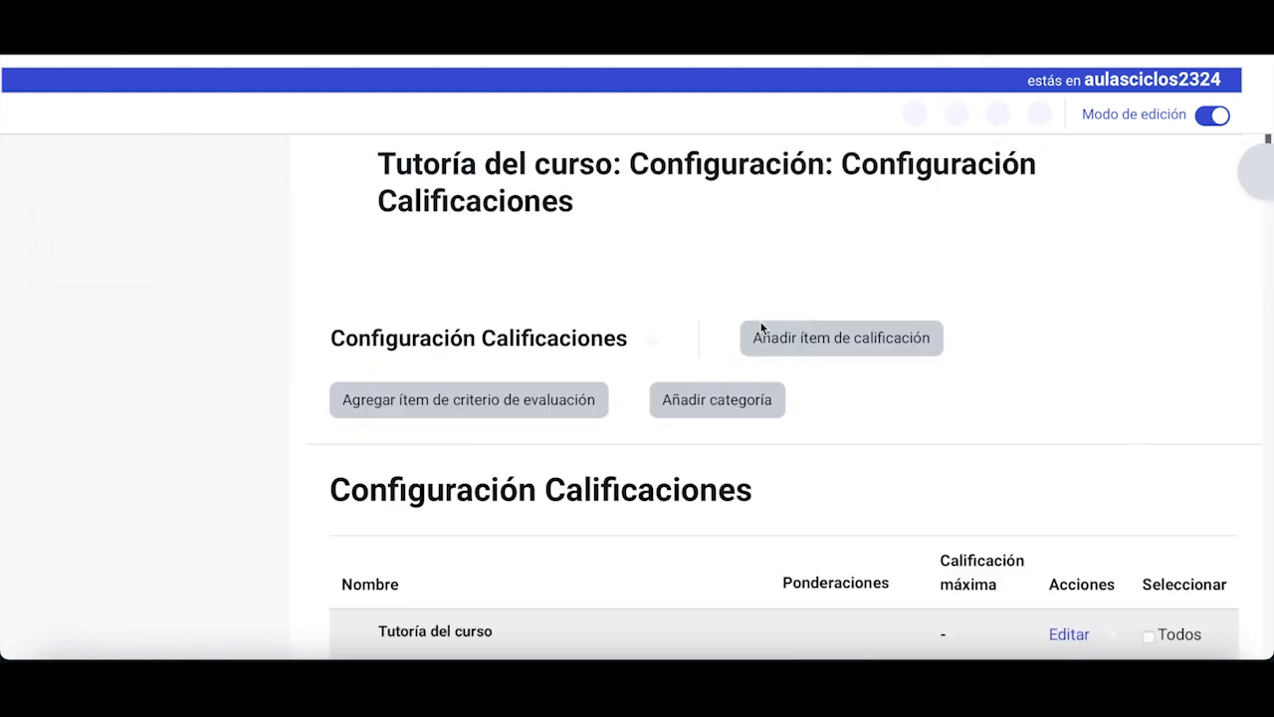
Examine how the Unidad de Programación categories, evaluation criteria and activities are arranged in the Tutoría del curso gradebook
{"action": "scroll", "coordinate": [761, 329], "scroll_direction": "down", "scroll_amount": 2}
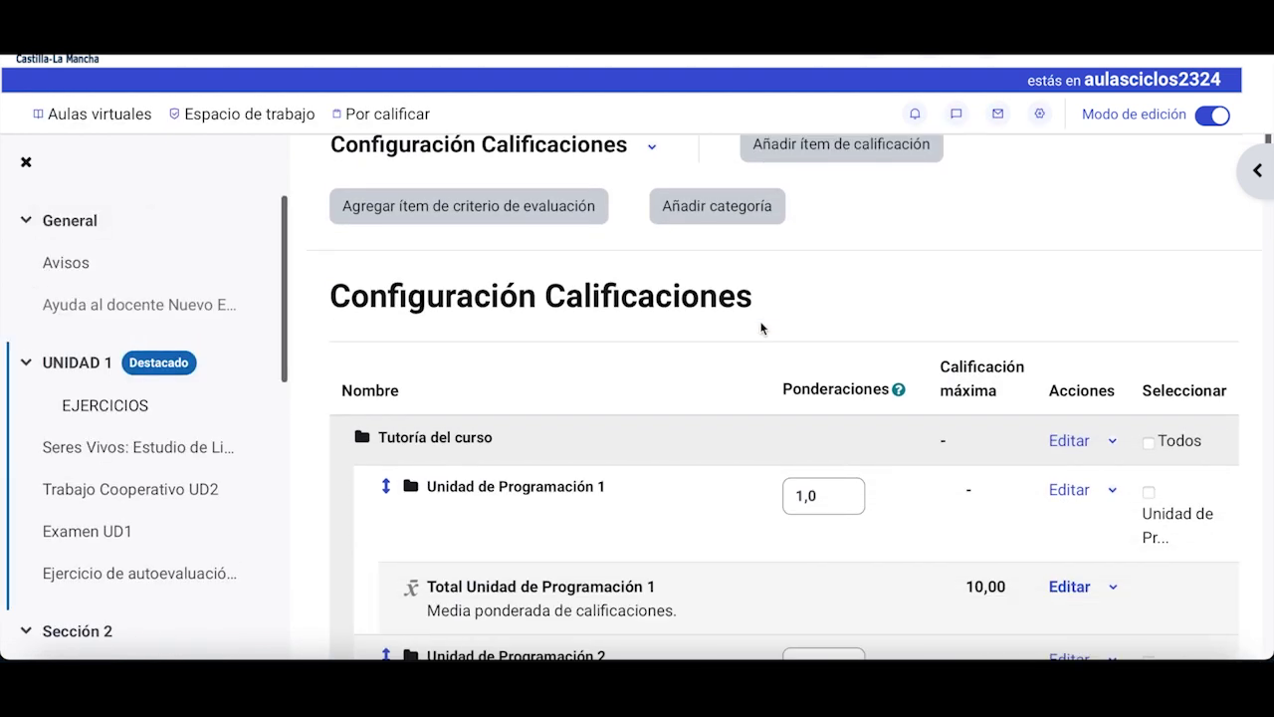
{"action": "scroll", "coordinate": [762, 328], "scroll_direction": "down", "scroll_amount": 1}
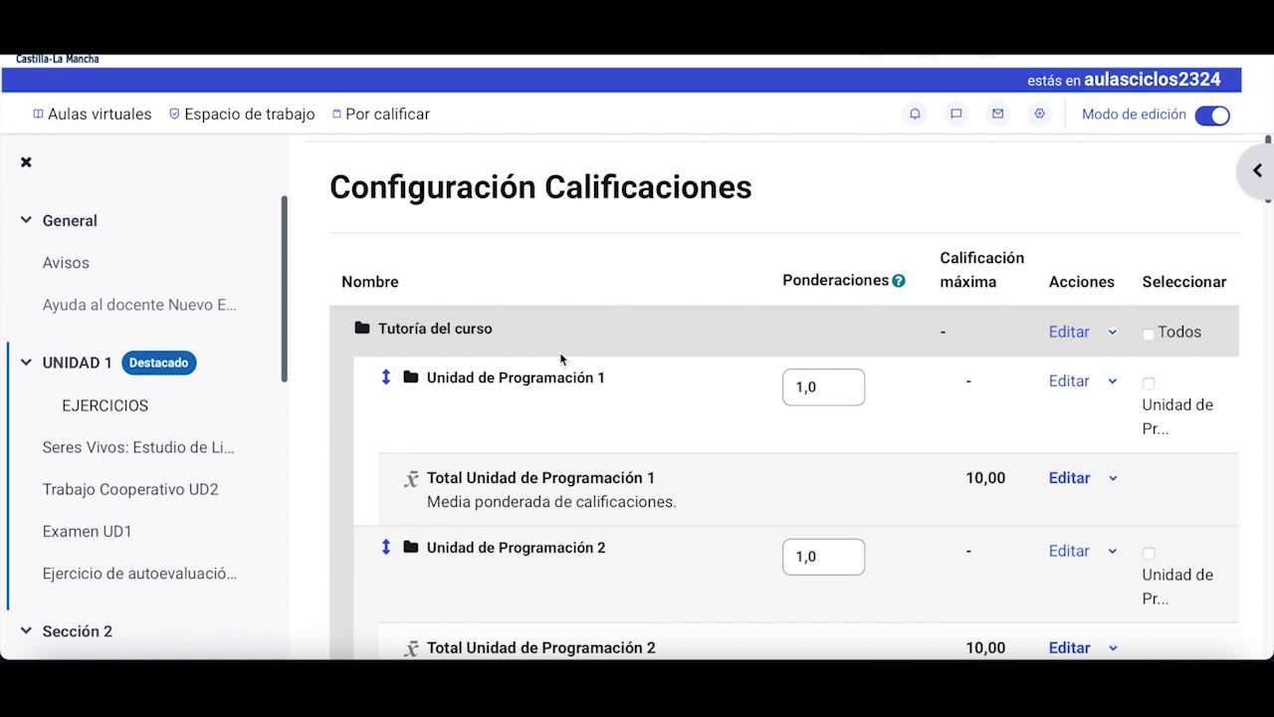
{"action": "scroll", "coordinate": [560, 351], "scroll_direction": "down", "scroll_amount": 1}
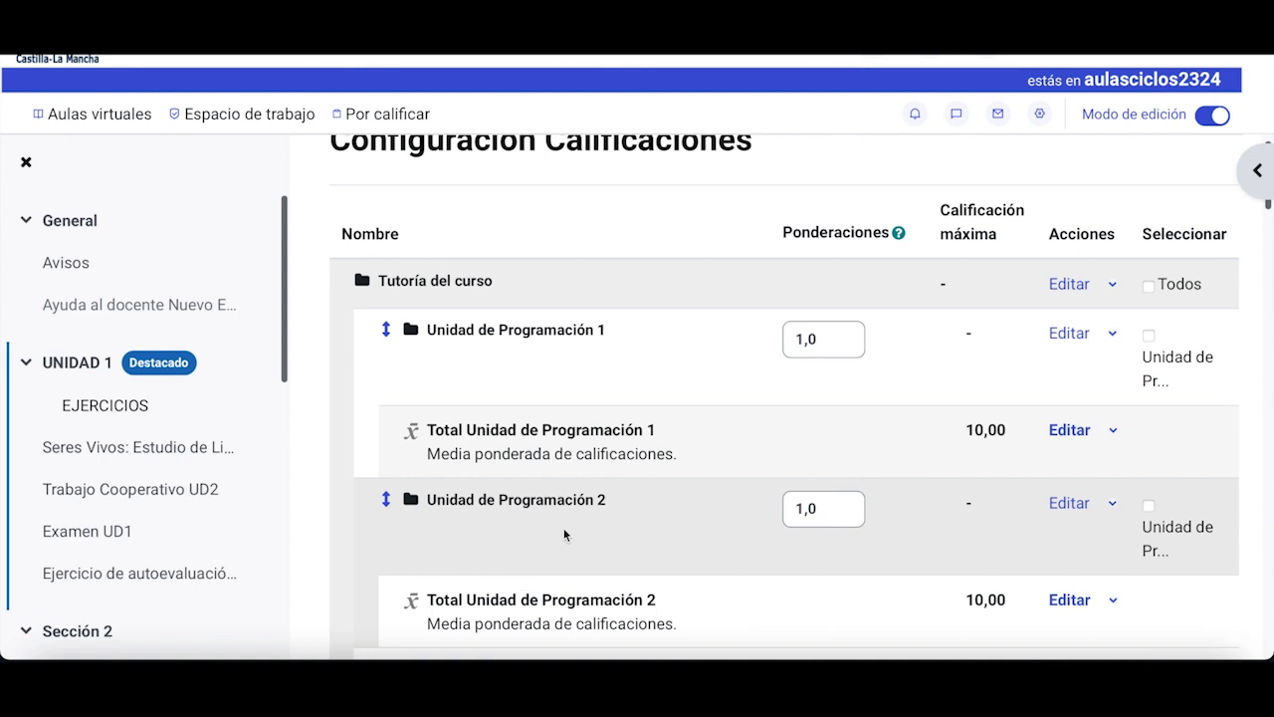
{"action": "scroll", "coordinate": [563, 533], "scroll_direction": "down", "scroll_amount": 1}
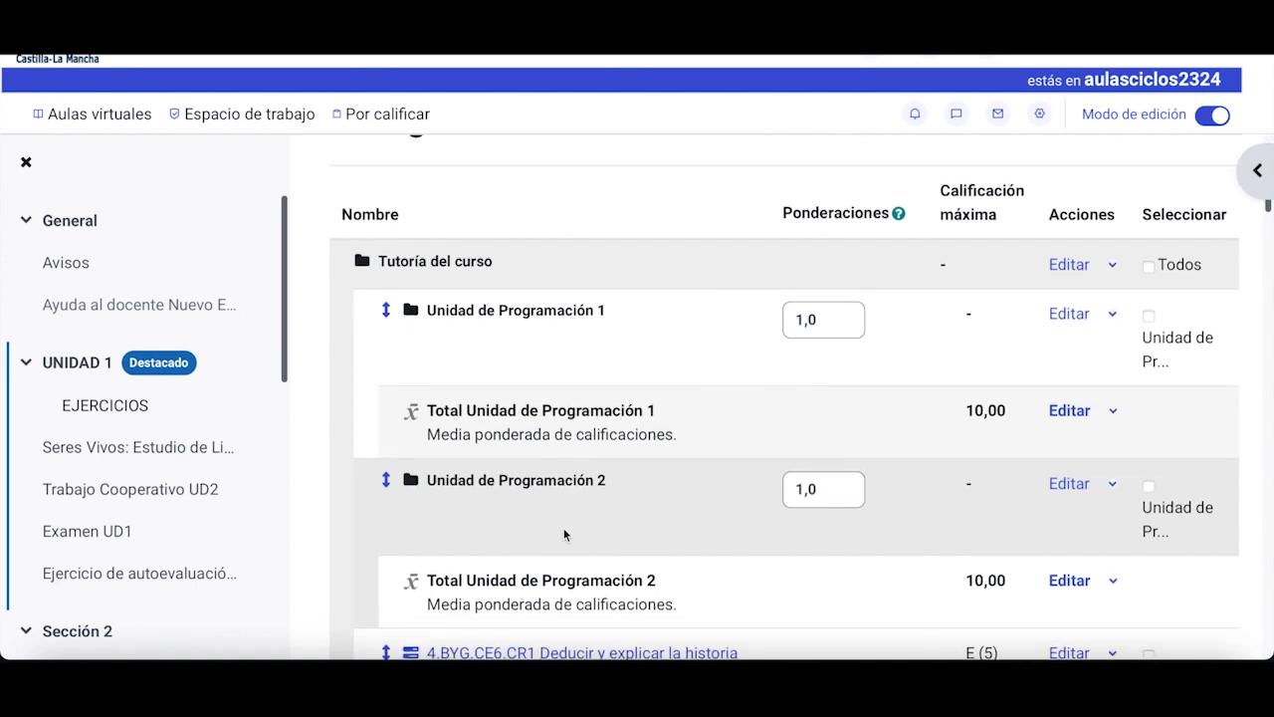
{"action": "scroll", "coordinate": [563, 535], "scroll_direction": "down", "scroll_amount": 5}
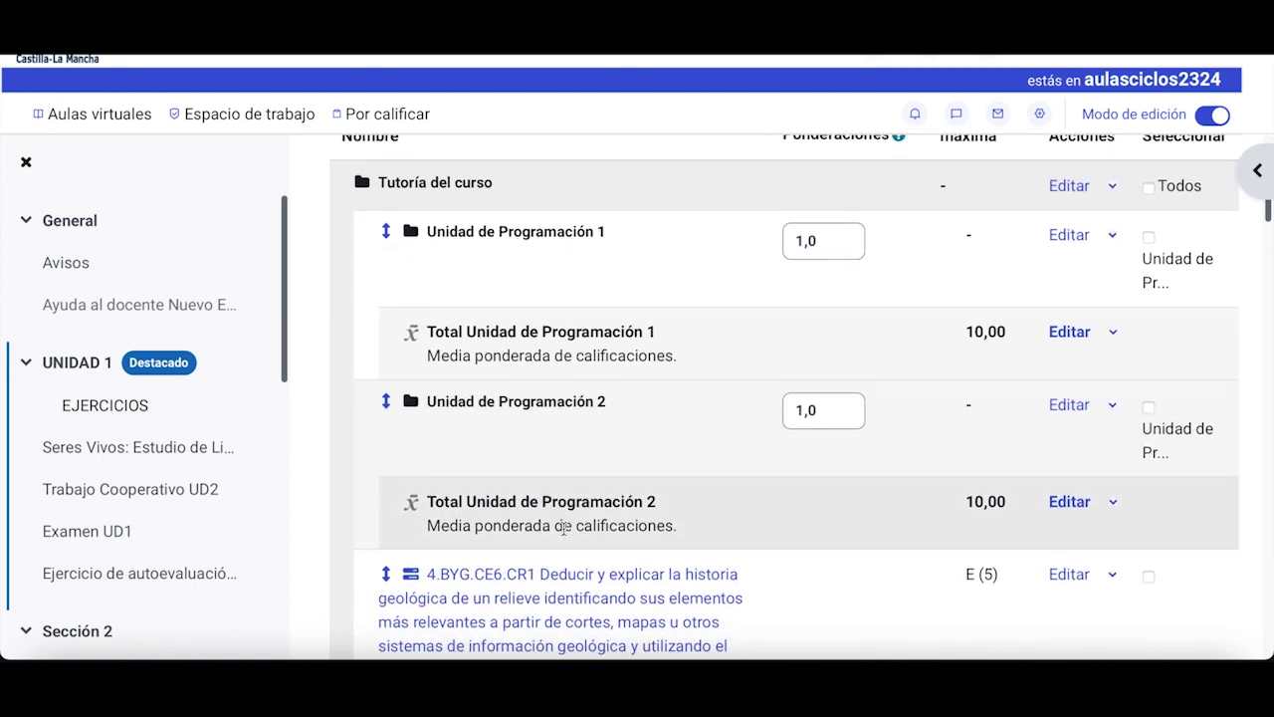
{"action": "scroll", "coordinate": [564, 535], "scroll_direction": "down", "scroll_amount": 2}
{"action": "scroll", "coordinate": [564, 534], "scroll_direction": "up", "scroll_amount": 2}
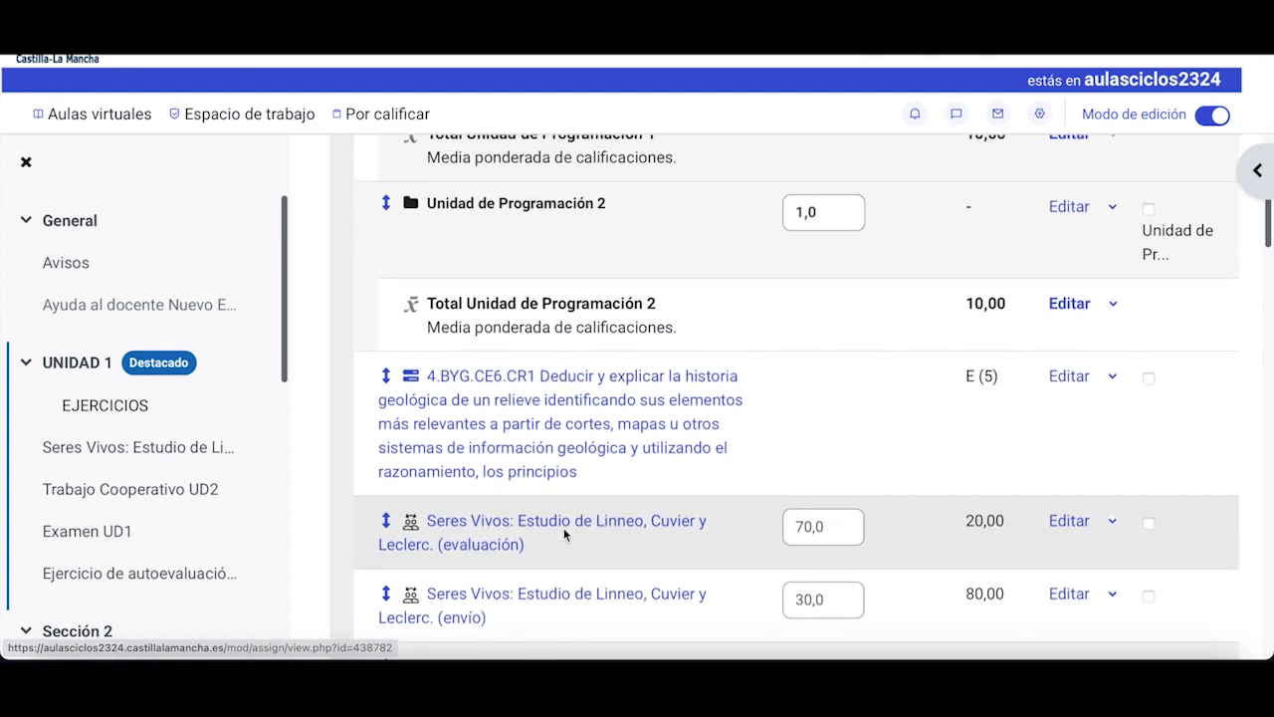
{"action": "scroll", "coordinate": [563, 534], "scroll_direction": "up", "scroll_amount": 4}
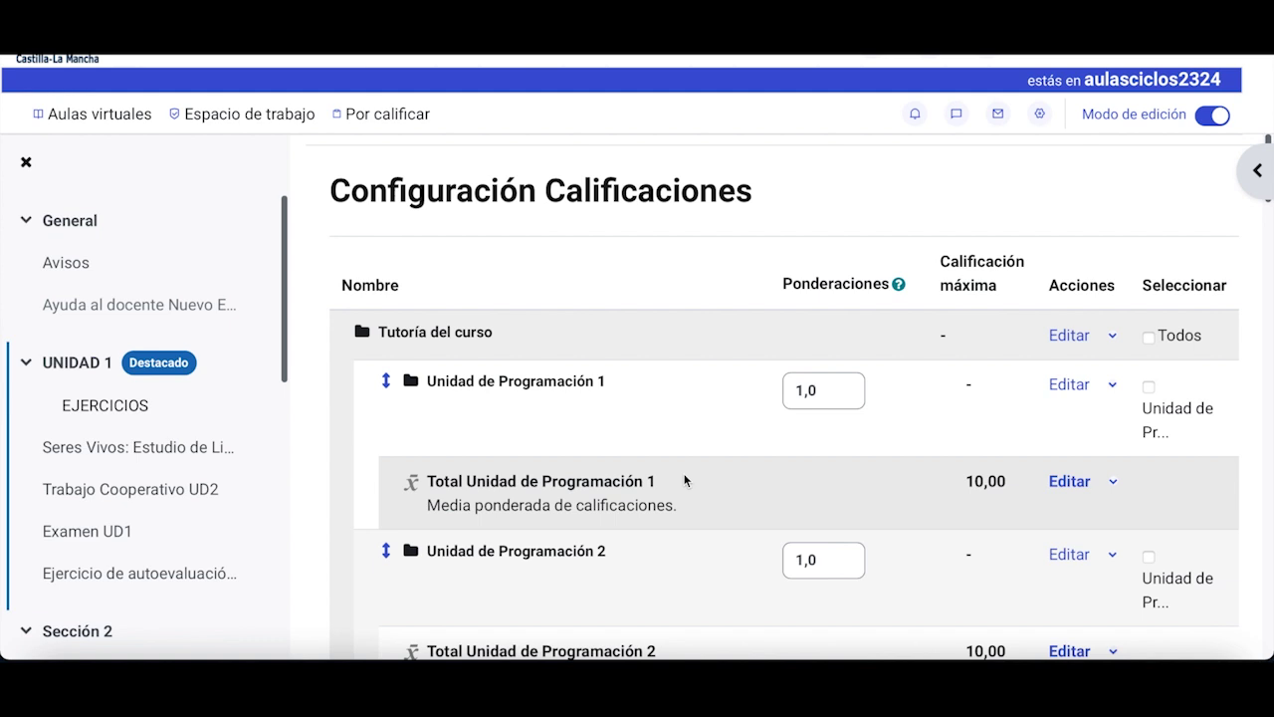
Move the 4.BYG.CE6.CR1 criterion and both Seres Vivos items (evaluación and envío) into the Unidad de Programación 1 category
{"action": "scroll", "coordinate": [907, 444], "scroll_direction": "down", "scroll_amount": 5}
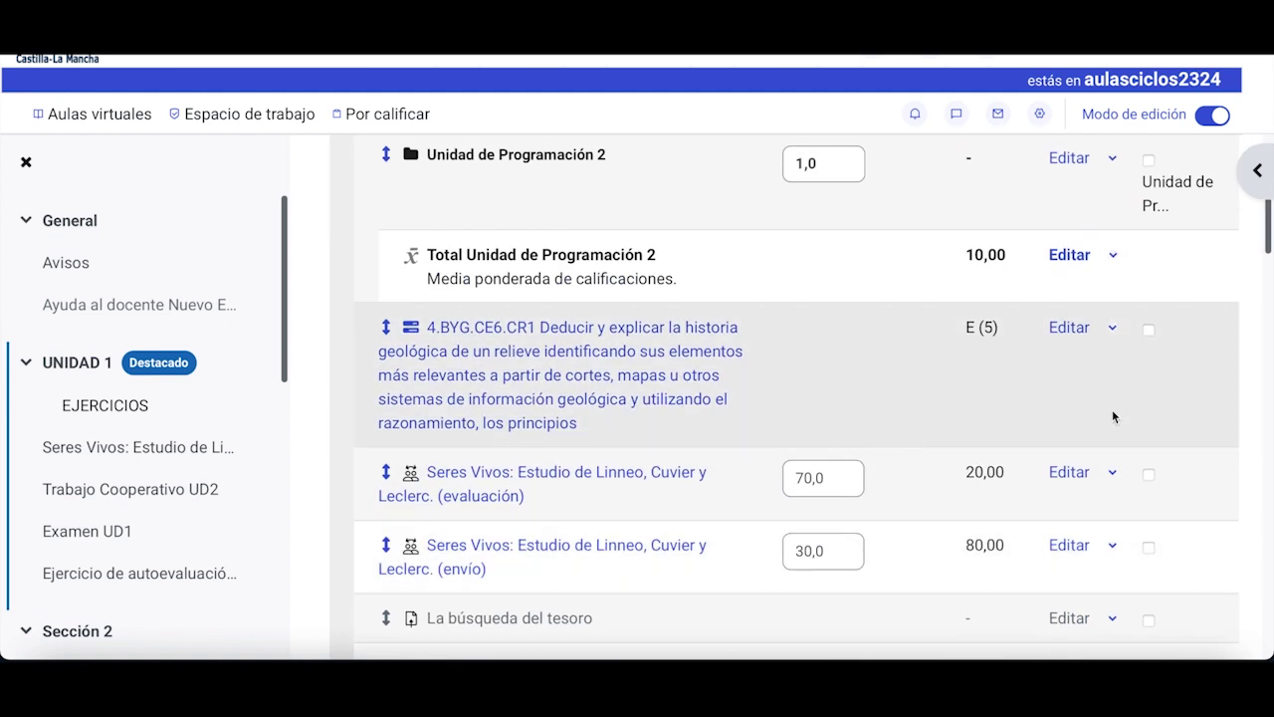
{"action": "left_click", "coordinate": [1148, 330]}
{"action": "left_click", "coordinate": [1148, 475]}
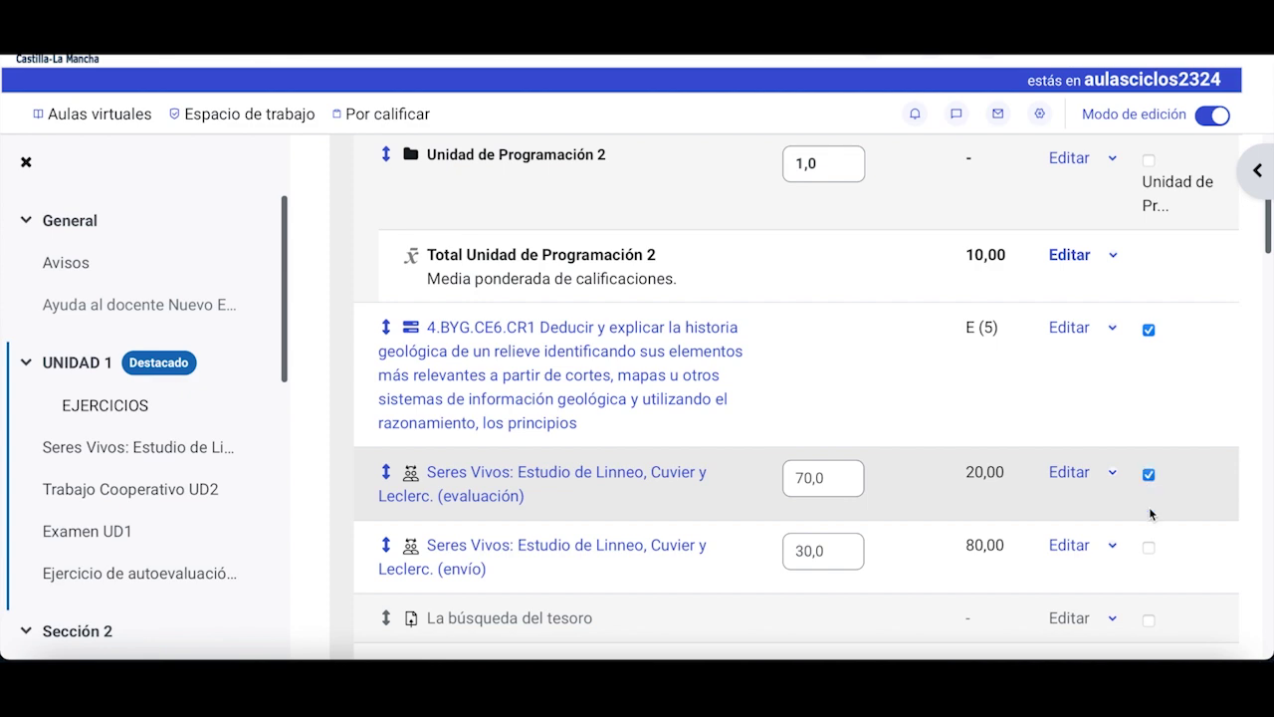
{"action": "left_click", "coordinate": [1150, 553]}
{"action": "scroll", "coordinate": [1121, 475], "scroll_direction": "down", "scroll_amount": 15}
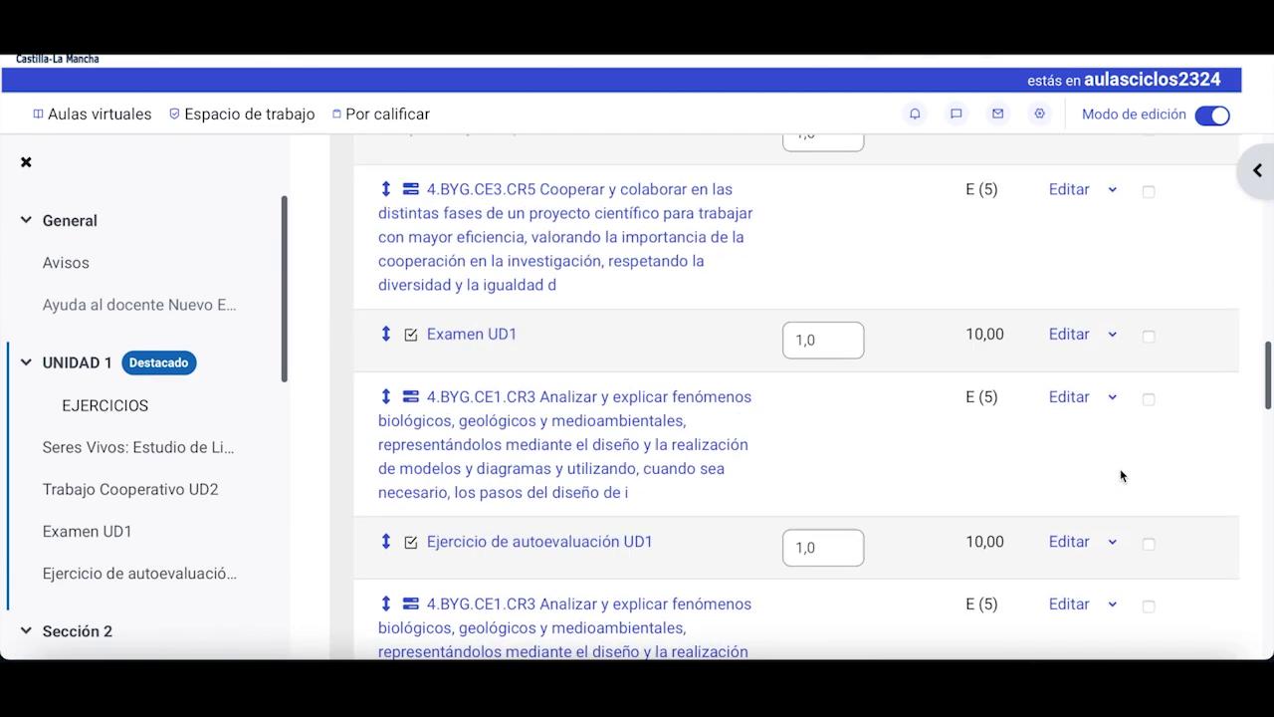
{"action": "scroll", "coordinate": [1121, 471], "scroll_direction": "up", "scroll_amount": 1}
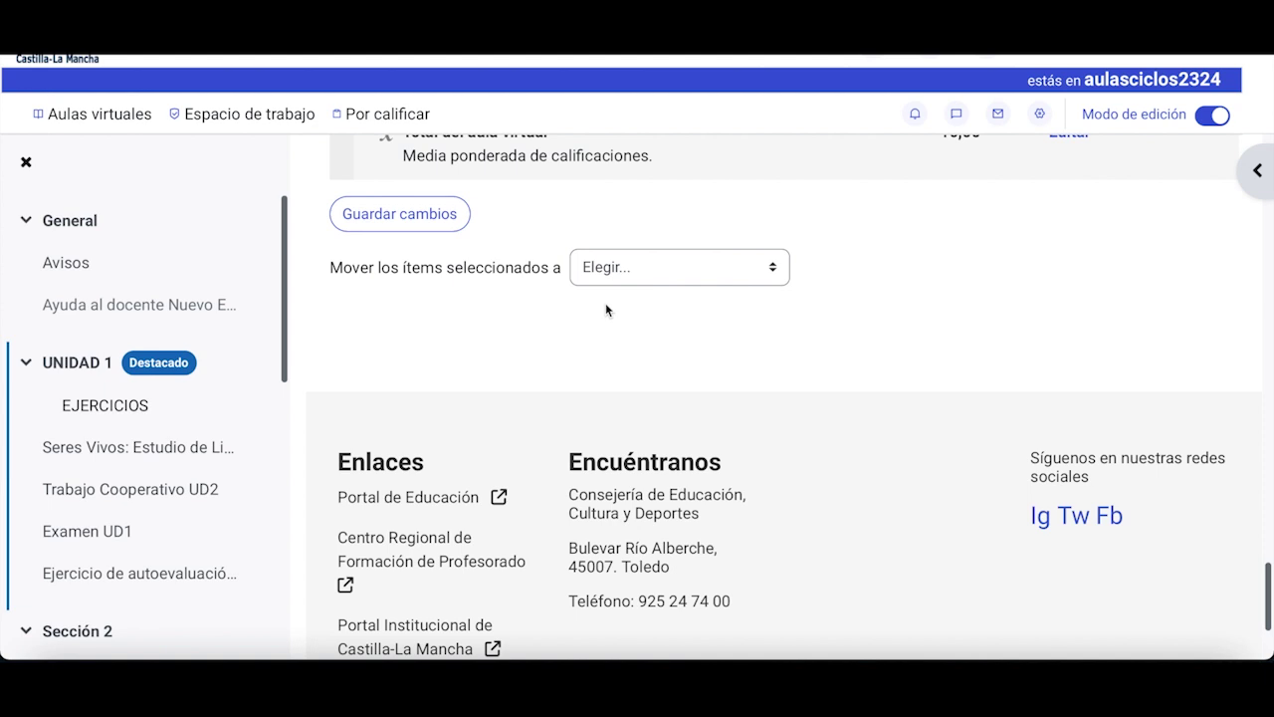
{"action": "left_click", "coordinate": [694, 268]}
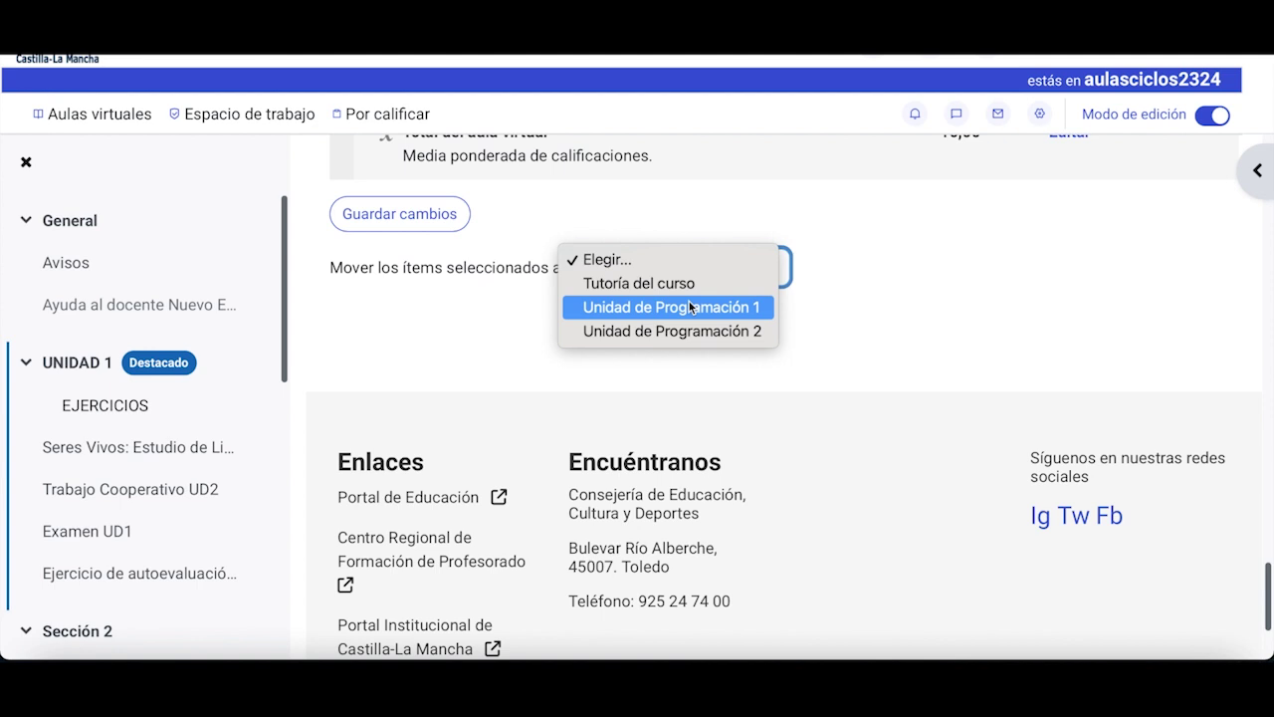
{"action": "left_click", "coordinate": [690, 306]}
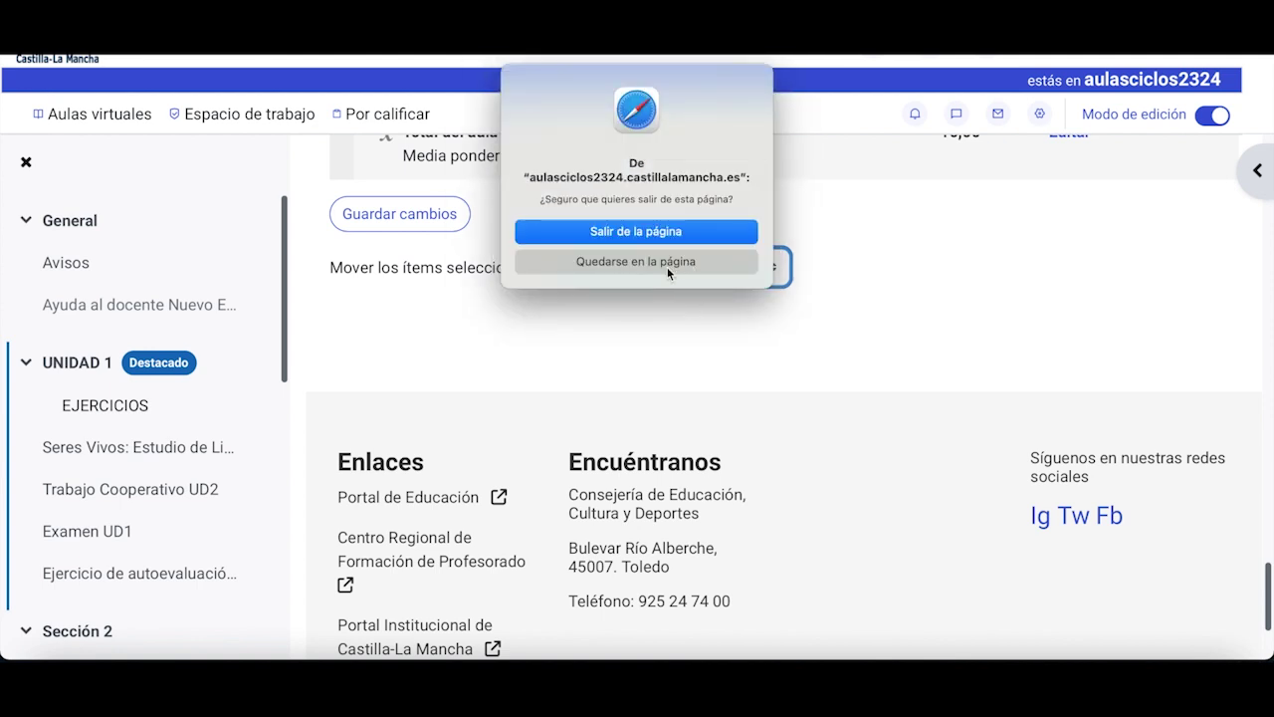
{"action": "left_click", "coordinate": [667, 262]}
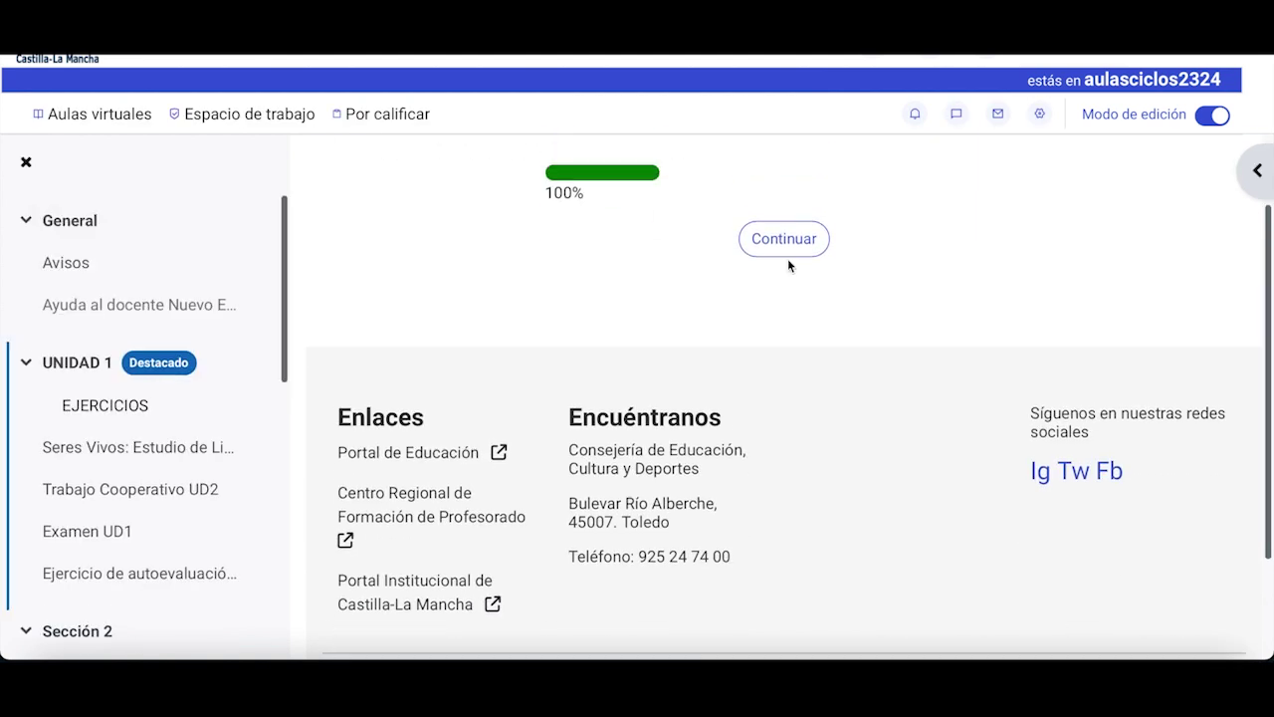
{"action": "left_click", "coordinate": [783, 240]}
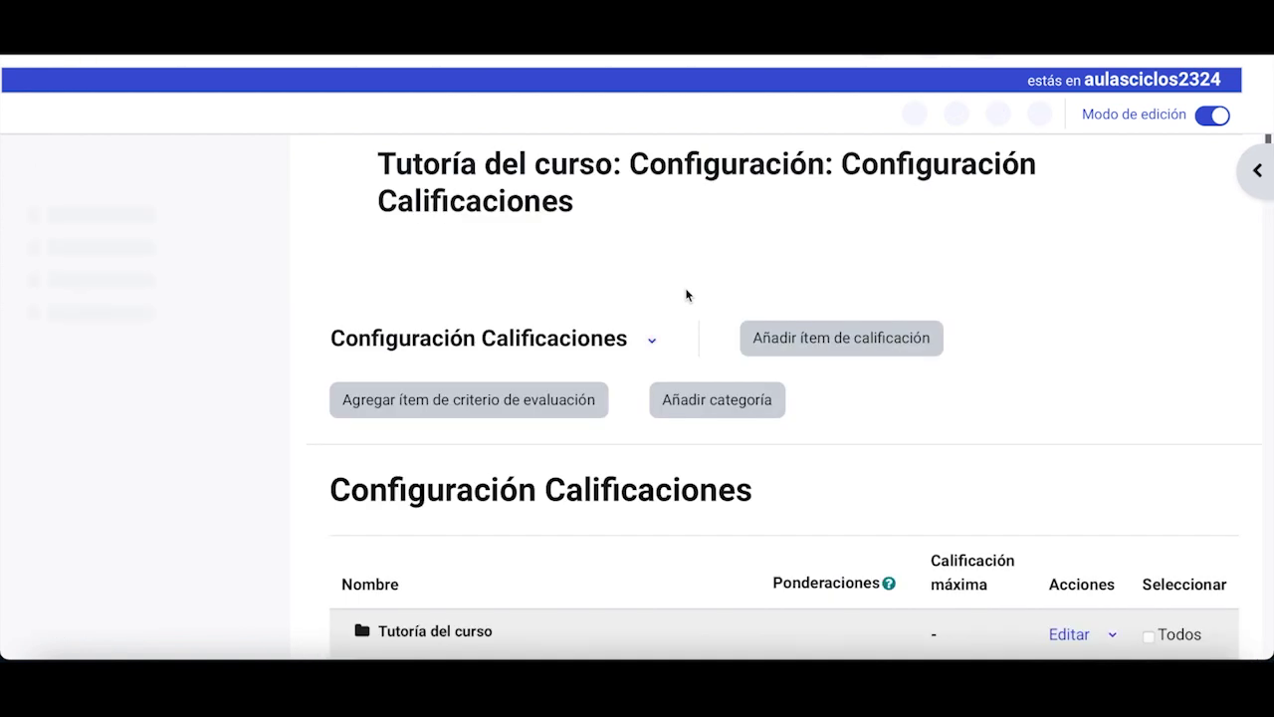
Review the items and weights in the Unidad de Programación 1 category and the uncategorised items below Unidad de Programación 2
{"action": "scroll", "coordinate": [686, 292], "scroll_direction": "down", "scroll_amount": 5}
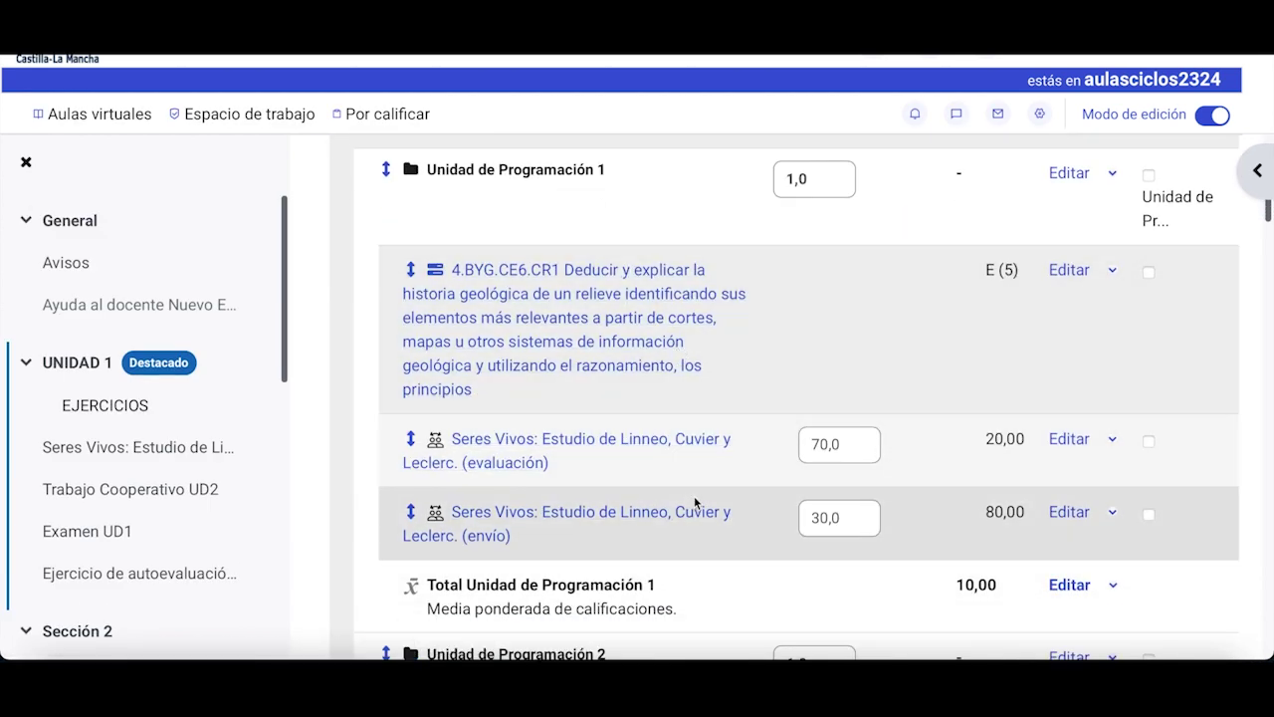
{"action": "scroll", "coordinate": [694, 496], "scroll_direction": "up", "scroll_amount": 3}
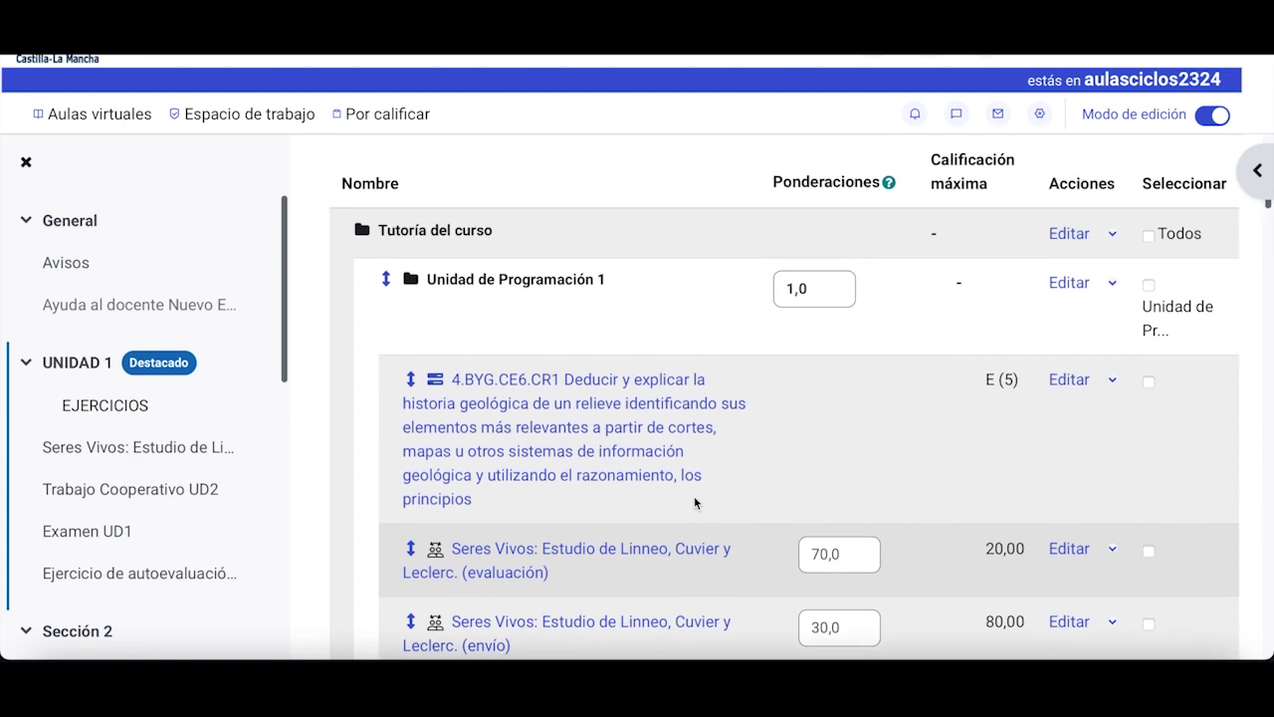
{"action": "scroll", "coordinate": [583, 293], "scroll_direction": "down", "scroll_amount": 3}
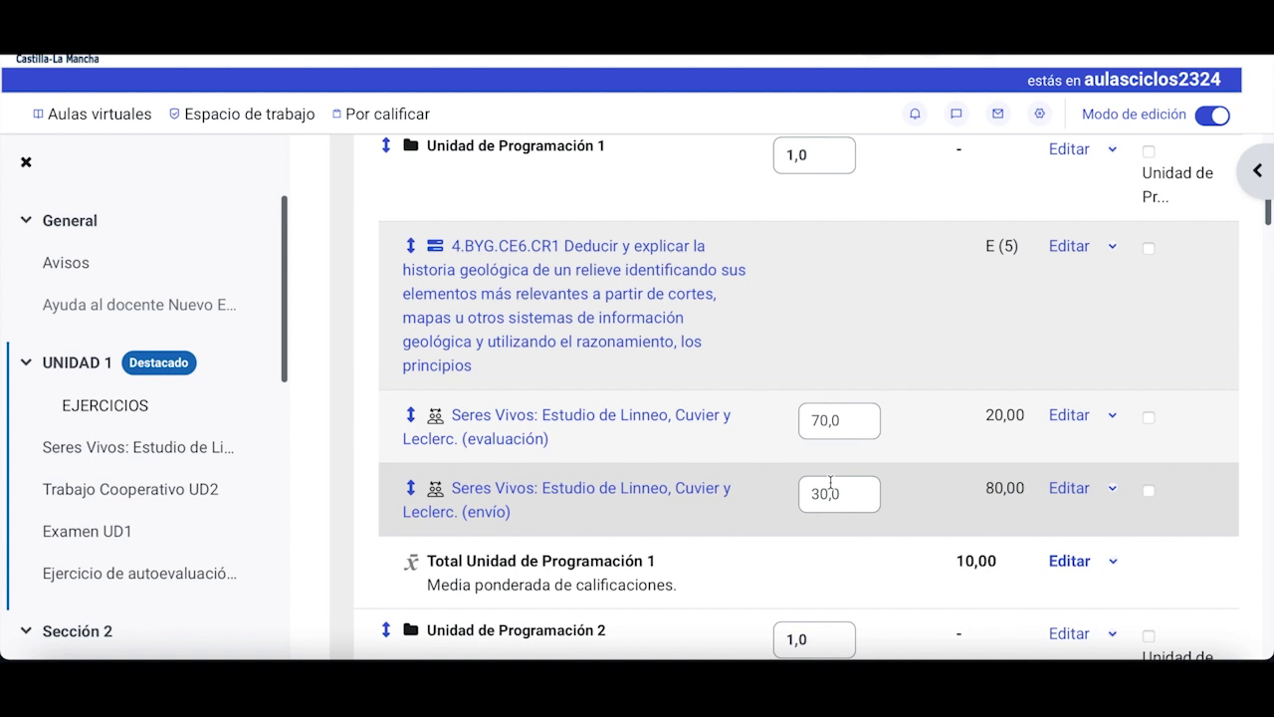
{"action": "scroll", "coordinate": [831, 482], "scroll_direction": "down", "scroll_amount": 1}
{"action": "scroll", "coordinate": [830, 487], "scroll_direction": "down", "scroll_amount": 10}
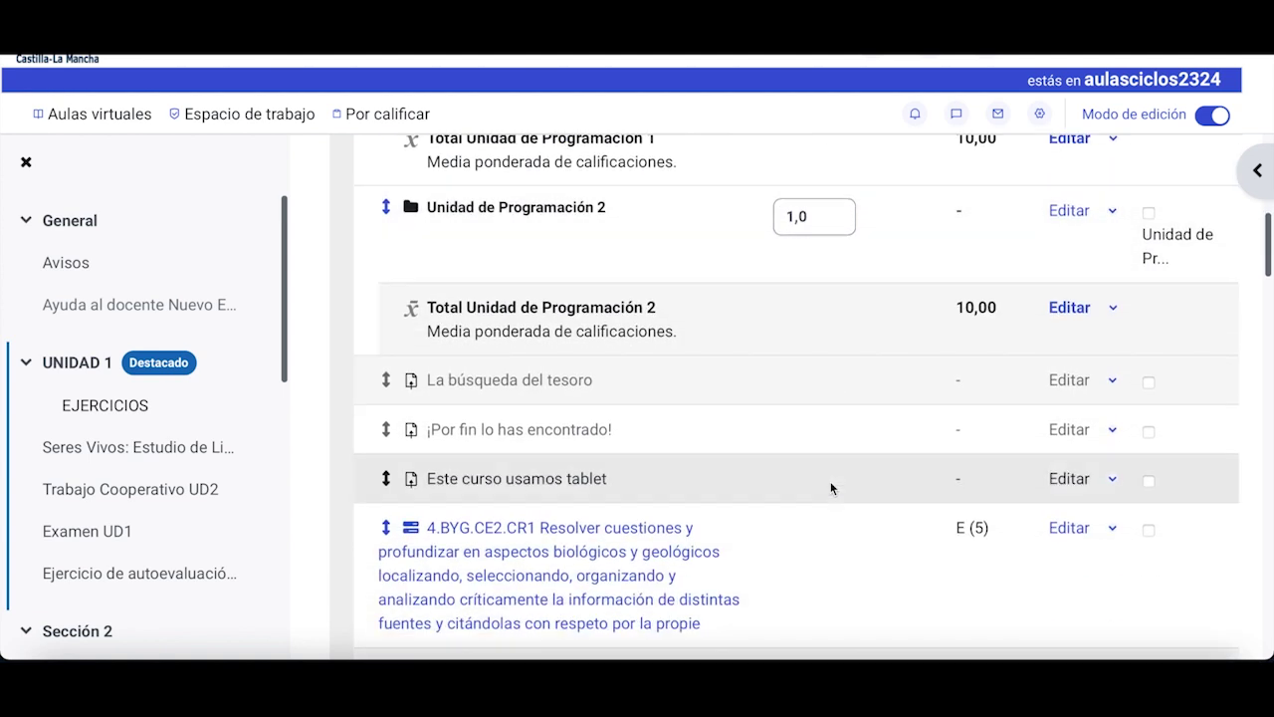
{"action": "scroll", "coordinate": [831, 488], "scroll_direction": "up", "scroll_amount": 10}
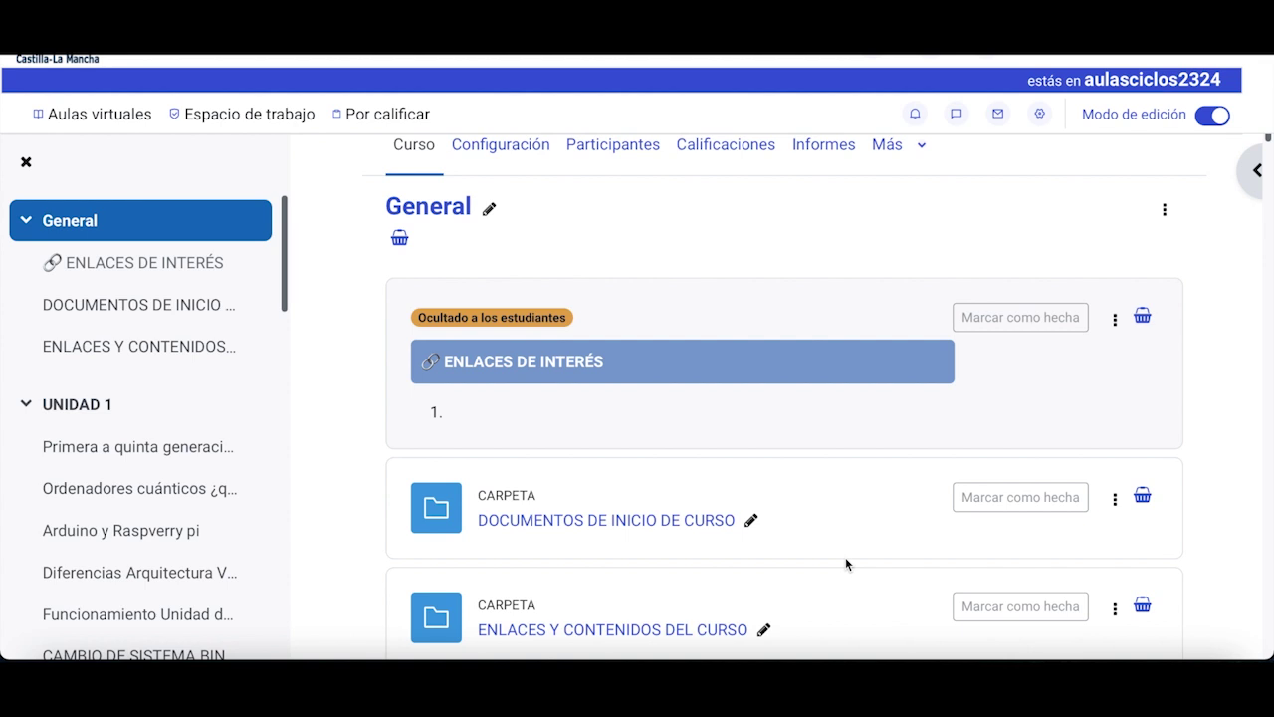
Open the grade setup of the Sistemas Informáticos - 1º DAW course from its gradebook
{"action": "left_click", "coordinate": [724, 149]}
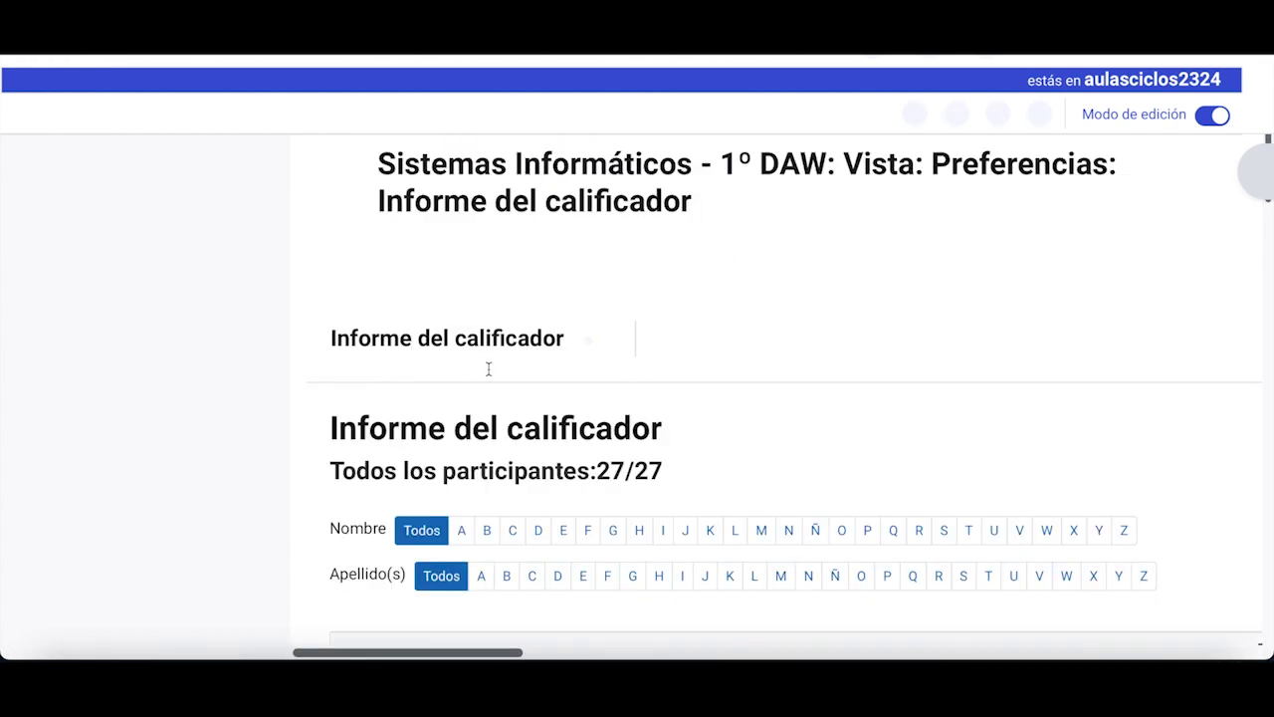
{"action": "left_click", "coordinate": [548, 164]}
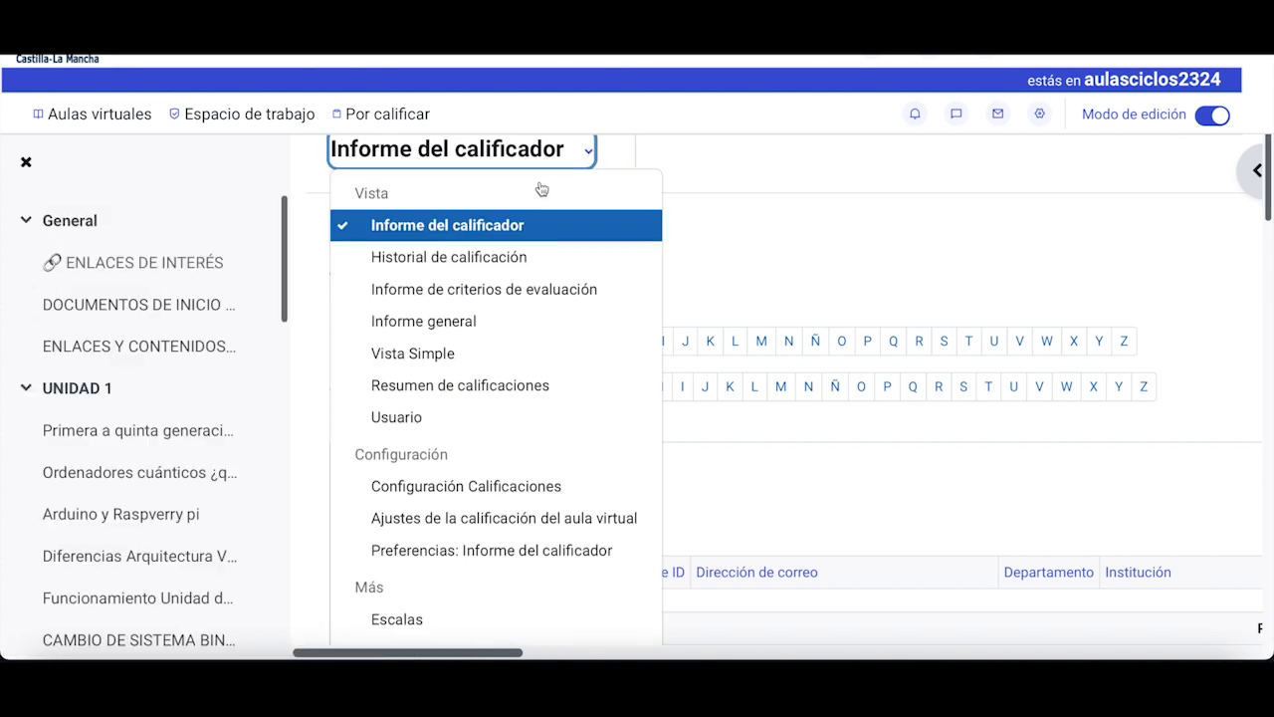
{"action": "left_click", "coordinate": [488, 484]}
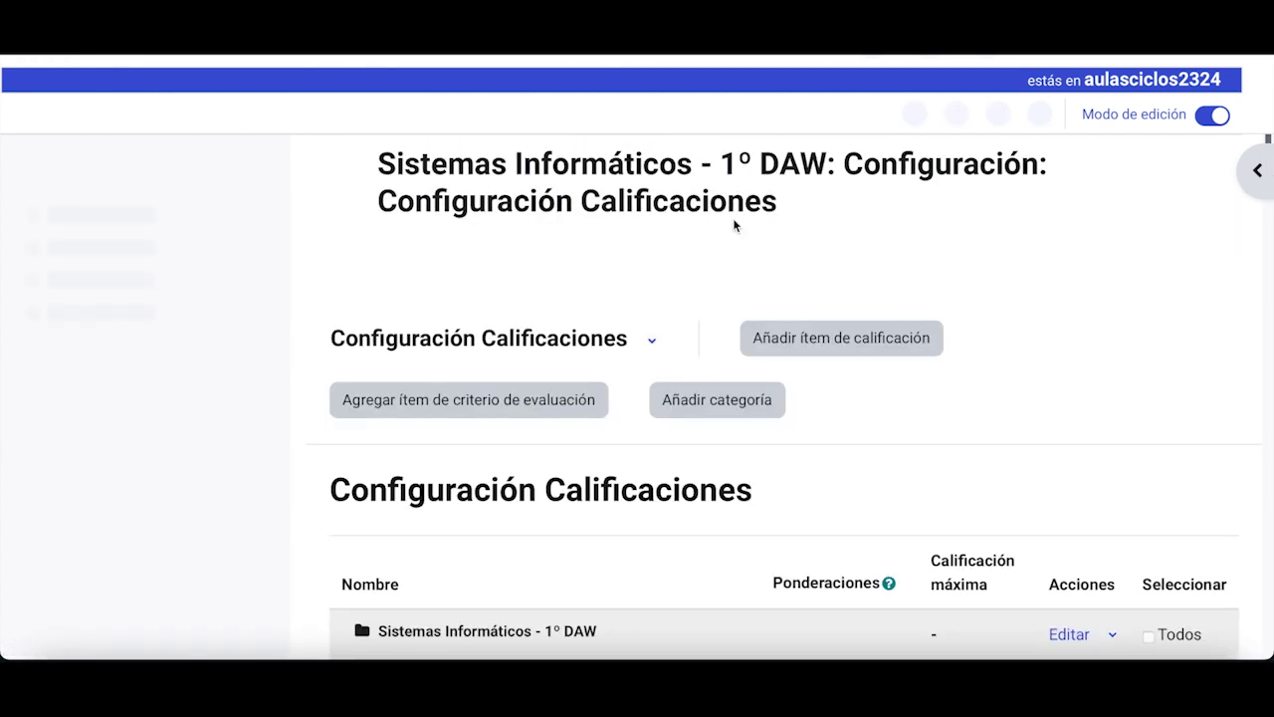
Examine the RA1 category's weight and the weights of Ejercicio UP. 1, Examen UP1 and Examen UP3 inside it
{"action": "scroll", "coordinate": [733, 225], "scroll_direction": "down", "scroll_amount": 4}
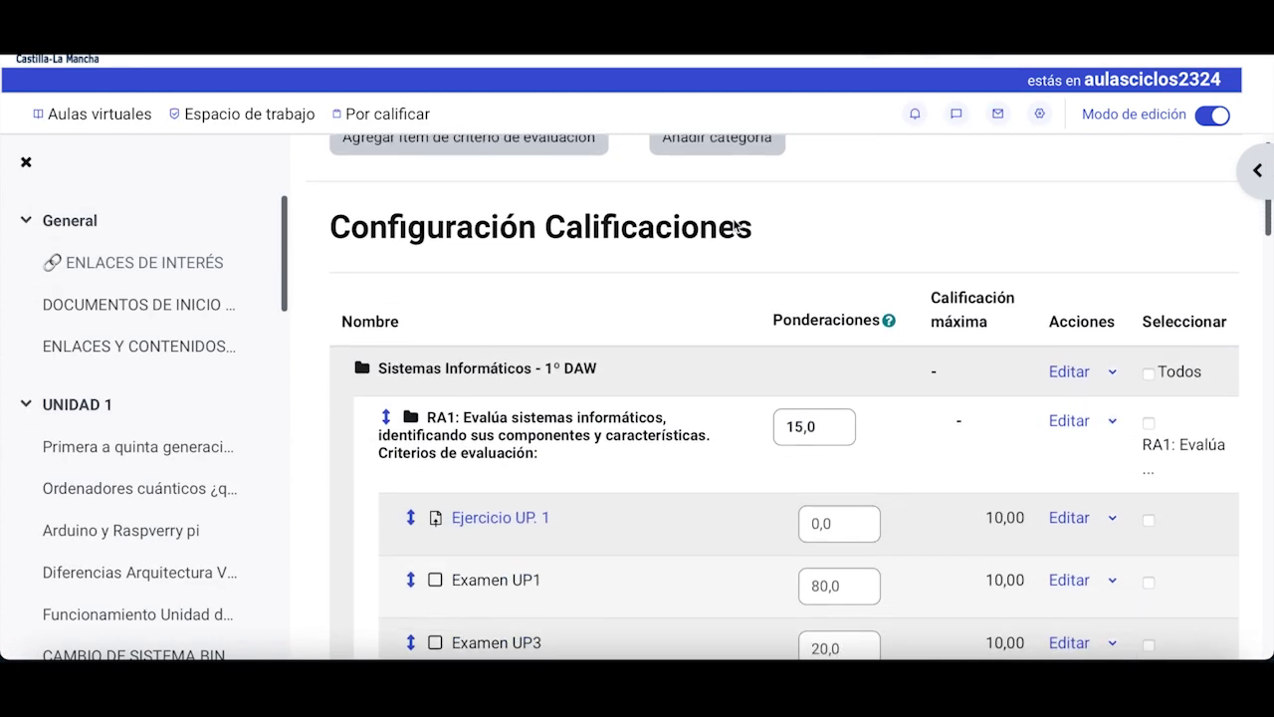
{"action": "scroll", "coordinate": [647, 318], "scroll_direction": "down", "scroll_amount": 1}
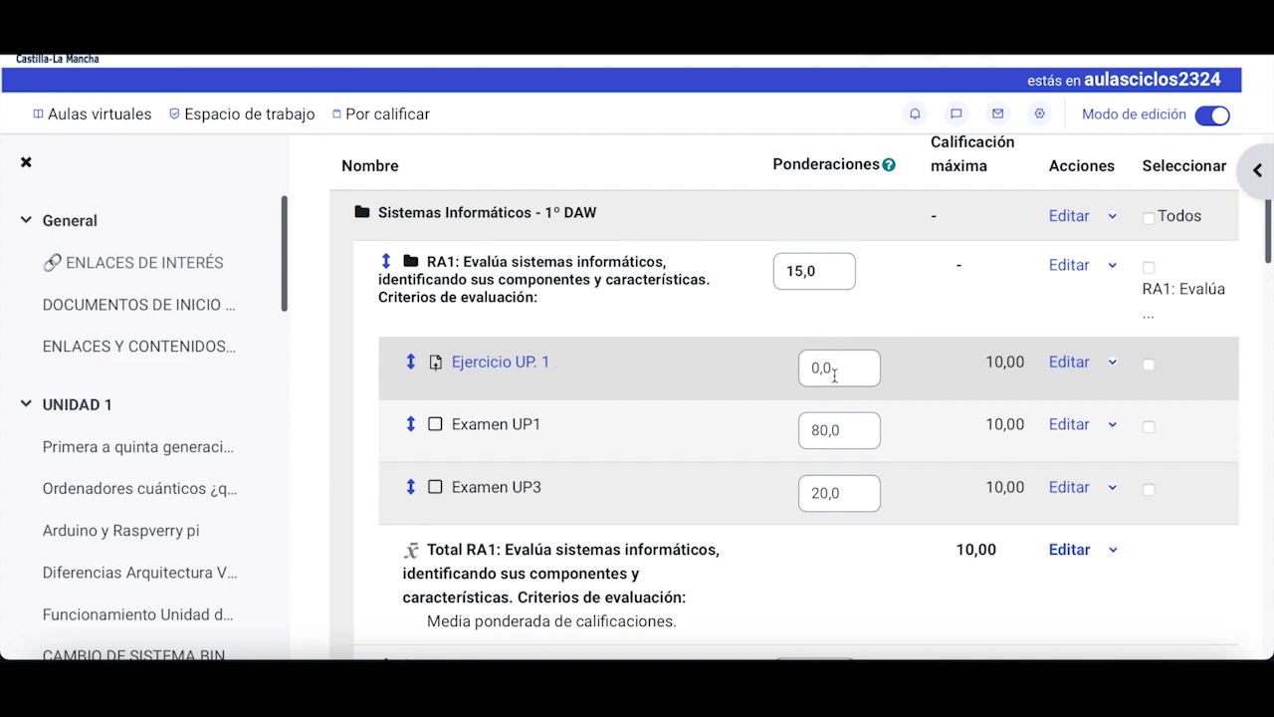
{"action": "scroll", "coordinate": [625, 359], "scroll_direction": "down", "scroll_amount": 1}
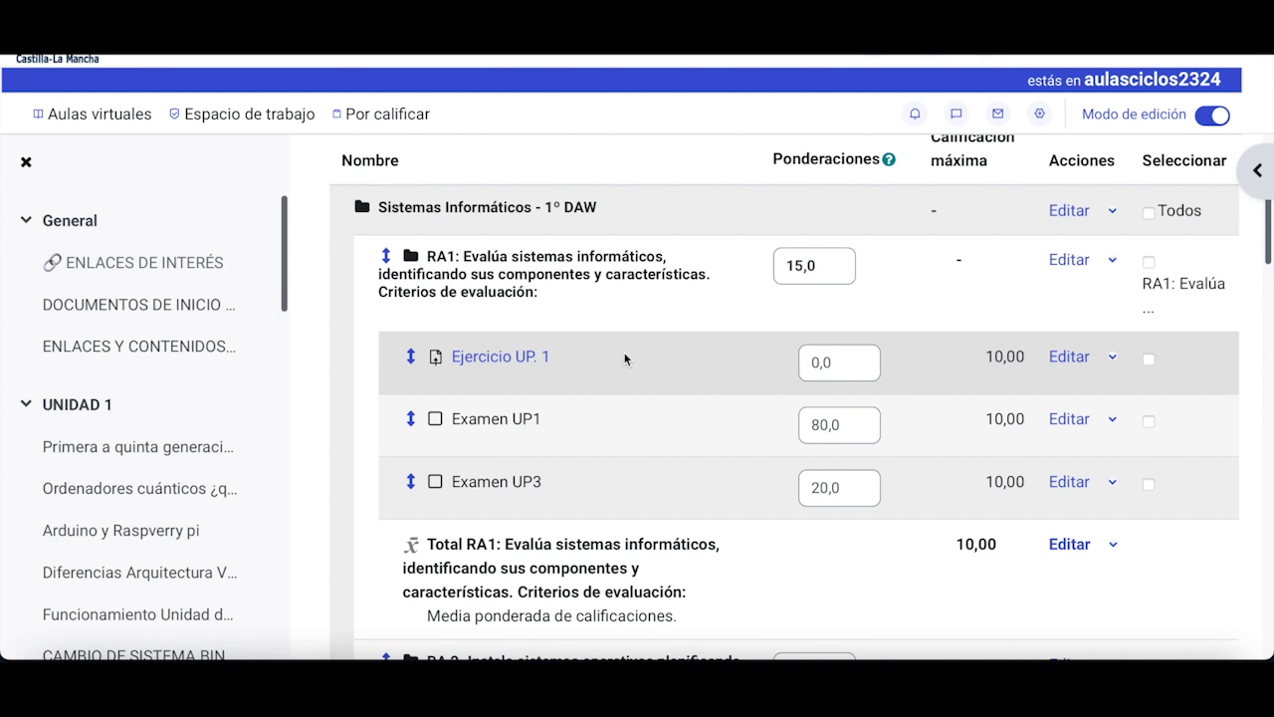
{"action": "left_click", "coordinate": [867, 429]}
{"action": "left_click", "coordinate": [574, 486]}
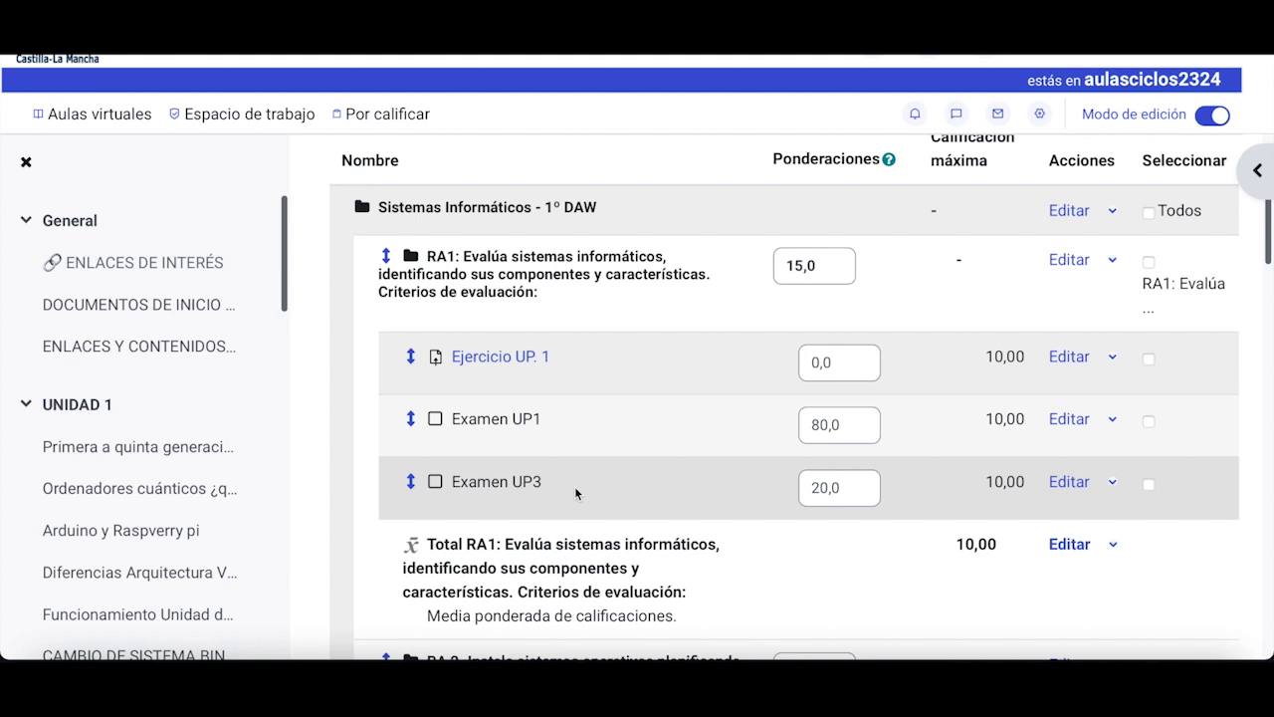
{"action": "left_click", "coordinate": [851, 485]}
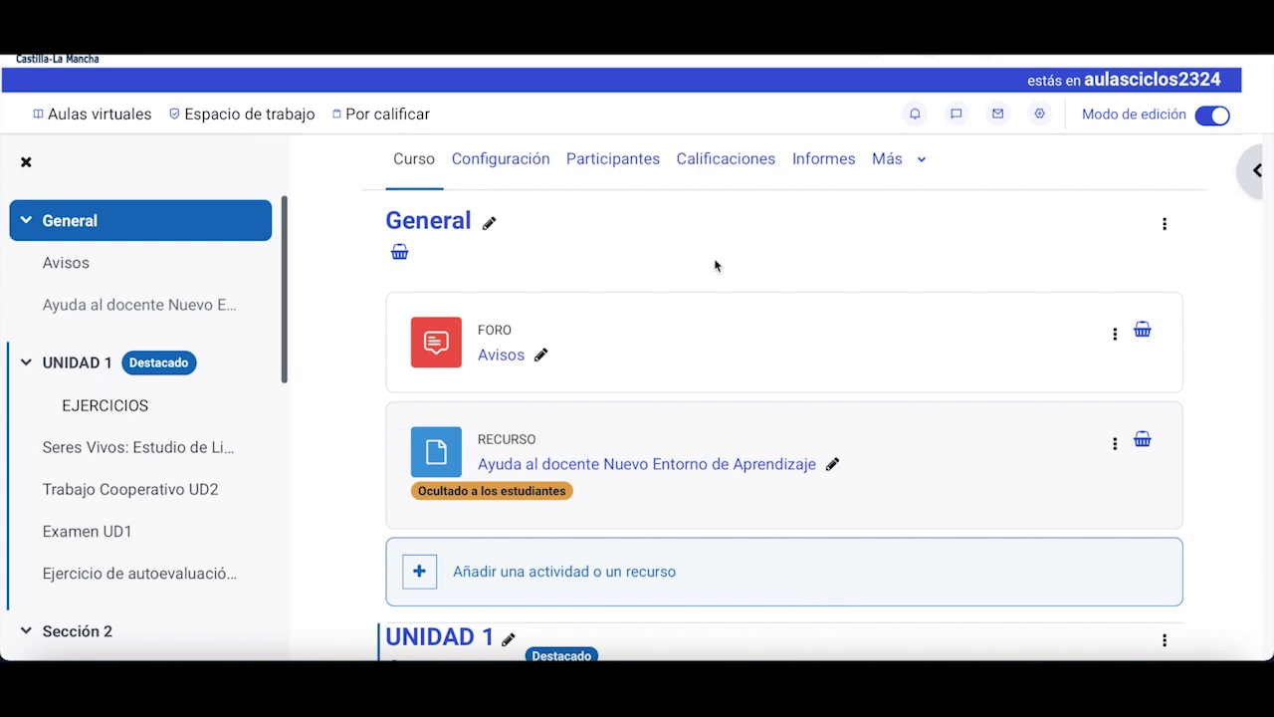
Open the Tutoría del curso grader report and review the students' Seres Vivos grades and 4.BYG.CE6.CR1 criterion under Unidad de Programación 1
{"action": "left_click", "coordinate": [720, 161]}
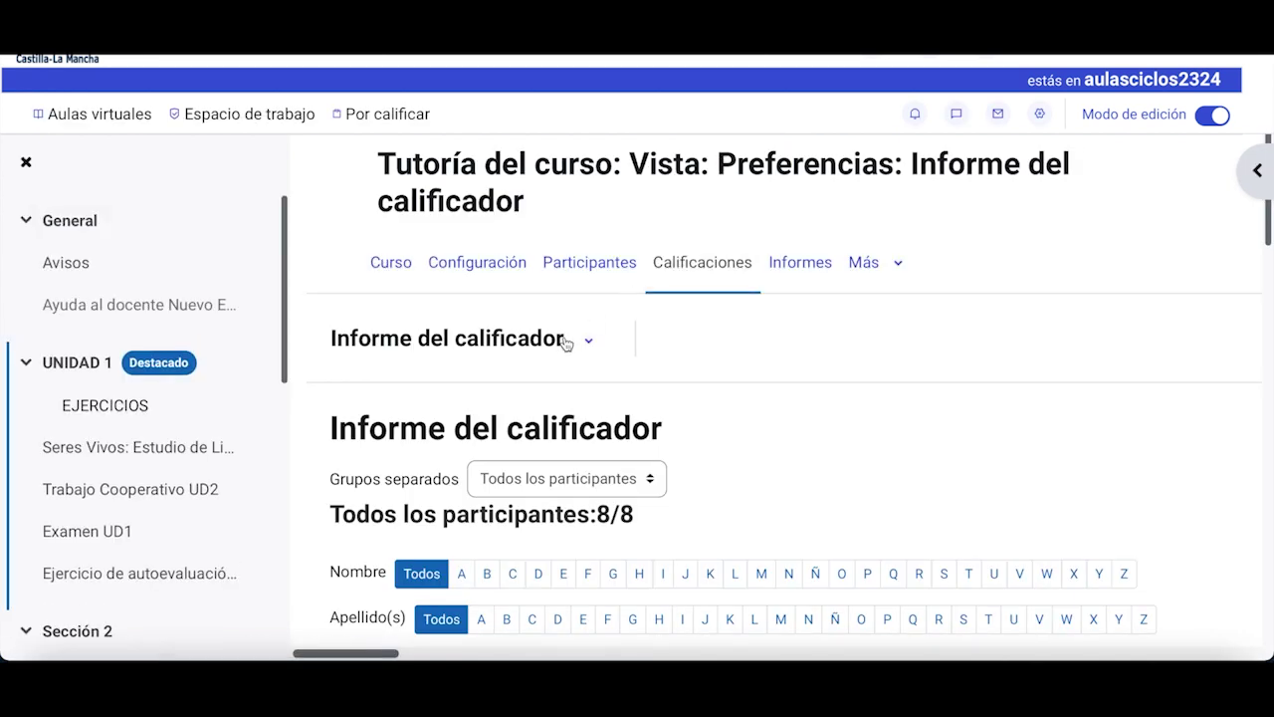
{"action": "scroll", "coordinate": [671, 357], "scroll_direction": "down", "scroll_amount": 5}
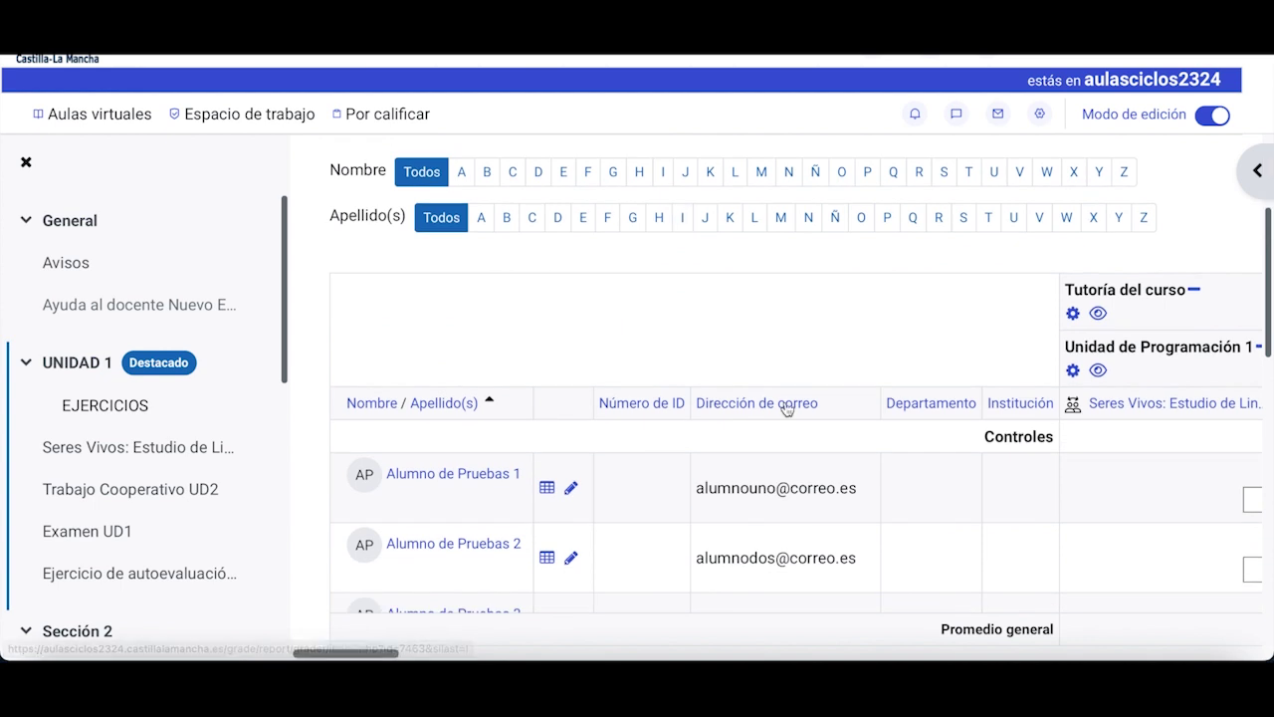
{"action": "scroll", "coordinate": [840, 441], "scroll_direction": "right", "scroll_amount": 5}
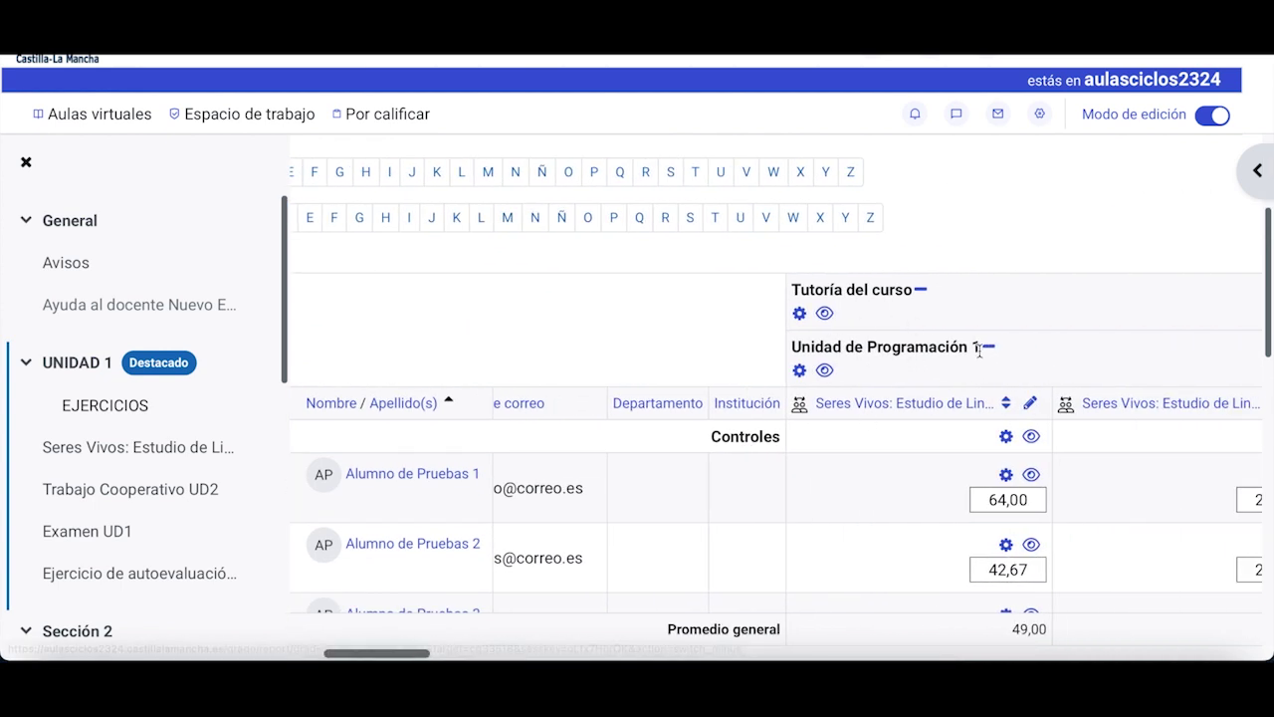
{"action": "scroll", "coordinate": [970, 430], "scroll_direction": "right", "scroll_amount": 5}
{"action": "scroll", "coordinate": [969, 429], "scroll_direction": "right", "scroll_amount": 3}
{"action": "scroll", "coordinate": [969, 429], "scroll_direction": "down", "scroll_amount": 2}
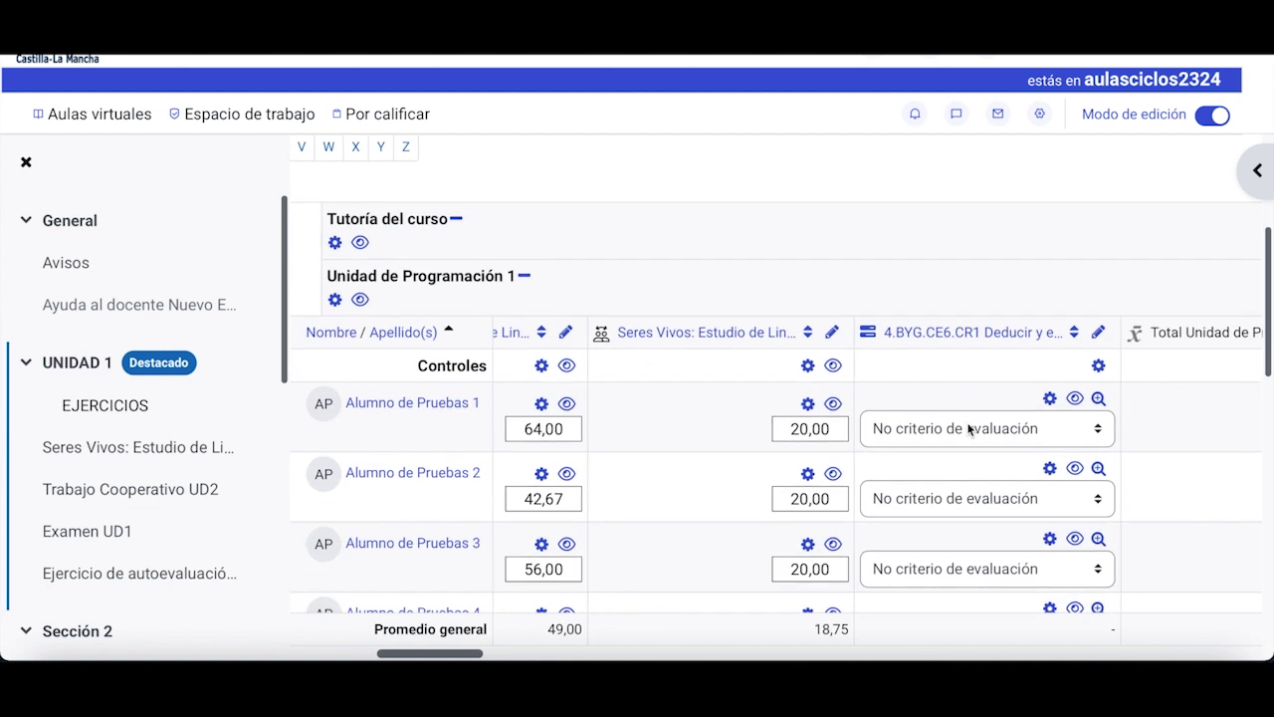
{"action": "scroll", "coordinate": [968, 426], "scroll_direction": "down", "scroll_amount": 1}
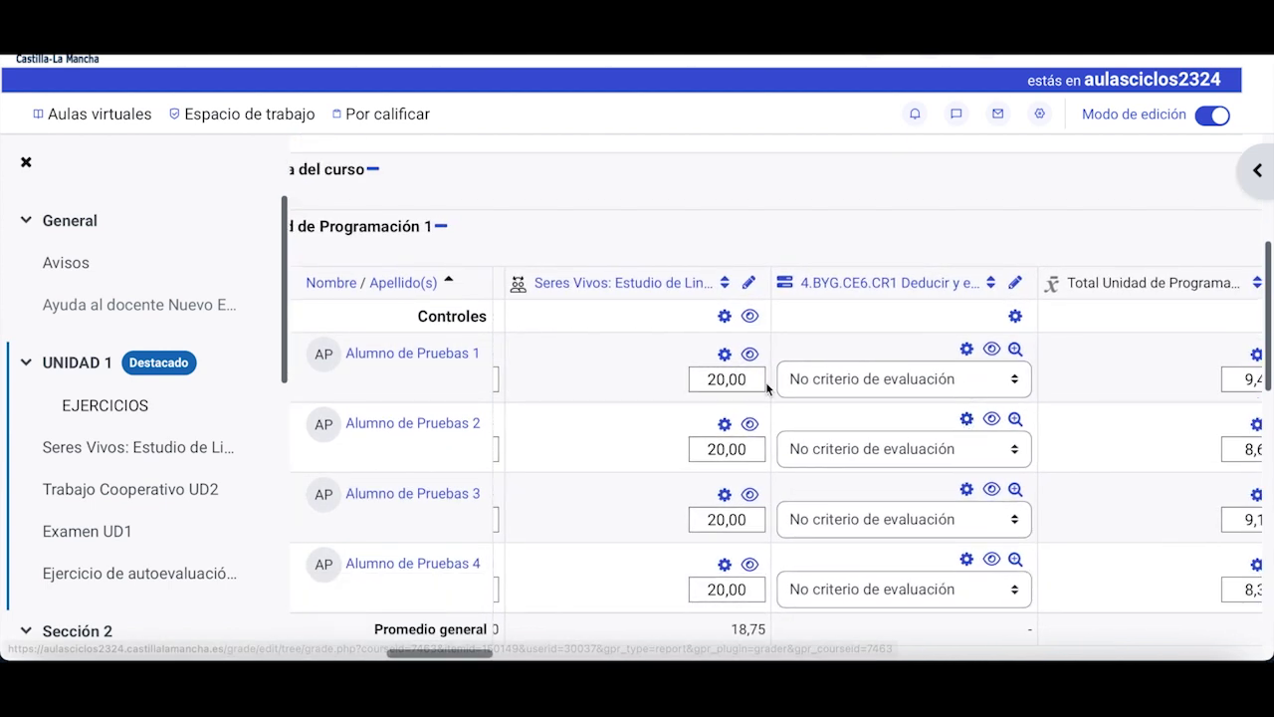
{"action": "scroll", "coordinate": [700, 412], "scroll_direction": "down", "scroll_amount": 4}
{"action": "scroll", "coordinate": [700, 410], "scroll_direction": "down", "scroll_amount": 3}
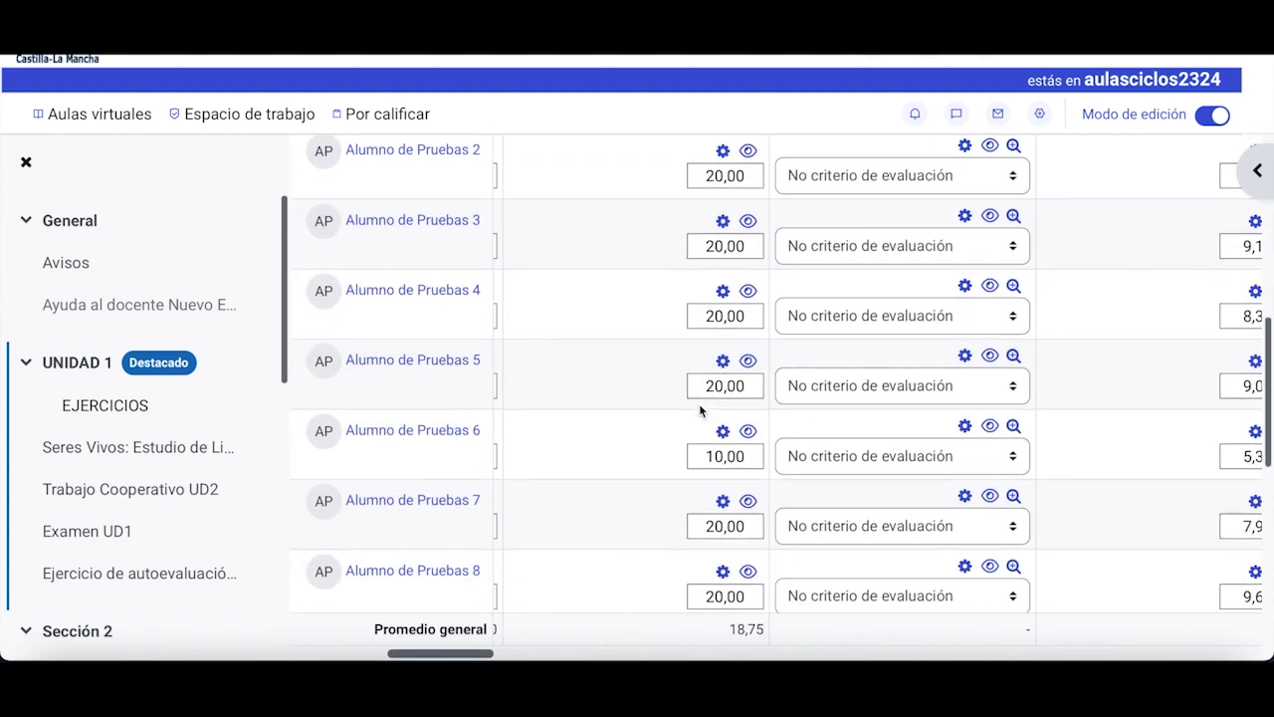
{"action": "scroll", "coordinate": [700, 407], "scroll_direction": "up", "scroll_amount": 3}
{"action": "scroll", "coordinate": [700, 407], "scroll_direction": "up", "scroll_amount": 2}
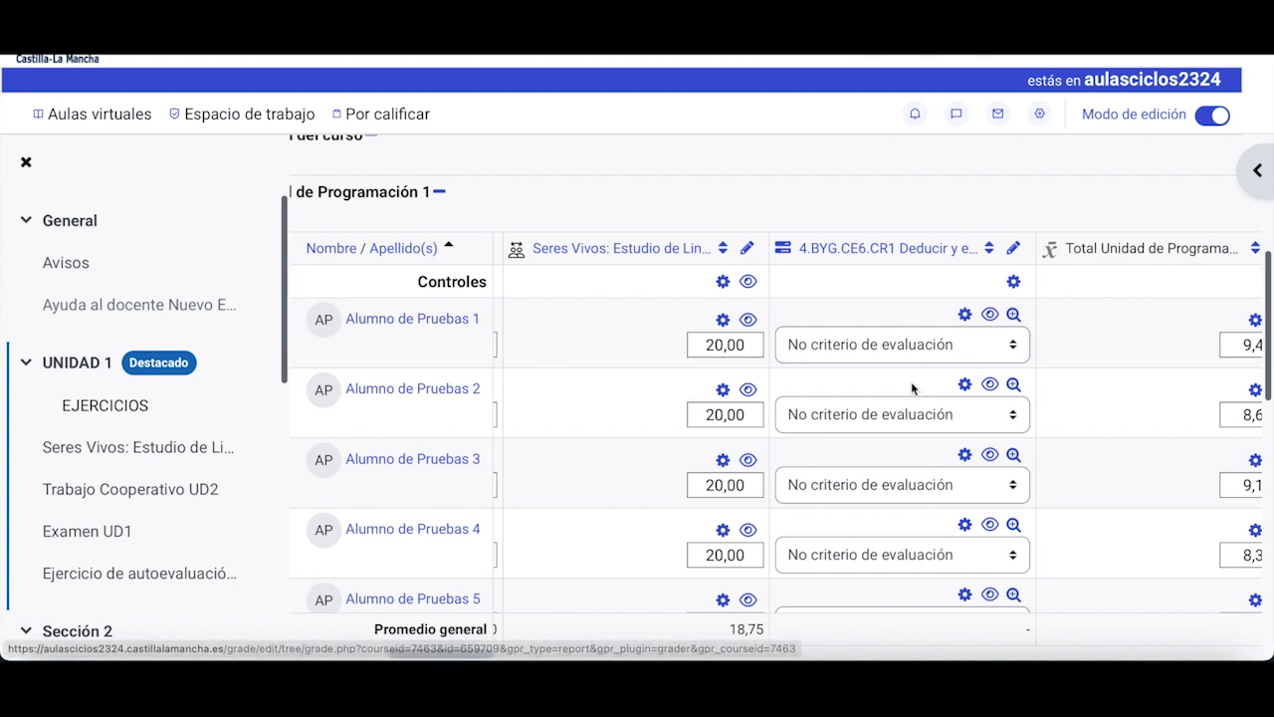
{"action": "scroll", "coordinate": [876, 349], "scroll_direction": "up", "scroll_amount": 1}
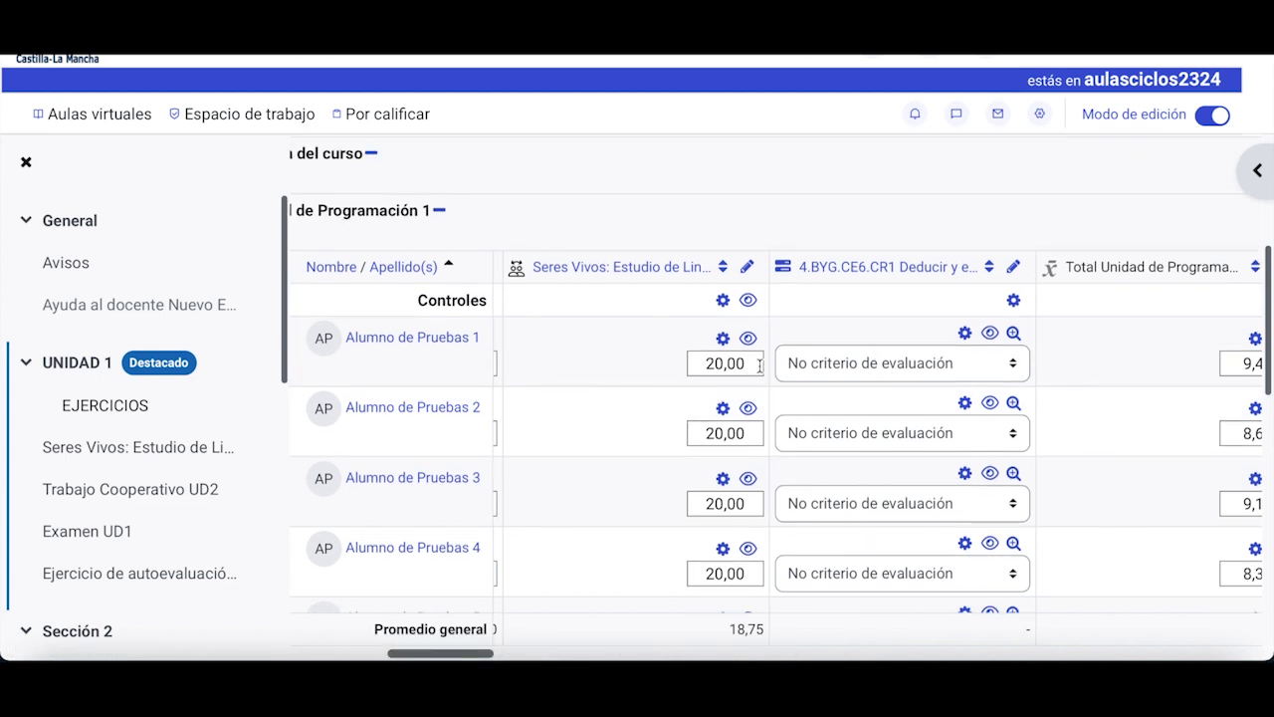
Check the achievement levels available for the first student's 4.BYG.CE6.CR1 criterion
{"action": "left_click", "coordinate": [841, 361]}
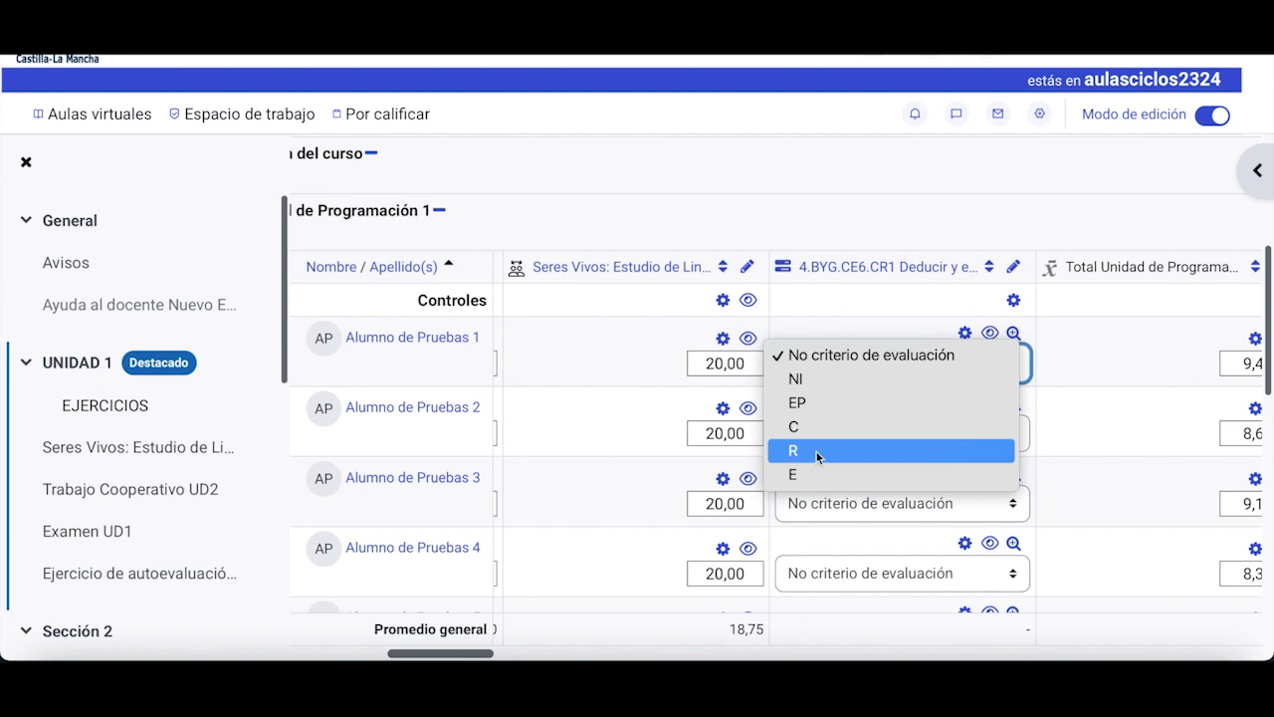
{"action": "key", "text": "Escape"}
{"action": "key", "text": "e"}
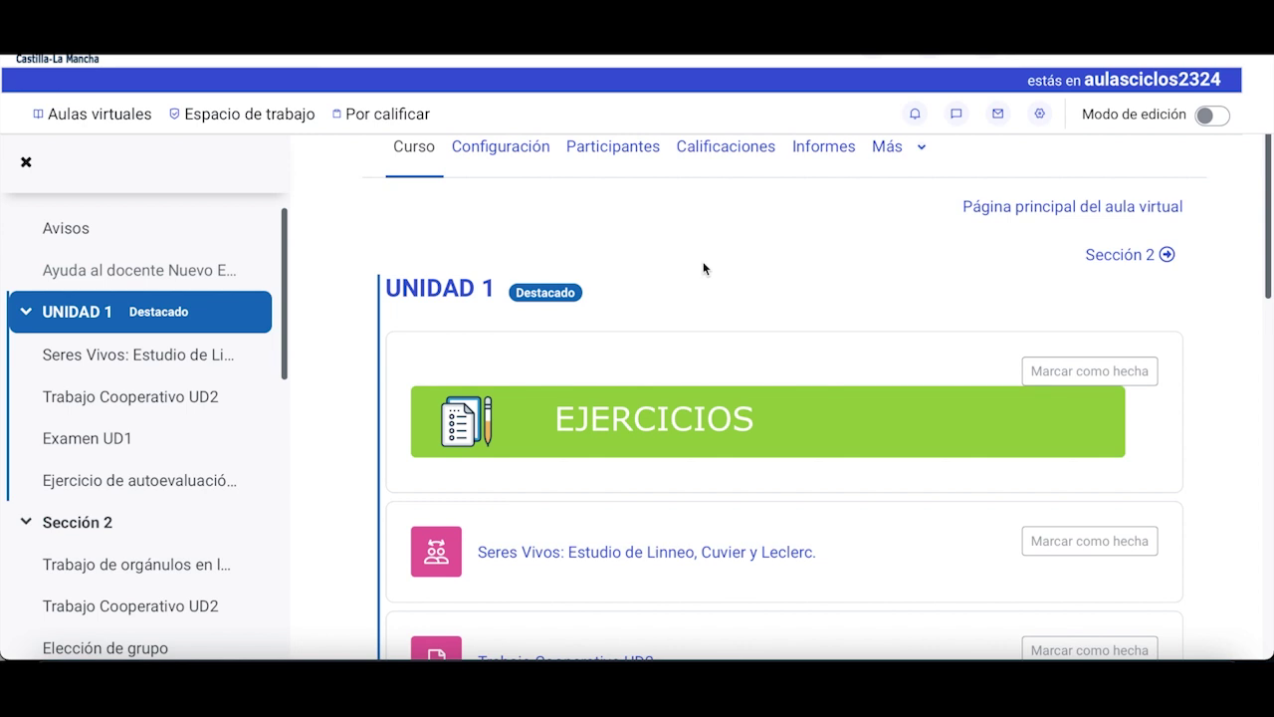
Open the grading scales of the Tutoría del curso course and look over its custom and standard scales
{"action": "left_click", "coordinate": [713, 159]}
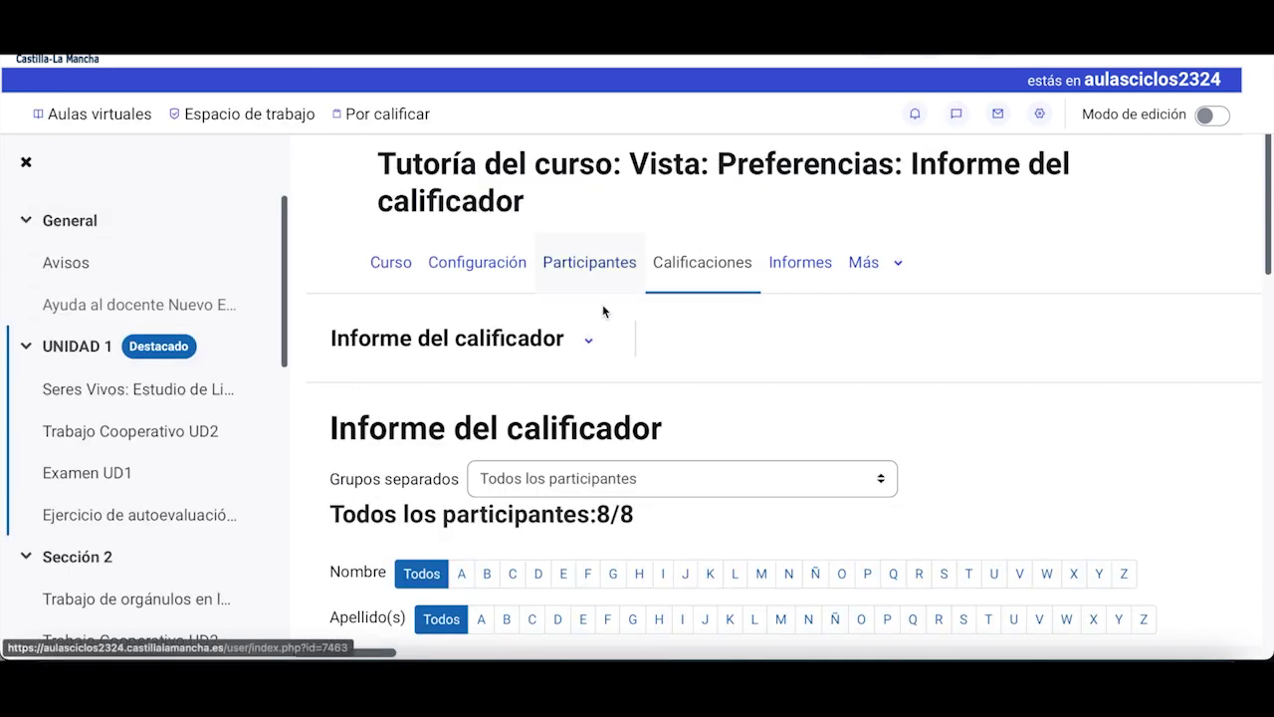
{"action": "left_click", "coordinate": [586, 342]}
{"action": "scroll", "coordinate": [555, 444], "scroll_direction": "down", "scroll_amount": 3}
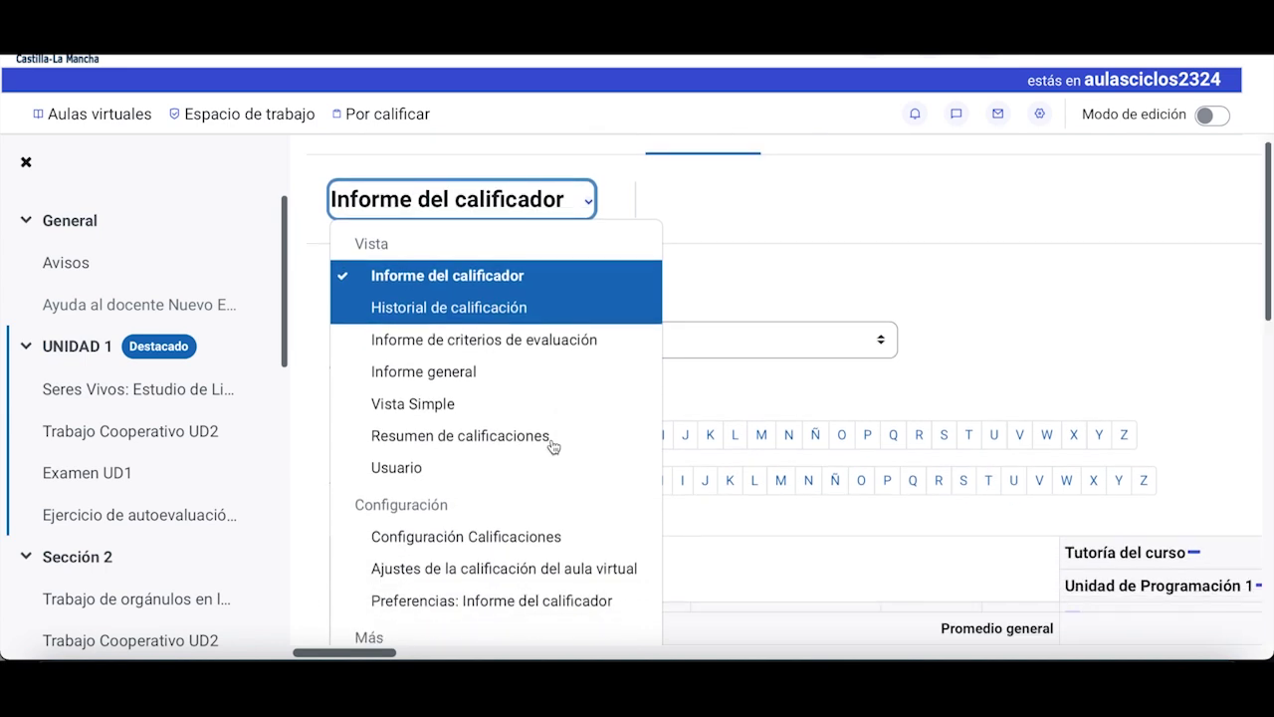
{"action": "scroll", "coordinate": [553, 445], "scroll_direction": "down", "scroll_amount": 1}
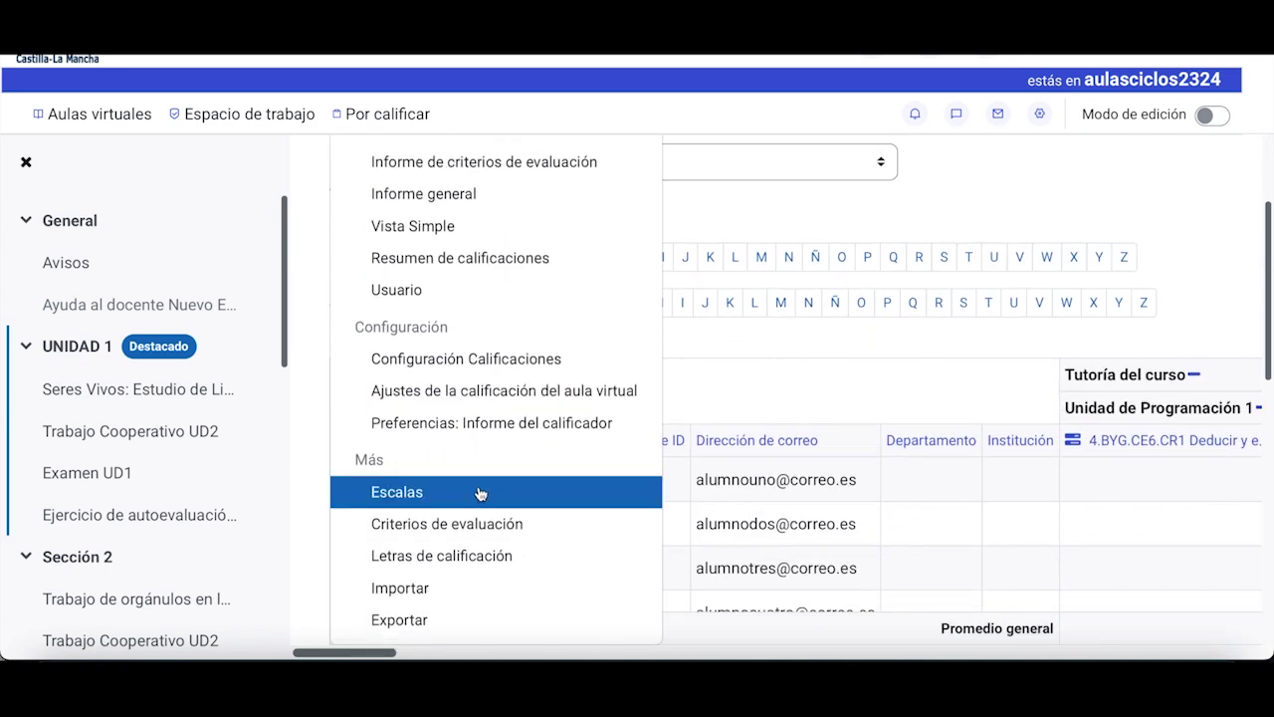
{"action": "left_click", "coordinate": [478, 493]}
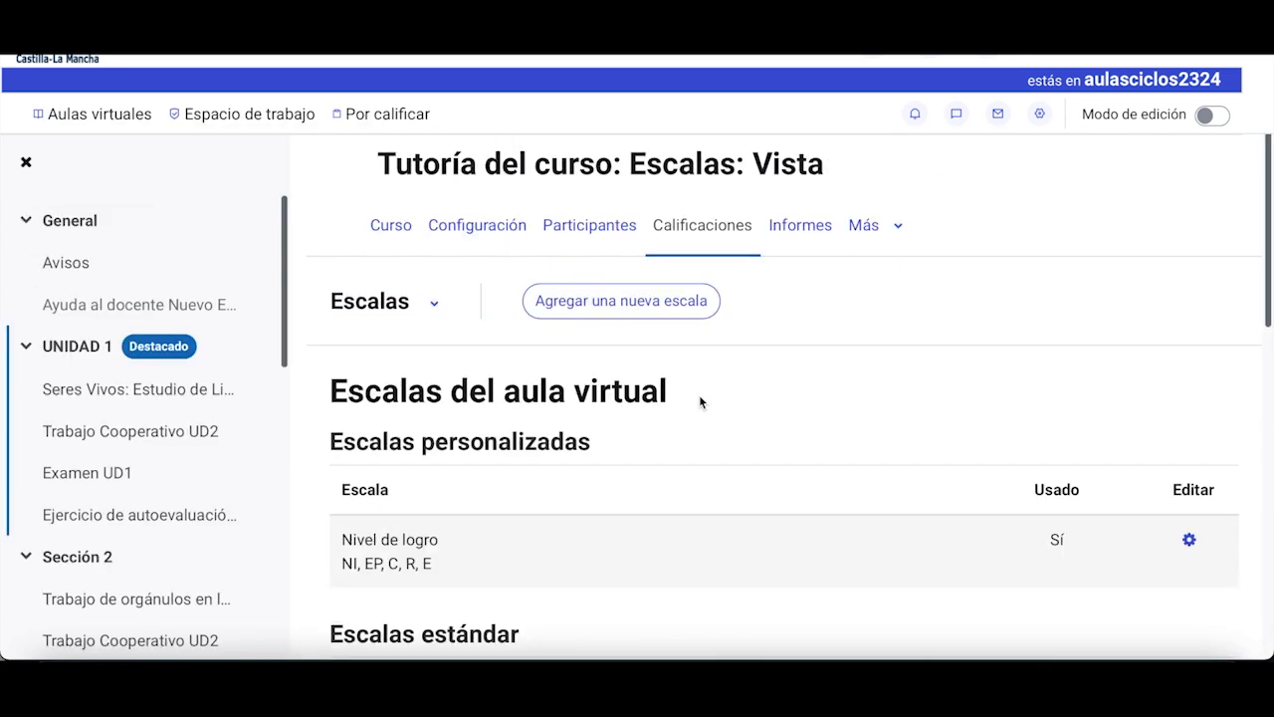
{"action": "scroll", "coordinate": [700, 400], "scroll_direction": "down", "scroll_amount": 3}
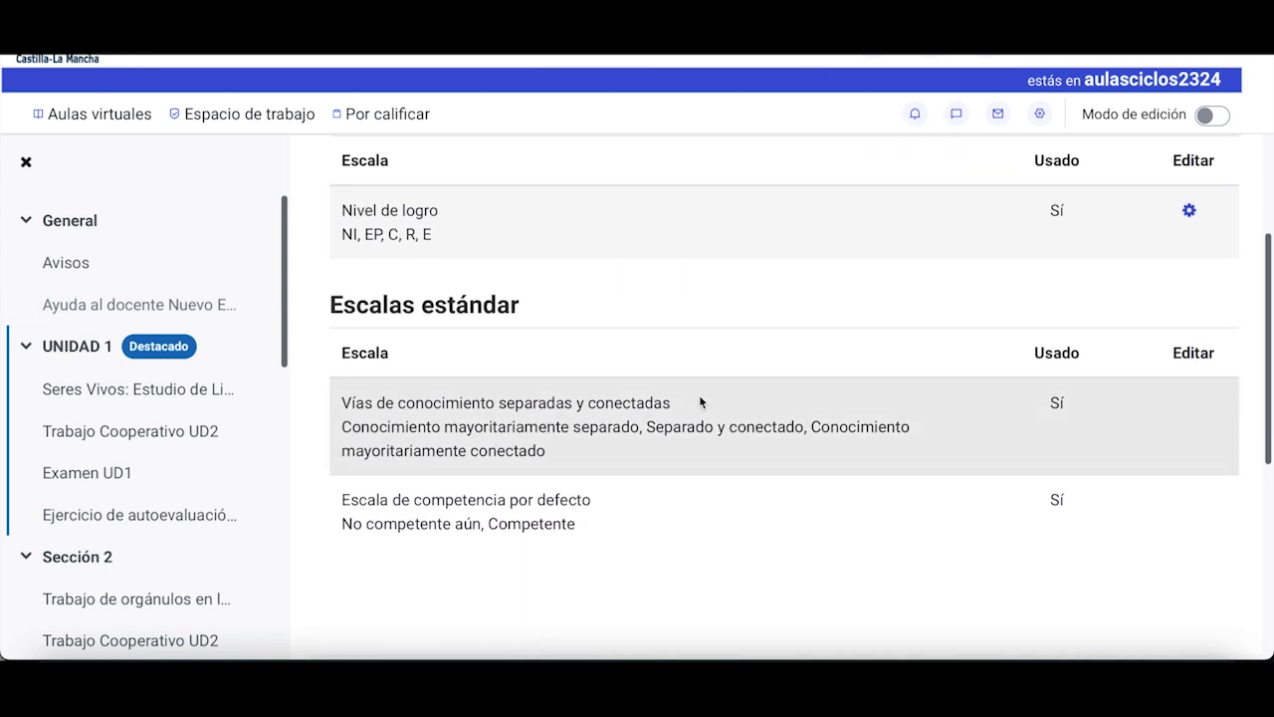
{"action": "scroll", "coordinate": [700, 400], "scroll_direction": "up", "scroll_amount": 3}
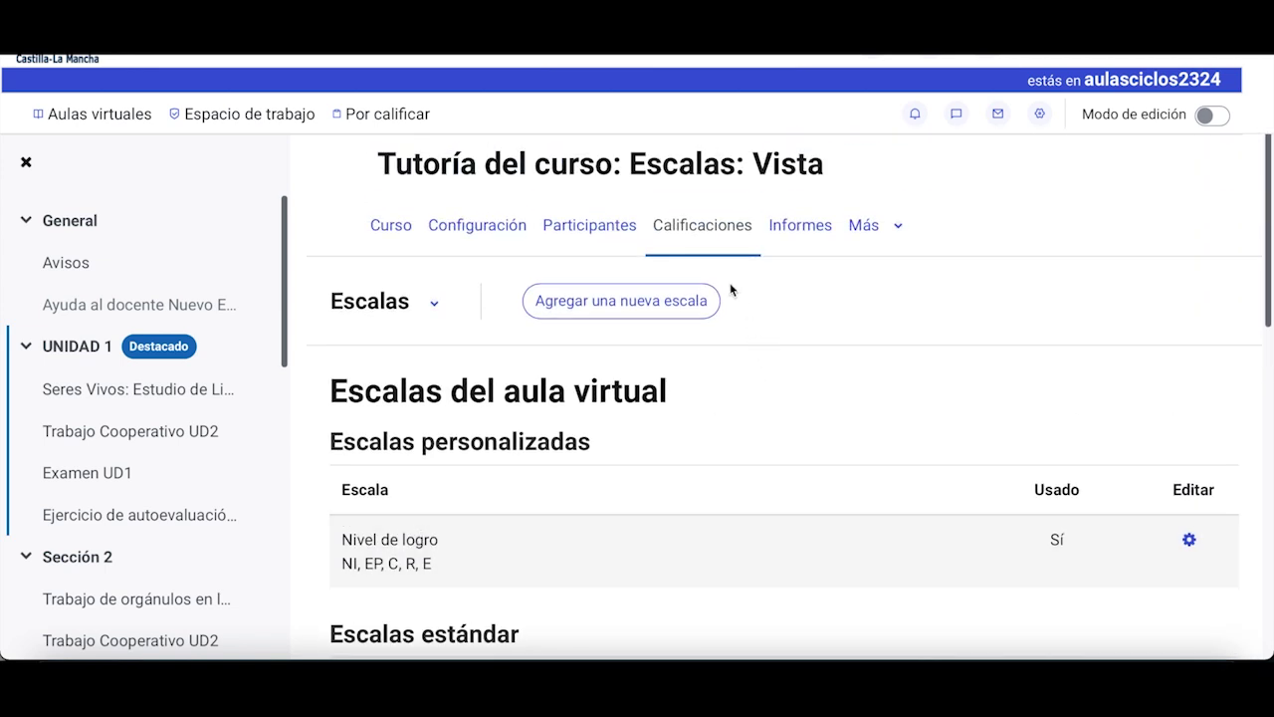
Start a new grading scale and name it "Escala de Calificación"
{"action": "left_click", "coordinate": [684, 309]}
{"action": "scroll", "coordinate": [684, 311], "scroll_direction": "down", "scroll_amount": 1}
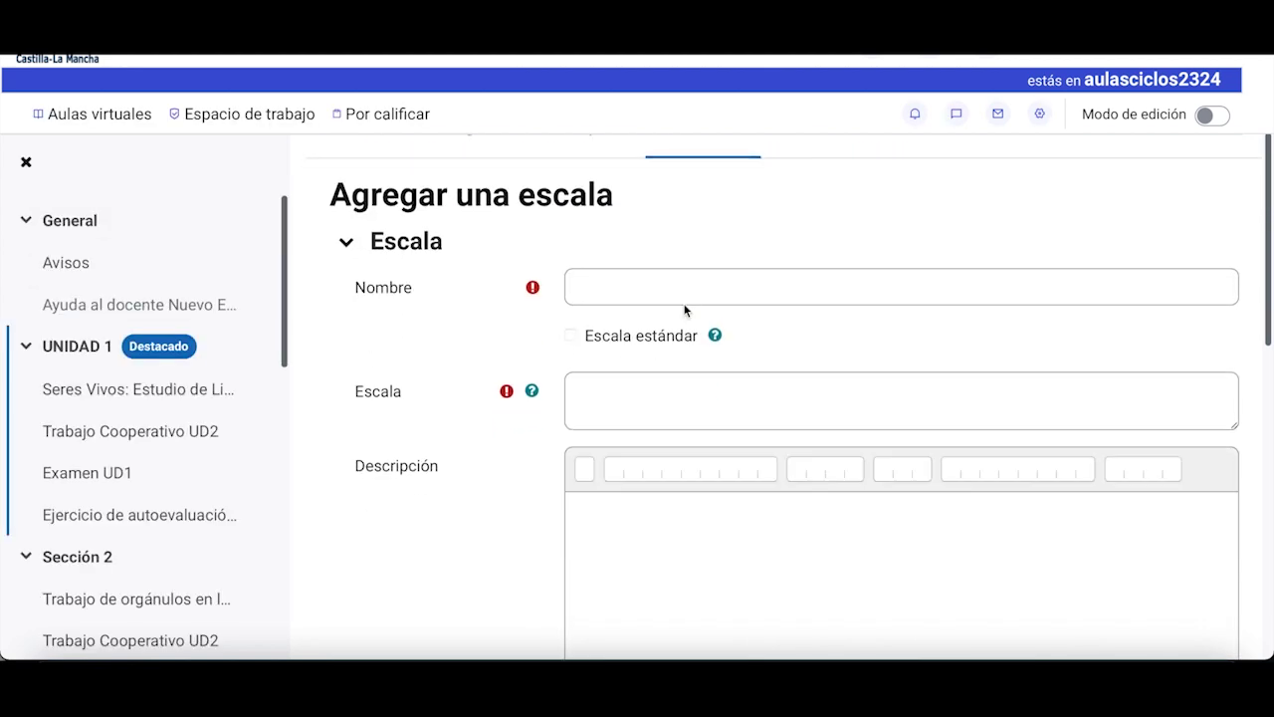
{"action": "left_click", "coordinate": [644, 287]}
{"action": "type", "text": "Escala de c"}
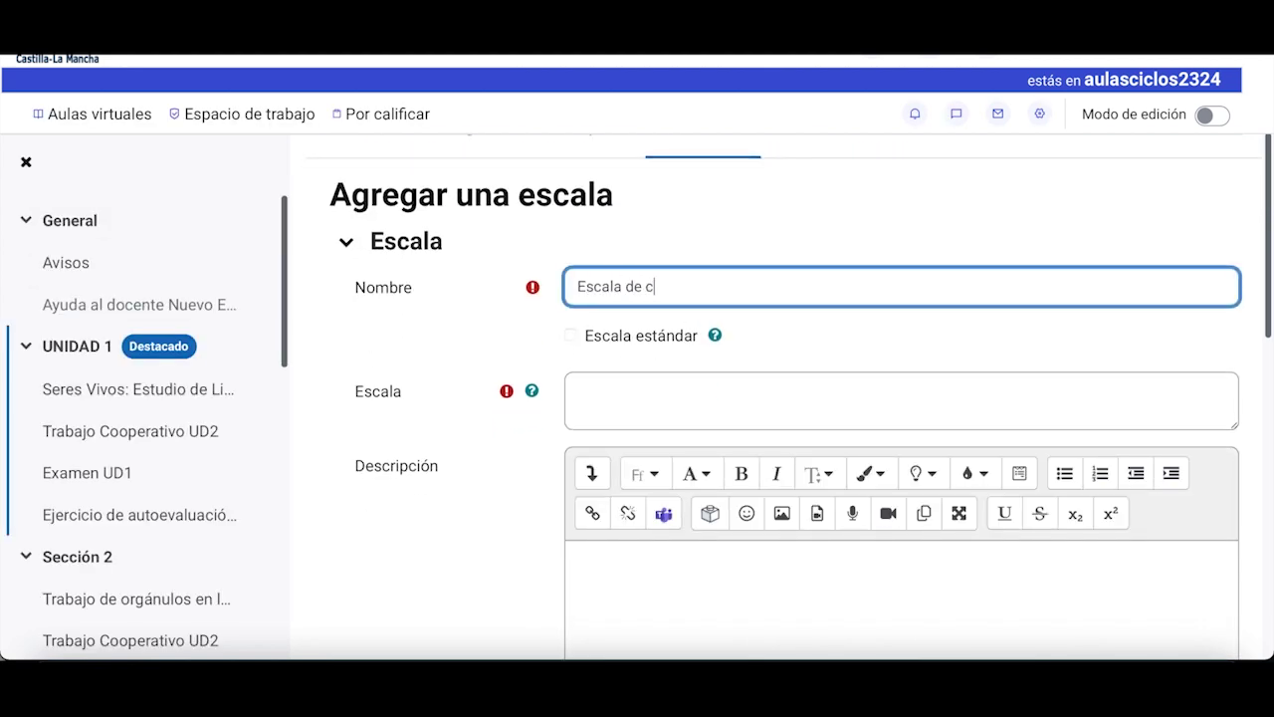
{"action": "key", "text": "BackSpace"}
{"action": "type", "text": "Calificación"}
Define the scale levels as "SUSPENSO, APROBADO, BIEN, NOTABLE, SOBRESALIENTE" and save the scale
{"action": "left_click", "coordinate": [618, 392]}
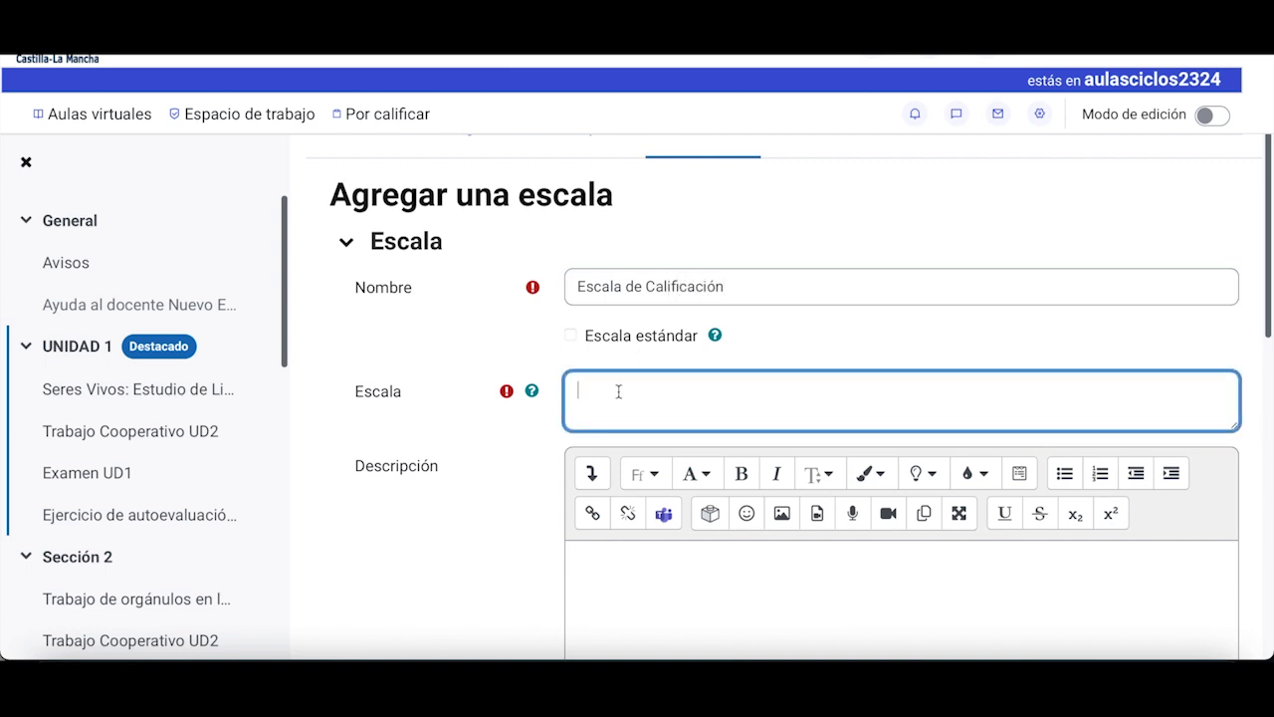
{"action": "type", "text": "SUSPENSO, APROBADO, BIEN, NOTABLE, SOBRESALIENTE"}
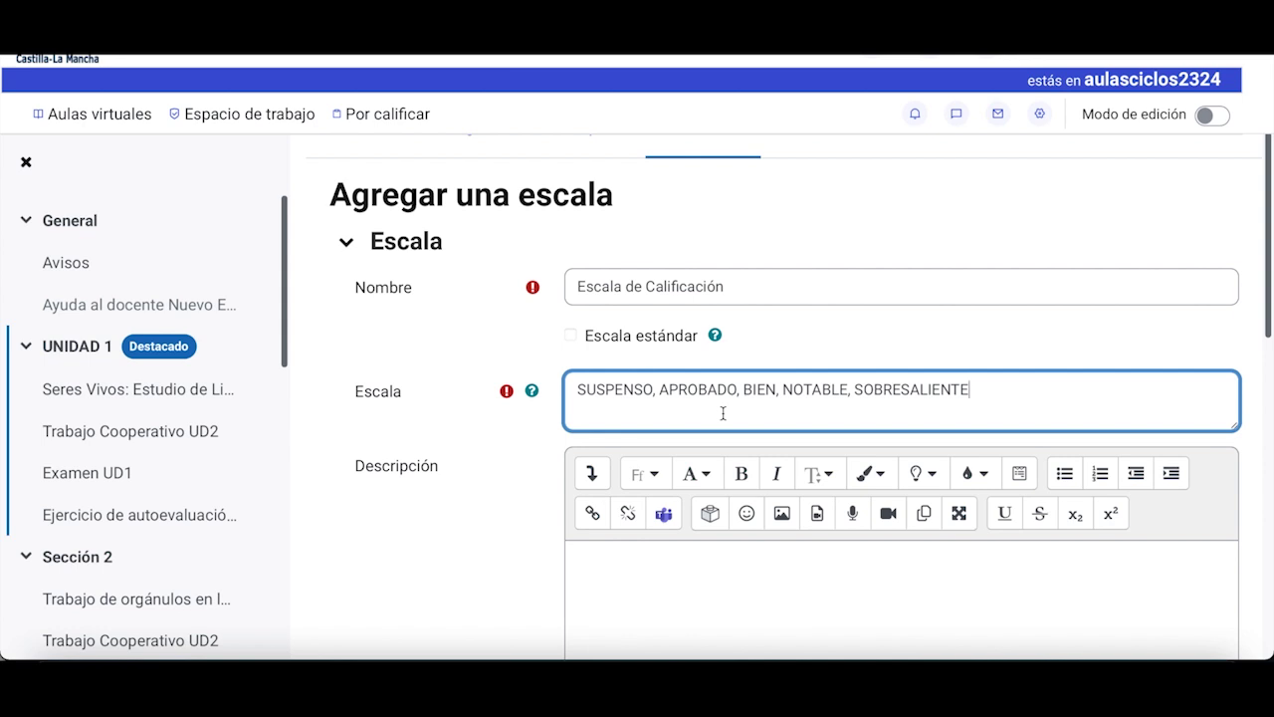
{"action": "scroll", "coordinate": [723, 413], "scroll_direction": "down", "scroll_amount": 3}
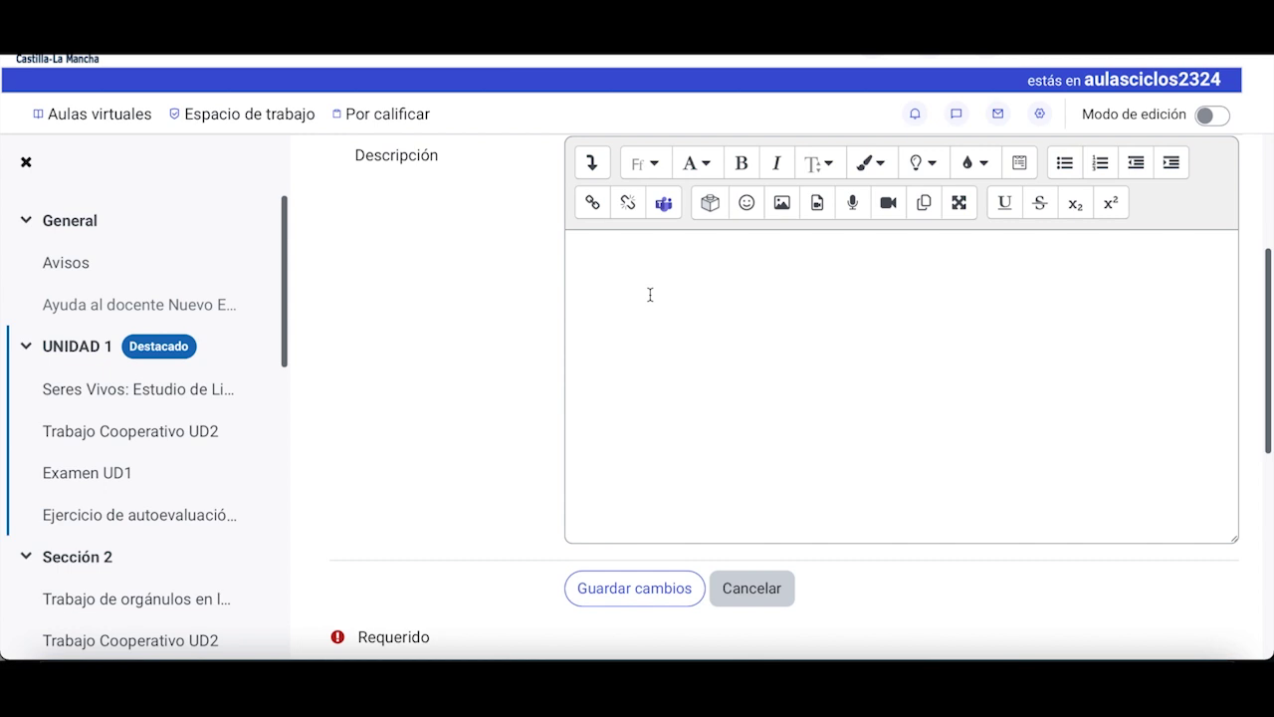
{"action": "left_click", "coordinate": [634, 601]}
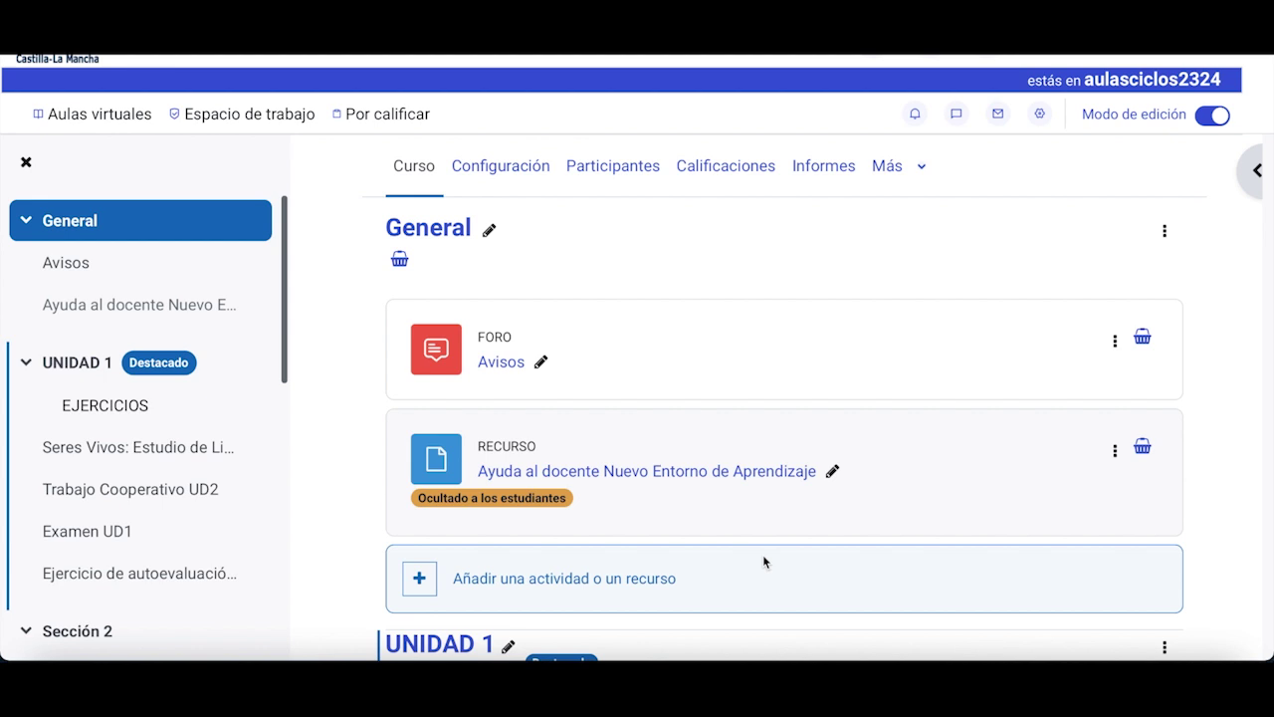
Open the grader report of the Tutoría del curso course and bring up the 4.BYG.CE6.CR1 criterion in Unidad de Programación 1
{"action": "scroll", "coordinate": [706, 299], "scroll_direction": "up", "scroll_amount": 1}
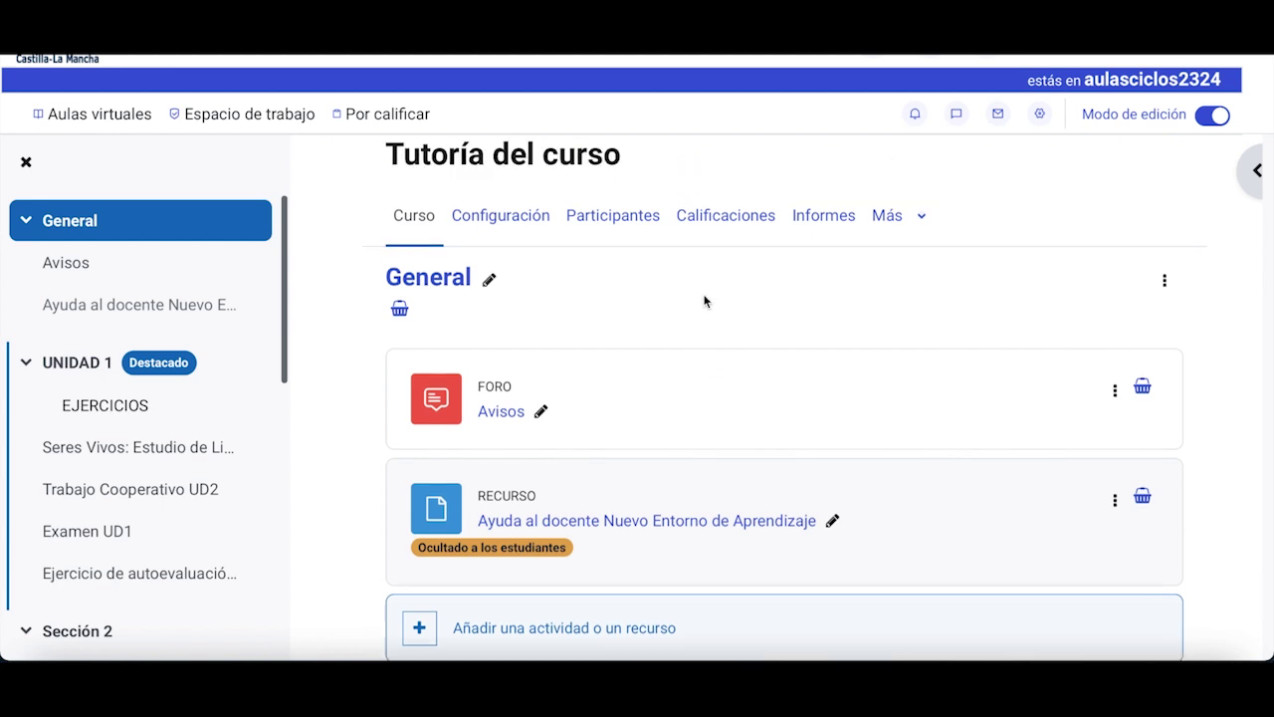
{"action": "left_click", "coordinate": [714, 221]}
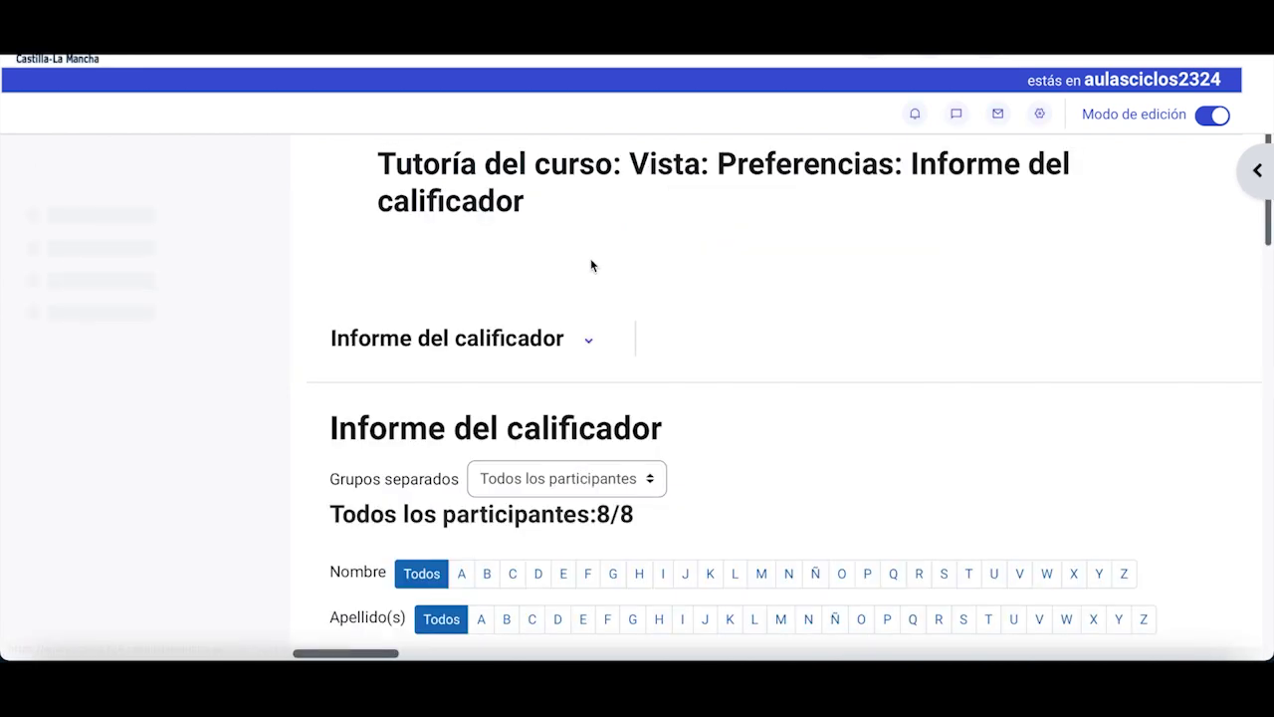
{"action": "scroll", "coordinate": [648, 396], "scroll_direction": "down", "scroll_amount": 5}
{"action": "scroll", "coordinate": [648, 396], "scroll_direction": "right", "scroll_amount": 8}
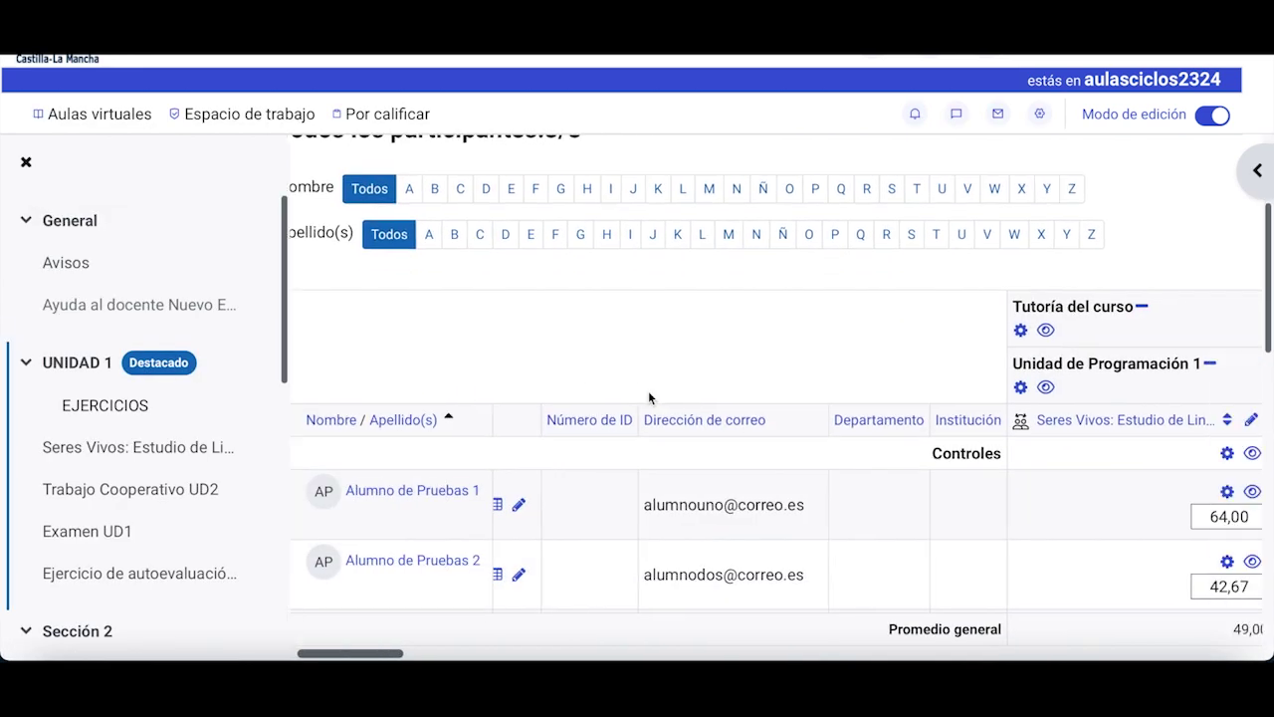
{"action": "scroll", "coordinate": [648, 396], "scroll_direction": "left", "scroll_amount": 5}
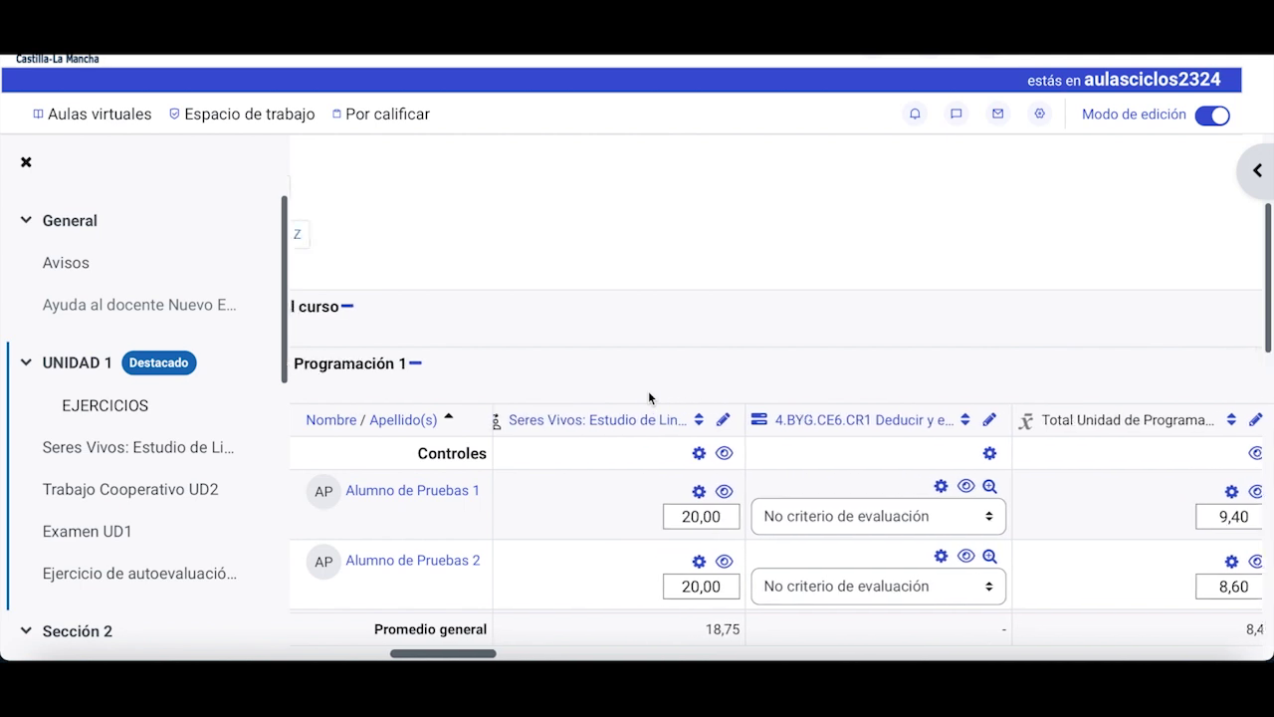
{"action": "scroll", "coordinate": [648, 395], "scroll_direction": "down", "scroll_amount": 1}
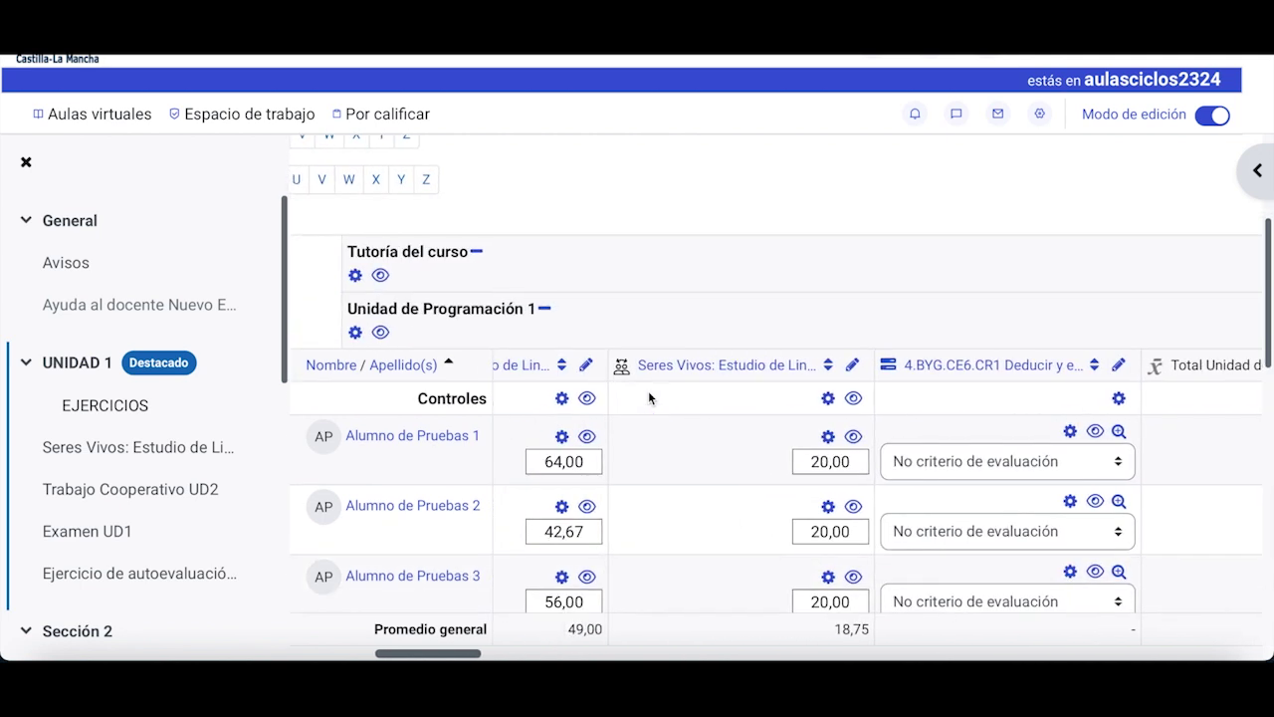
Choose an achievement level for the first student's 4.BYG.CE6.CR1 criterion and save the grade changes
{"action": "left_click", "coordinate": [955, 457]}
{"action": "left_click", "coordinate": [919, 573]}
{"action": "scroll", "coordinate": [855, 291], "scroll_direction": "left", "scroll_amount": 5}
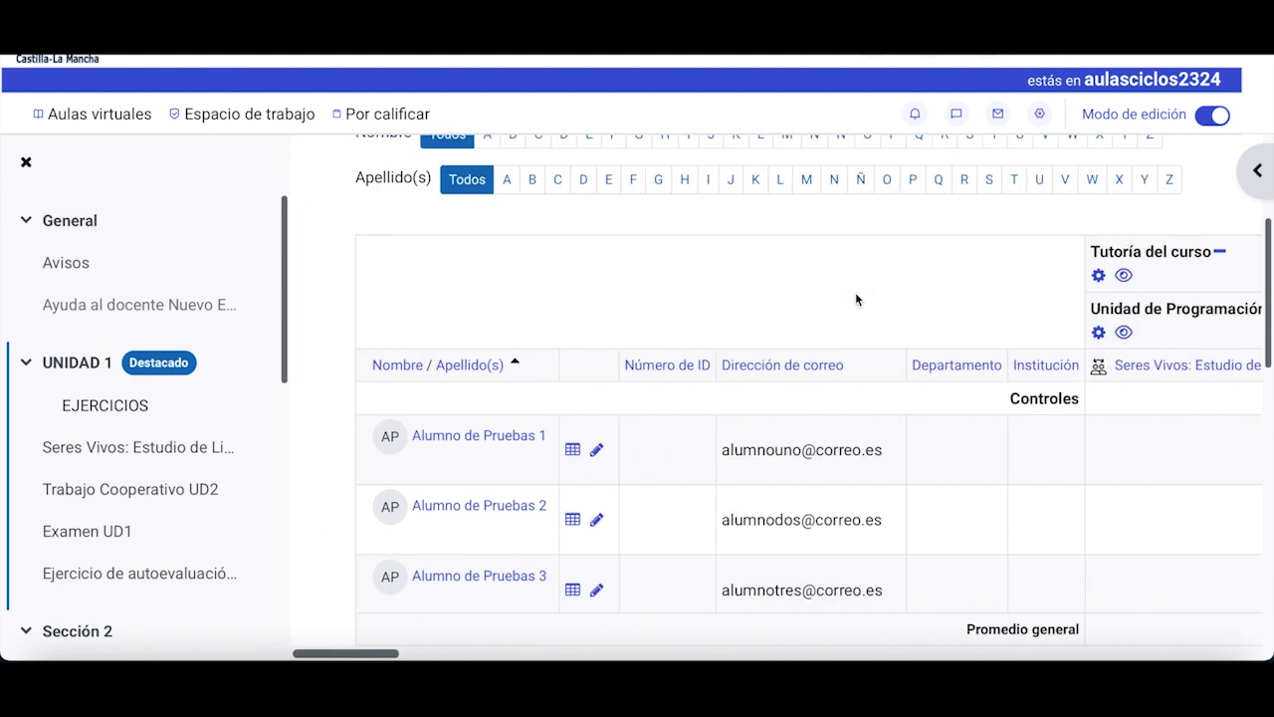
{"action": "scroll", "coordinate": [855, 295], "scroll_direction": "down", "scroll_amount": 7}
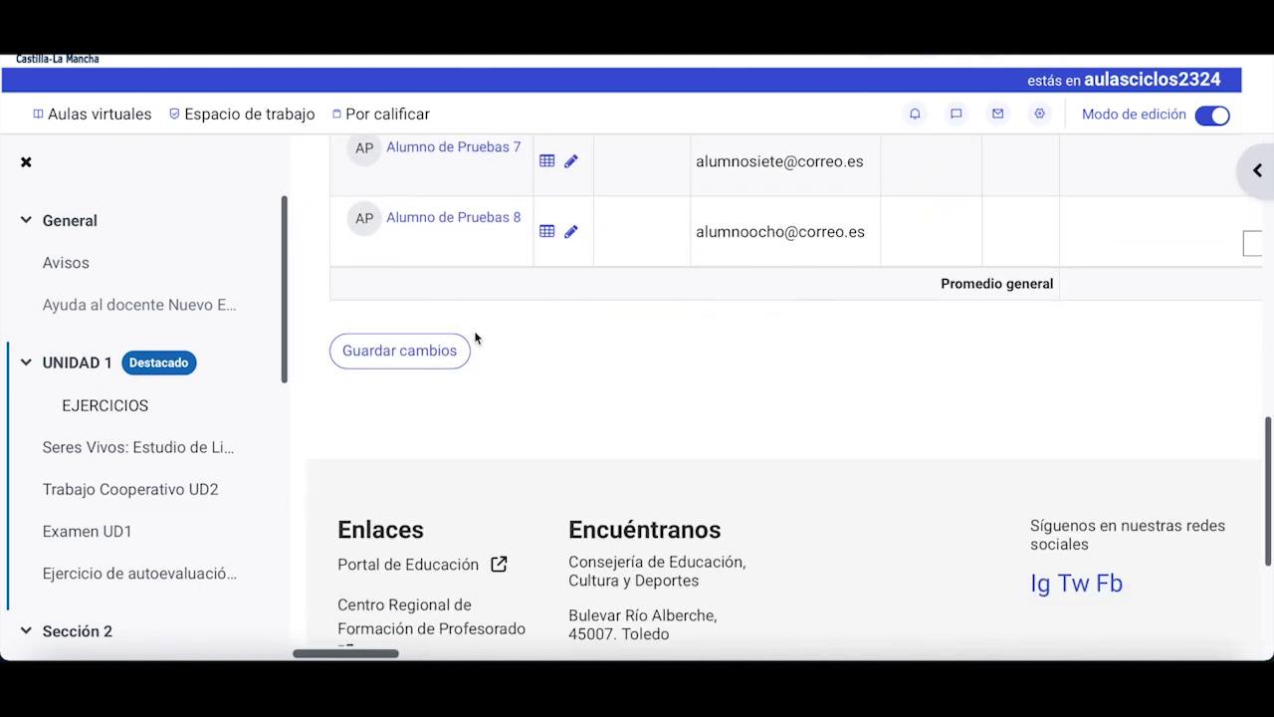
{"action": "left_click", "coordinate": [406, 356]}
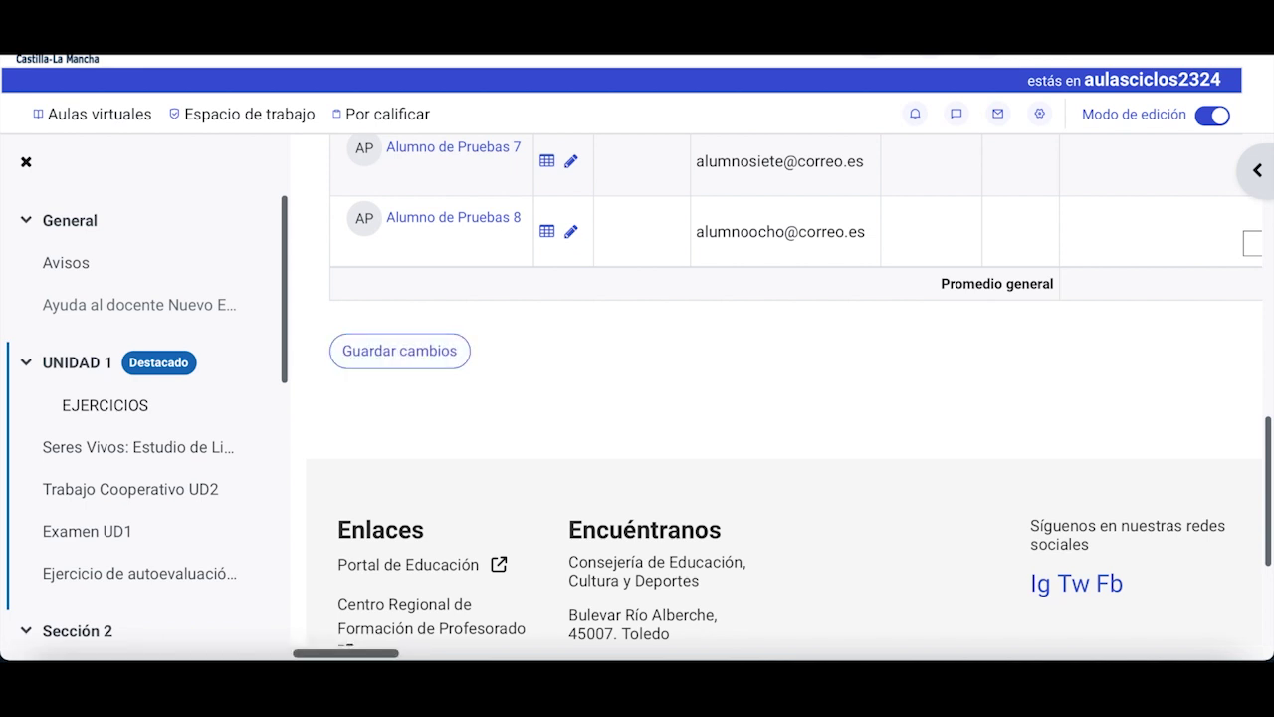